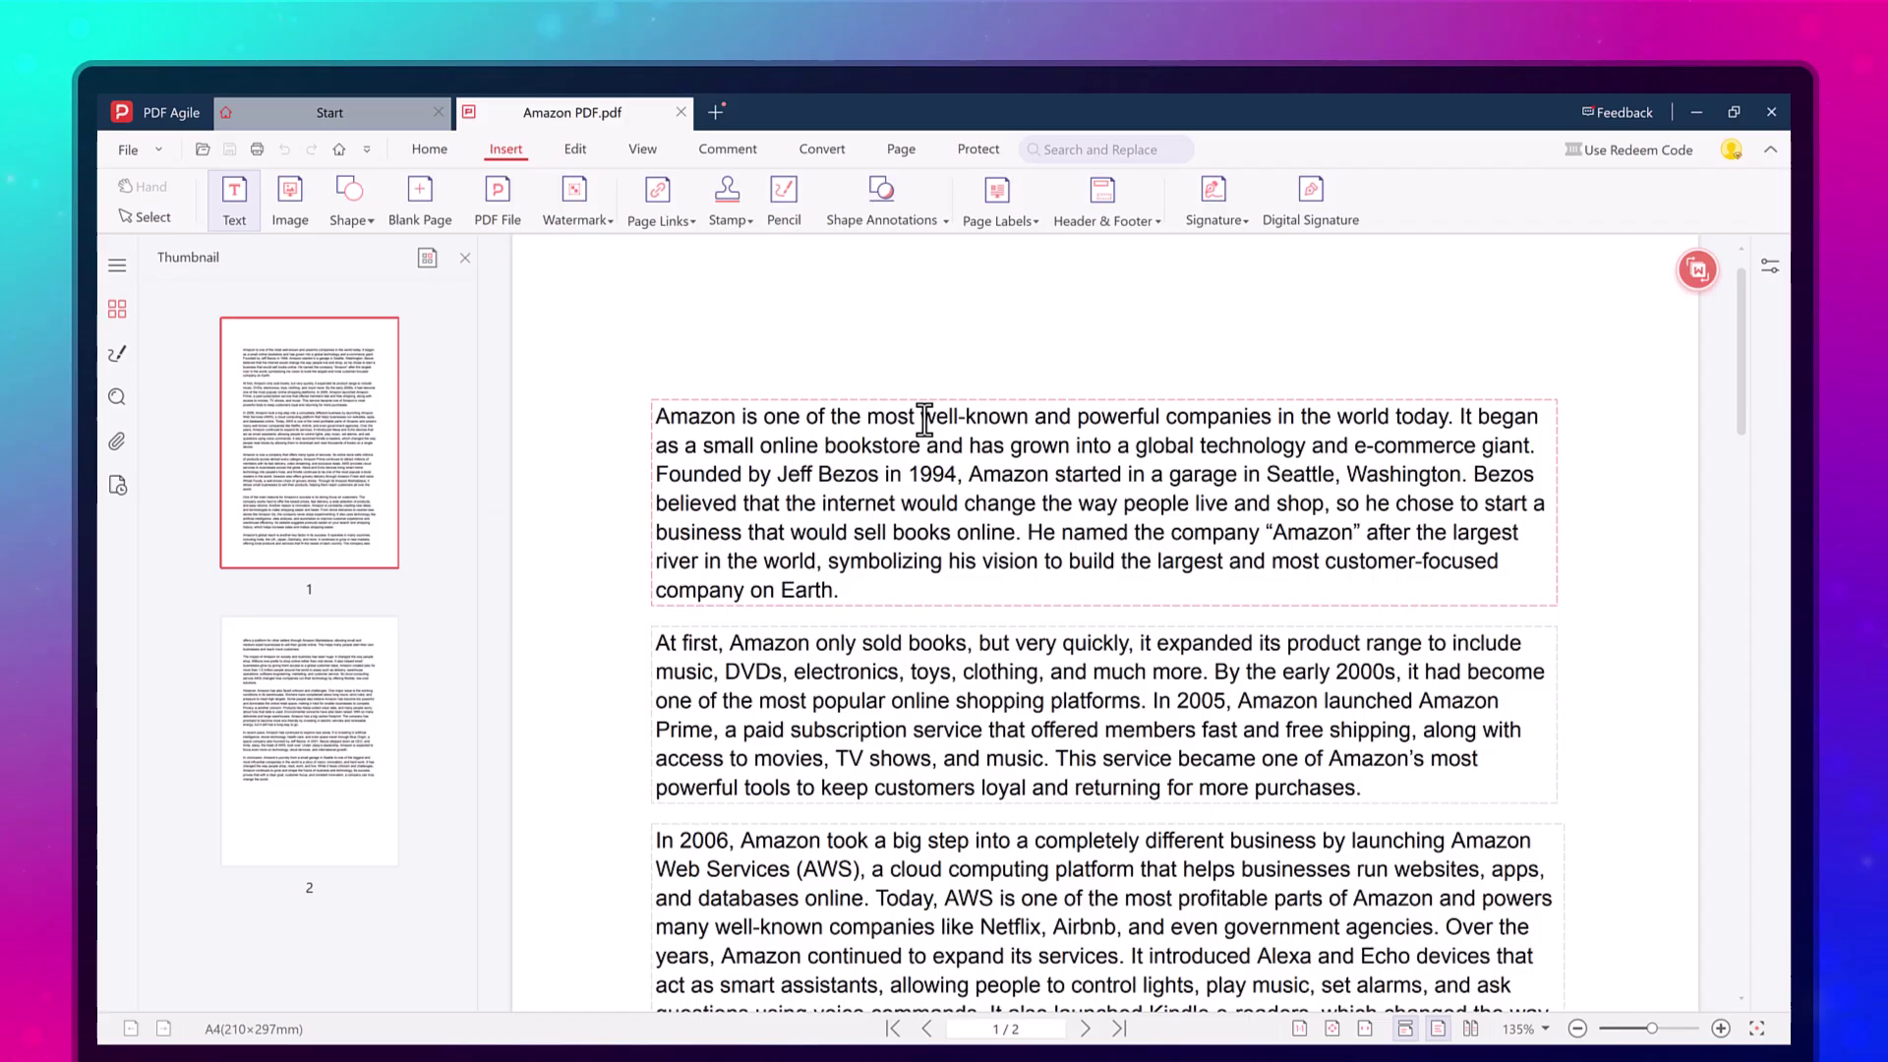
# Step: Replace "well-known" with a bold "Unique" and bring up its text colour choices
pyautogui.doubleClick(1016, 417)
pyautogui.write('Unique')
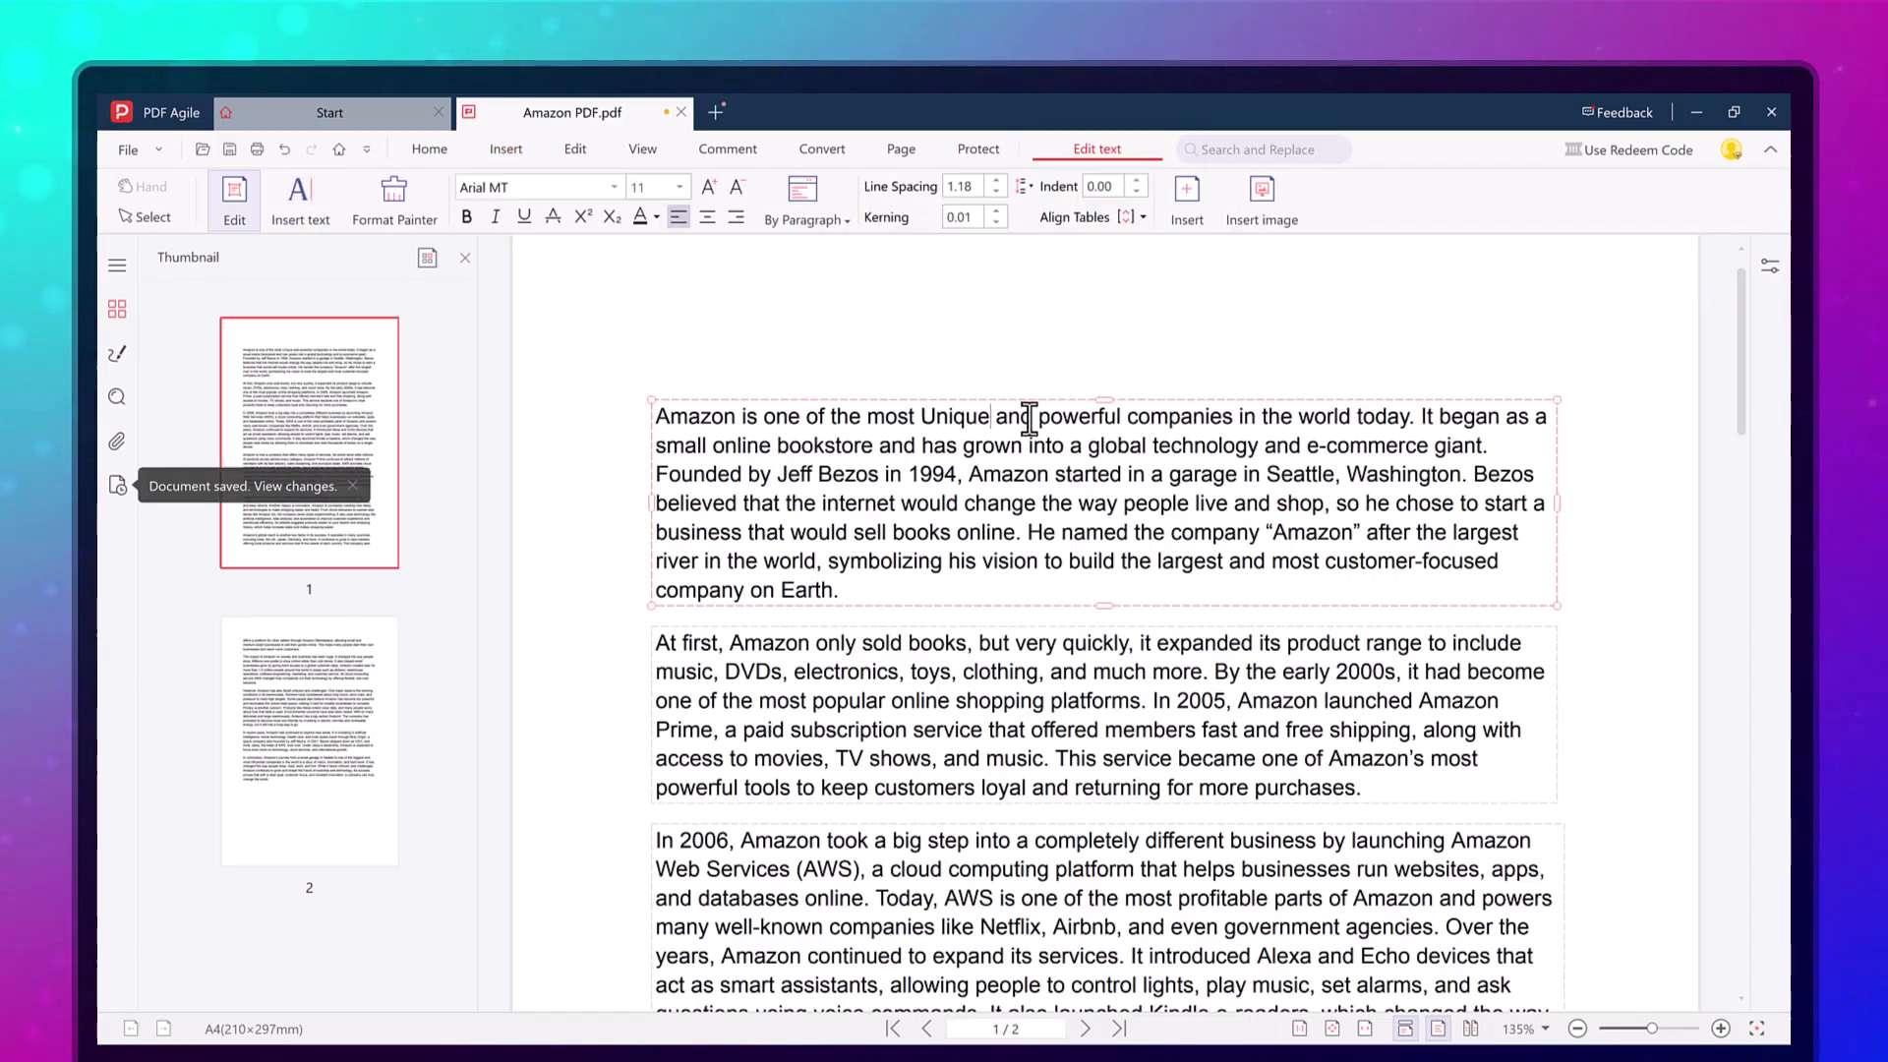
pyautogui.doubleClick(986, 419)
pyautogui.click(1022, 388)
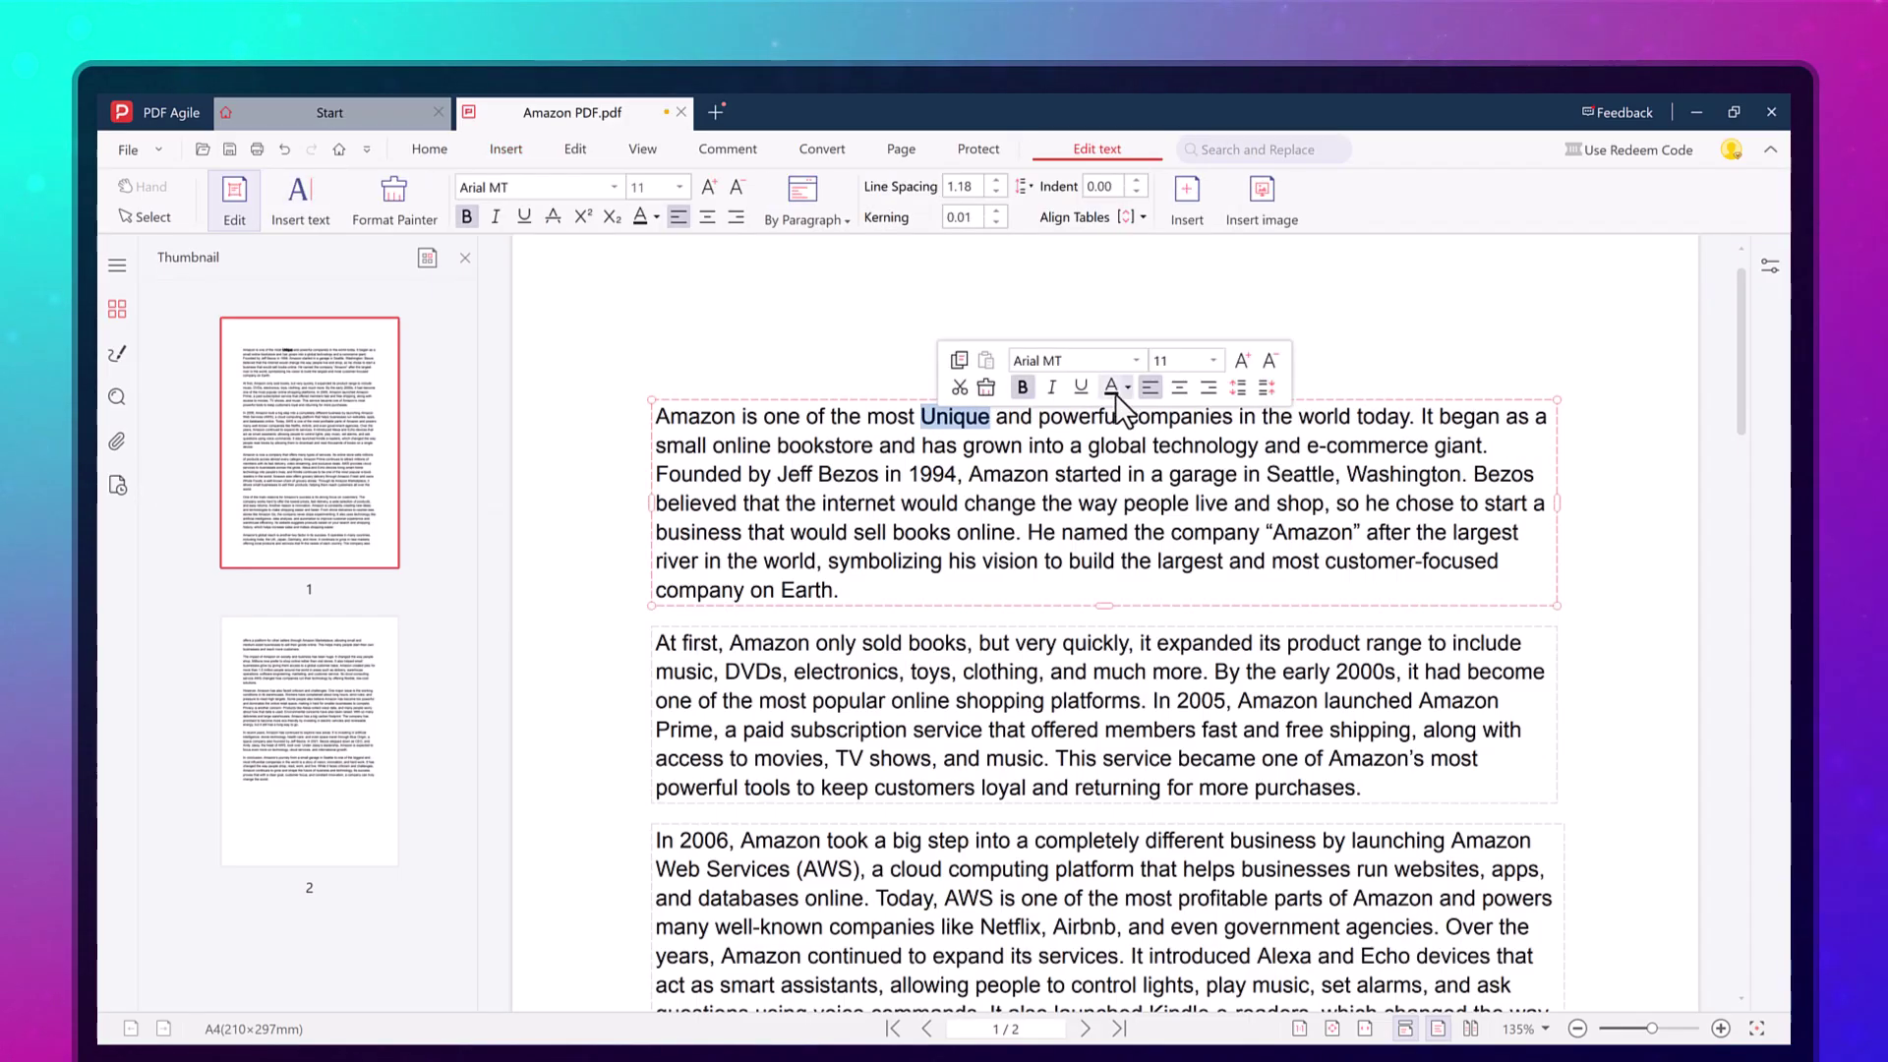
pyautogui.click(1118, 390)
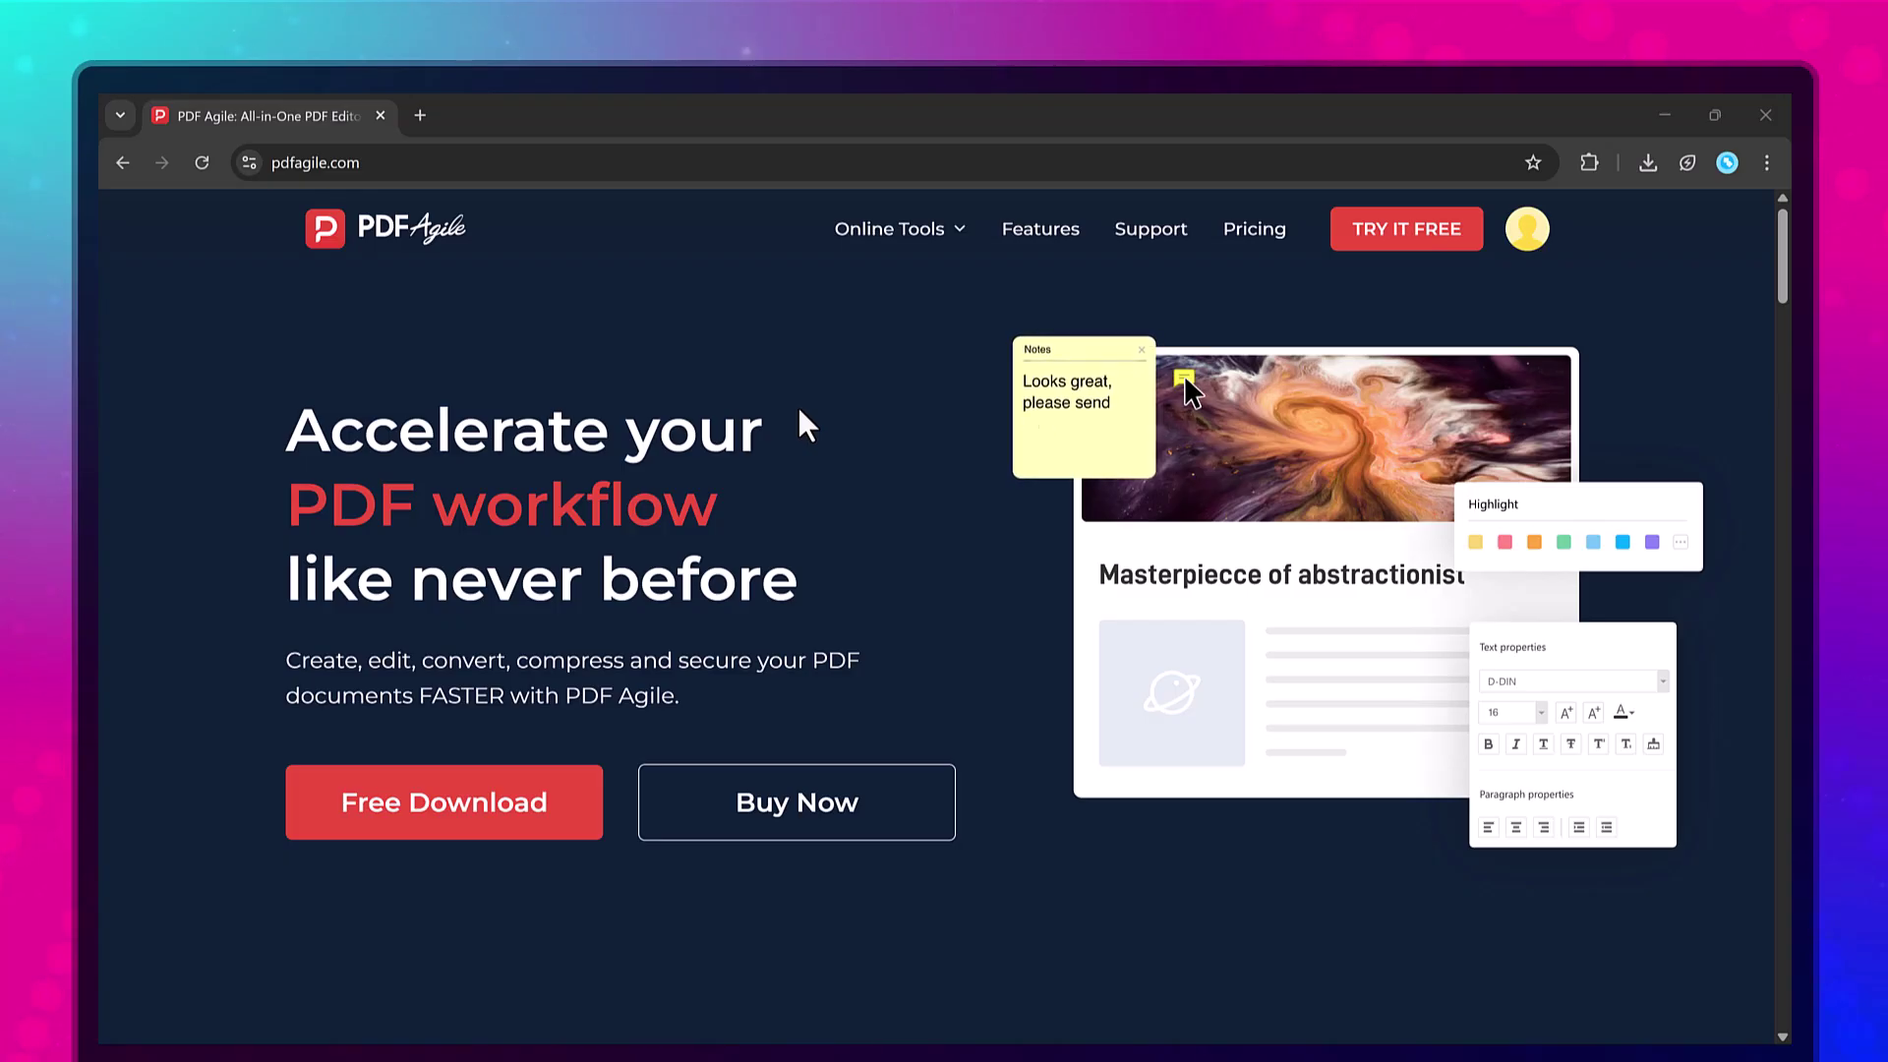
pyautogui.scroll(-2, 819, 531)
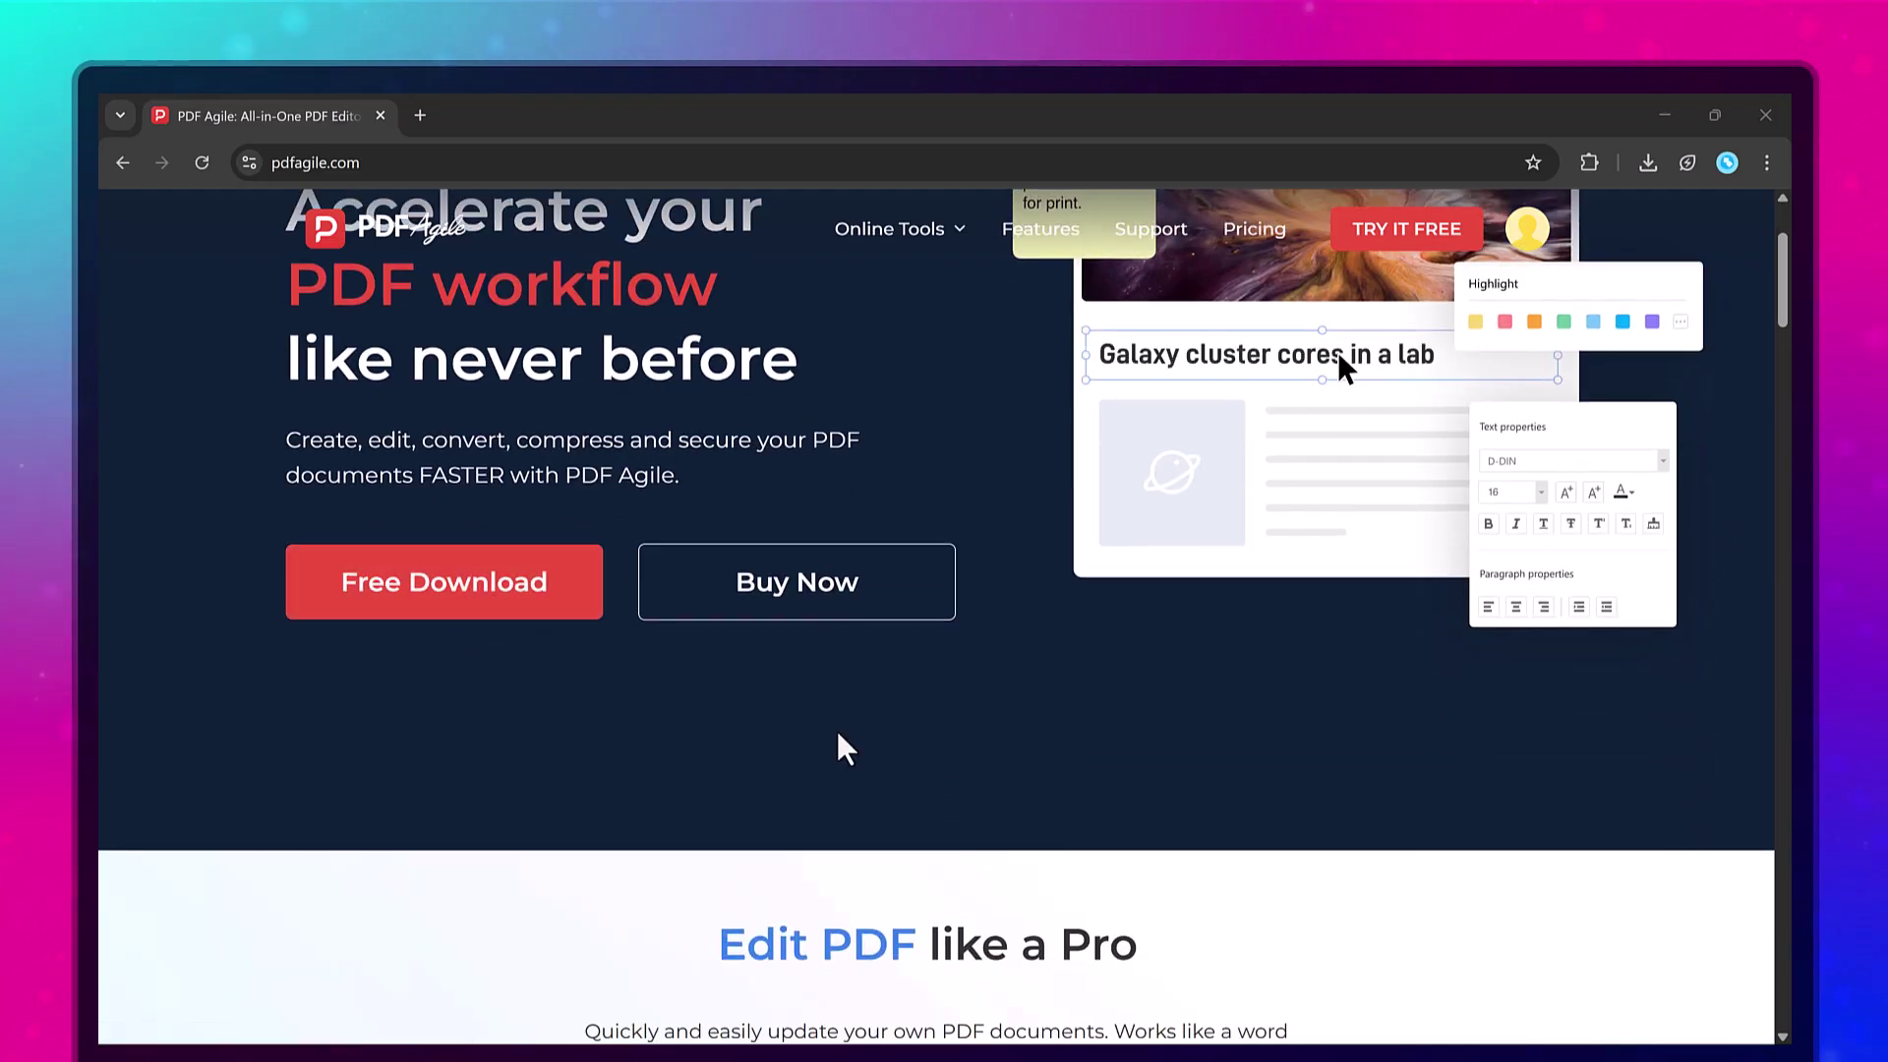
pyautogui.scroll(-1, 836, 750)
pyautogui.scroll(-2, 836, 747)
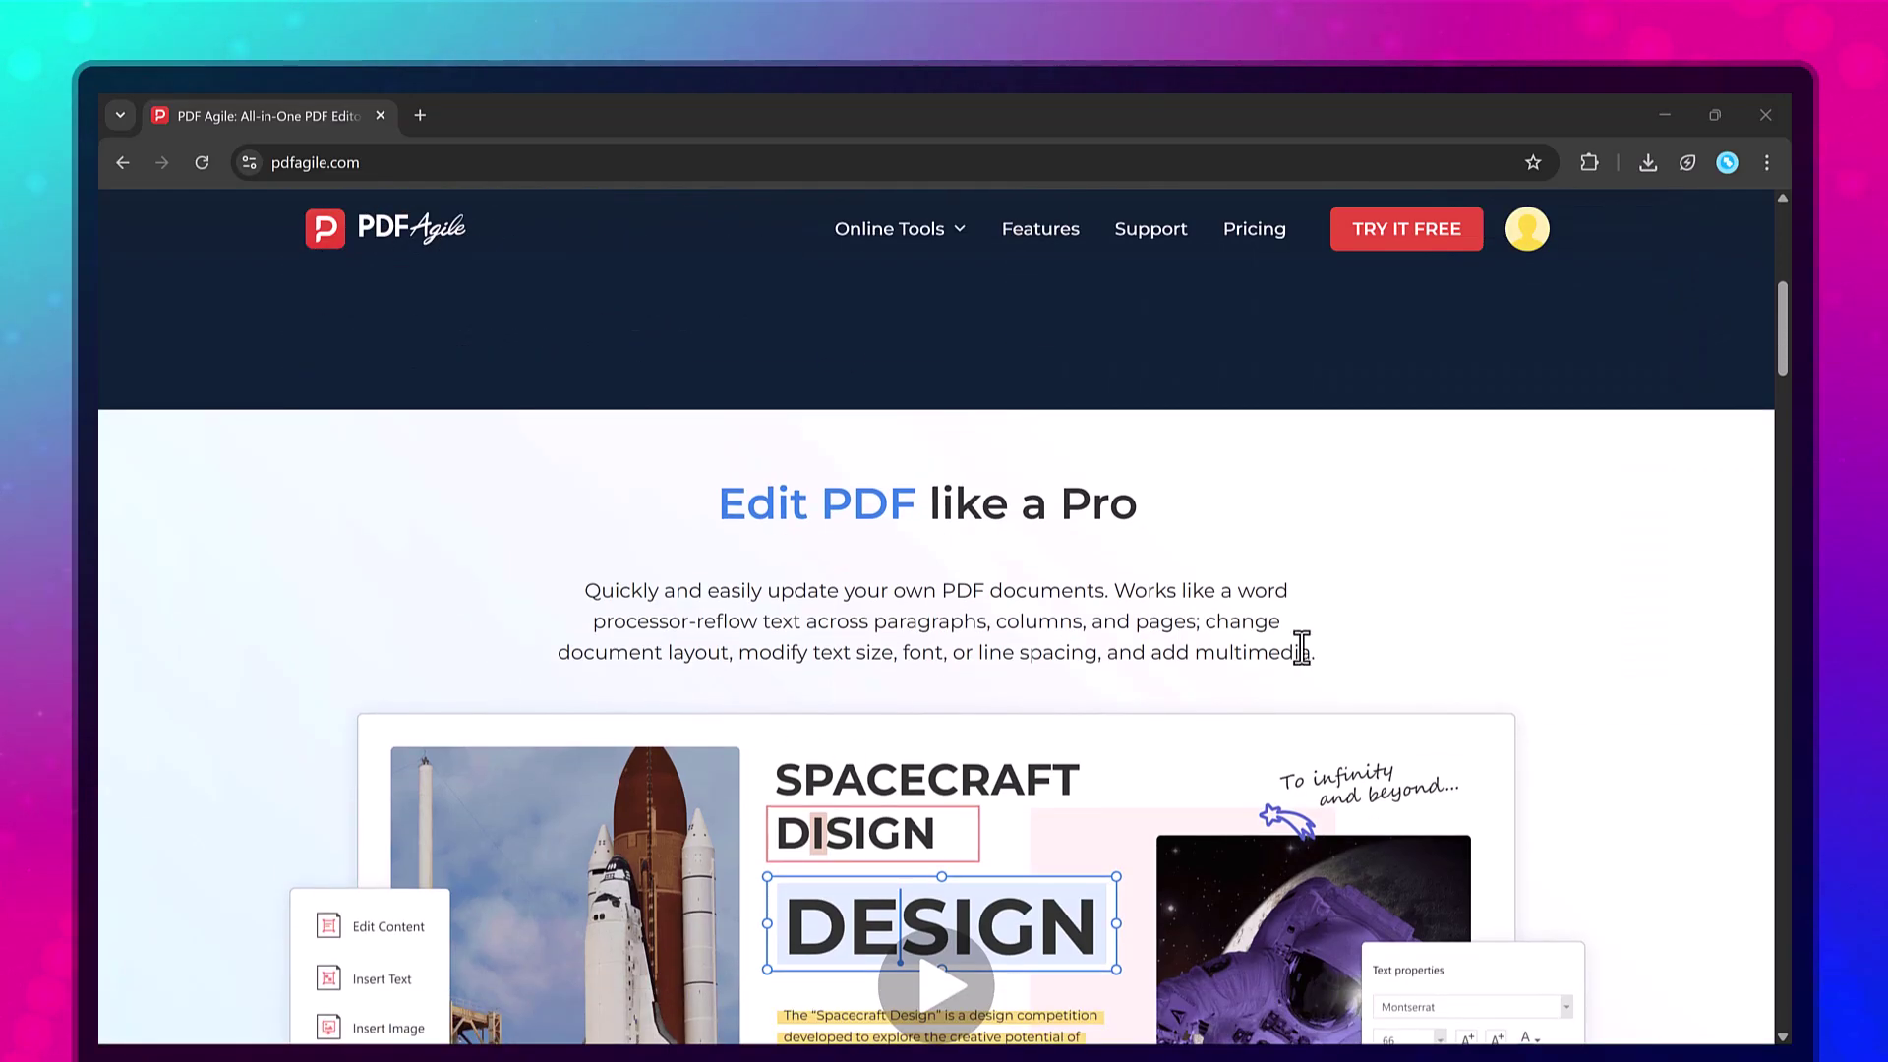
pyautogui.scroll(-2, 1284, 679)
pyautogui.scroll(-1, 1252, 674)
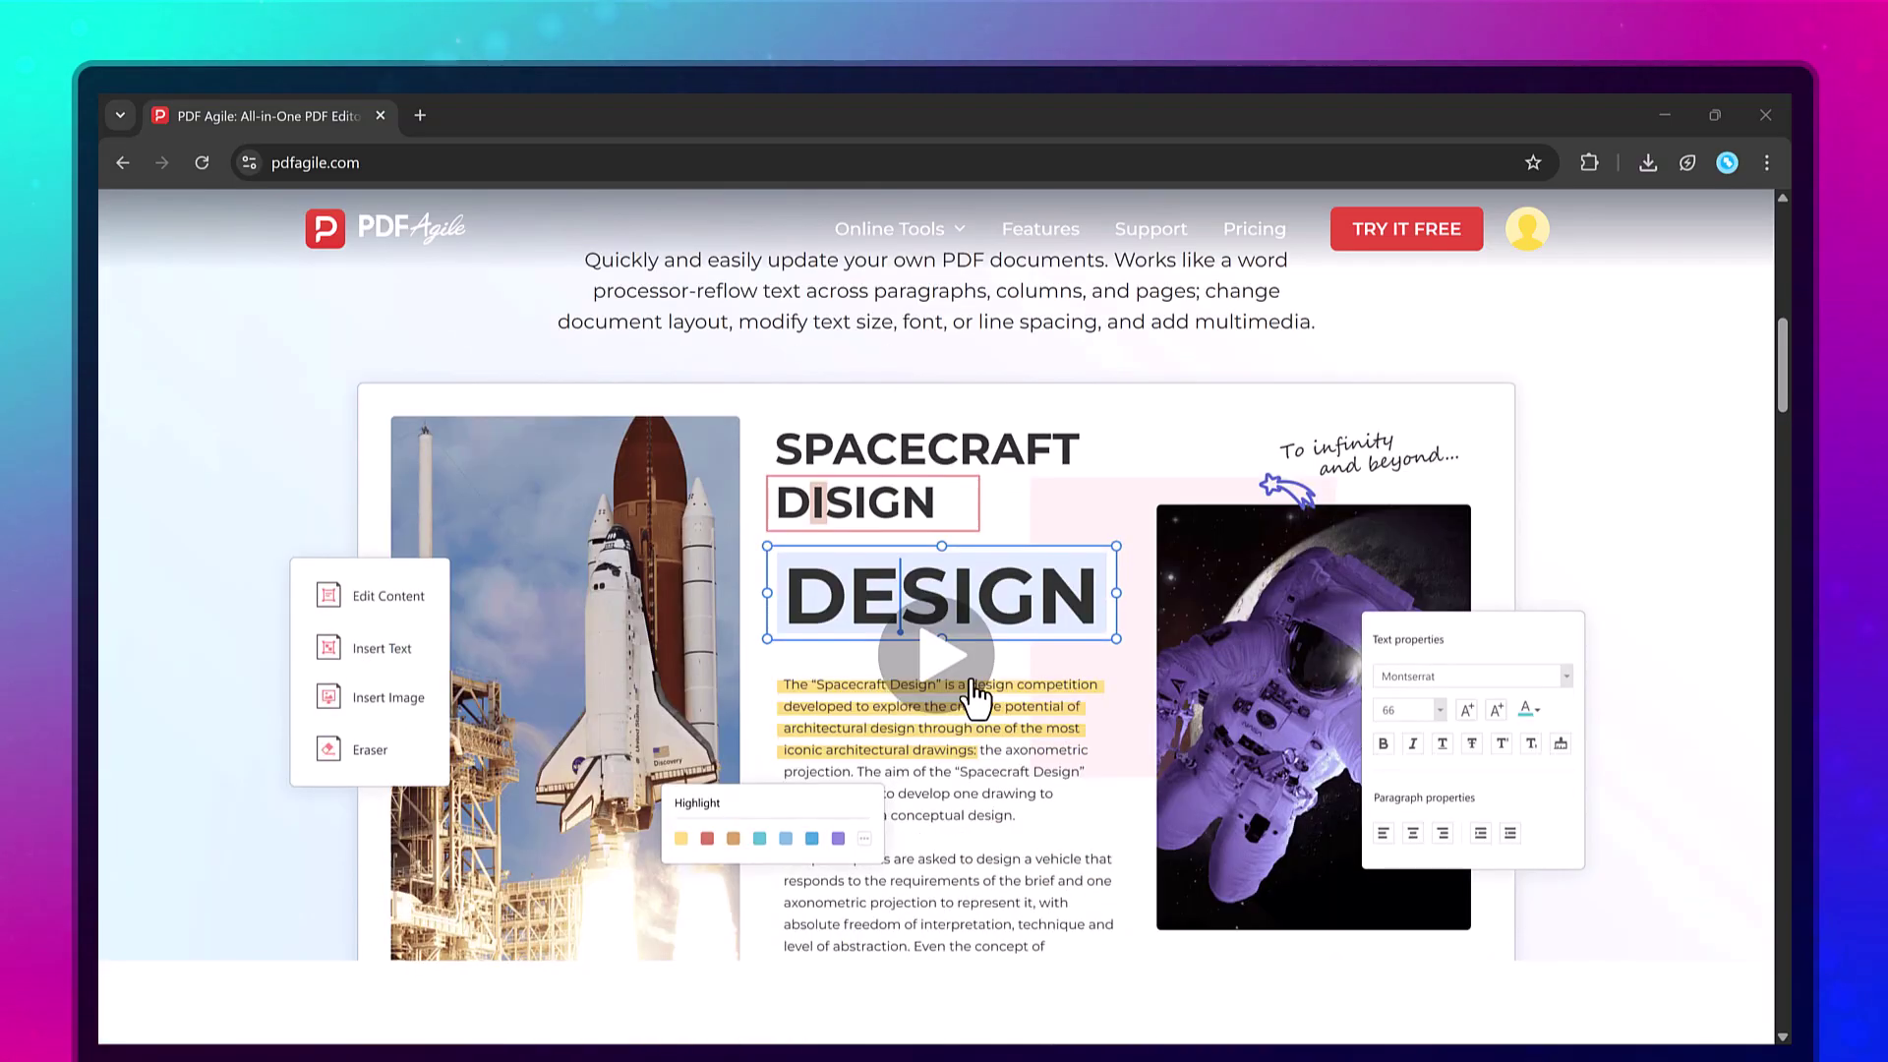
pyautogui.scroll(-2, 973, 694)
pyautogui.scroll(-2, 978, 694)
pyautogui.scroll(-2, 971, 671)
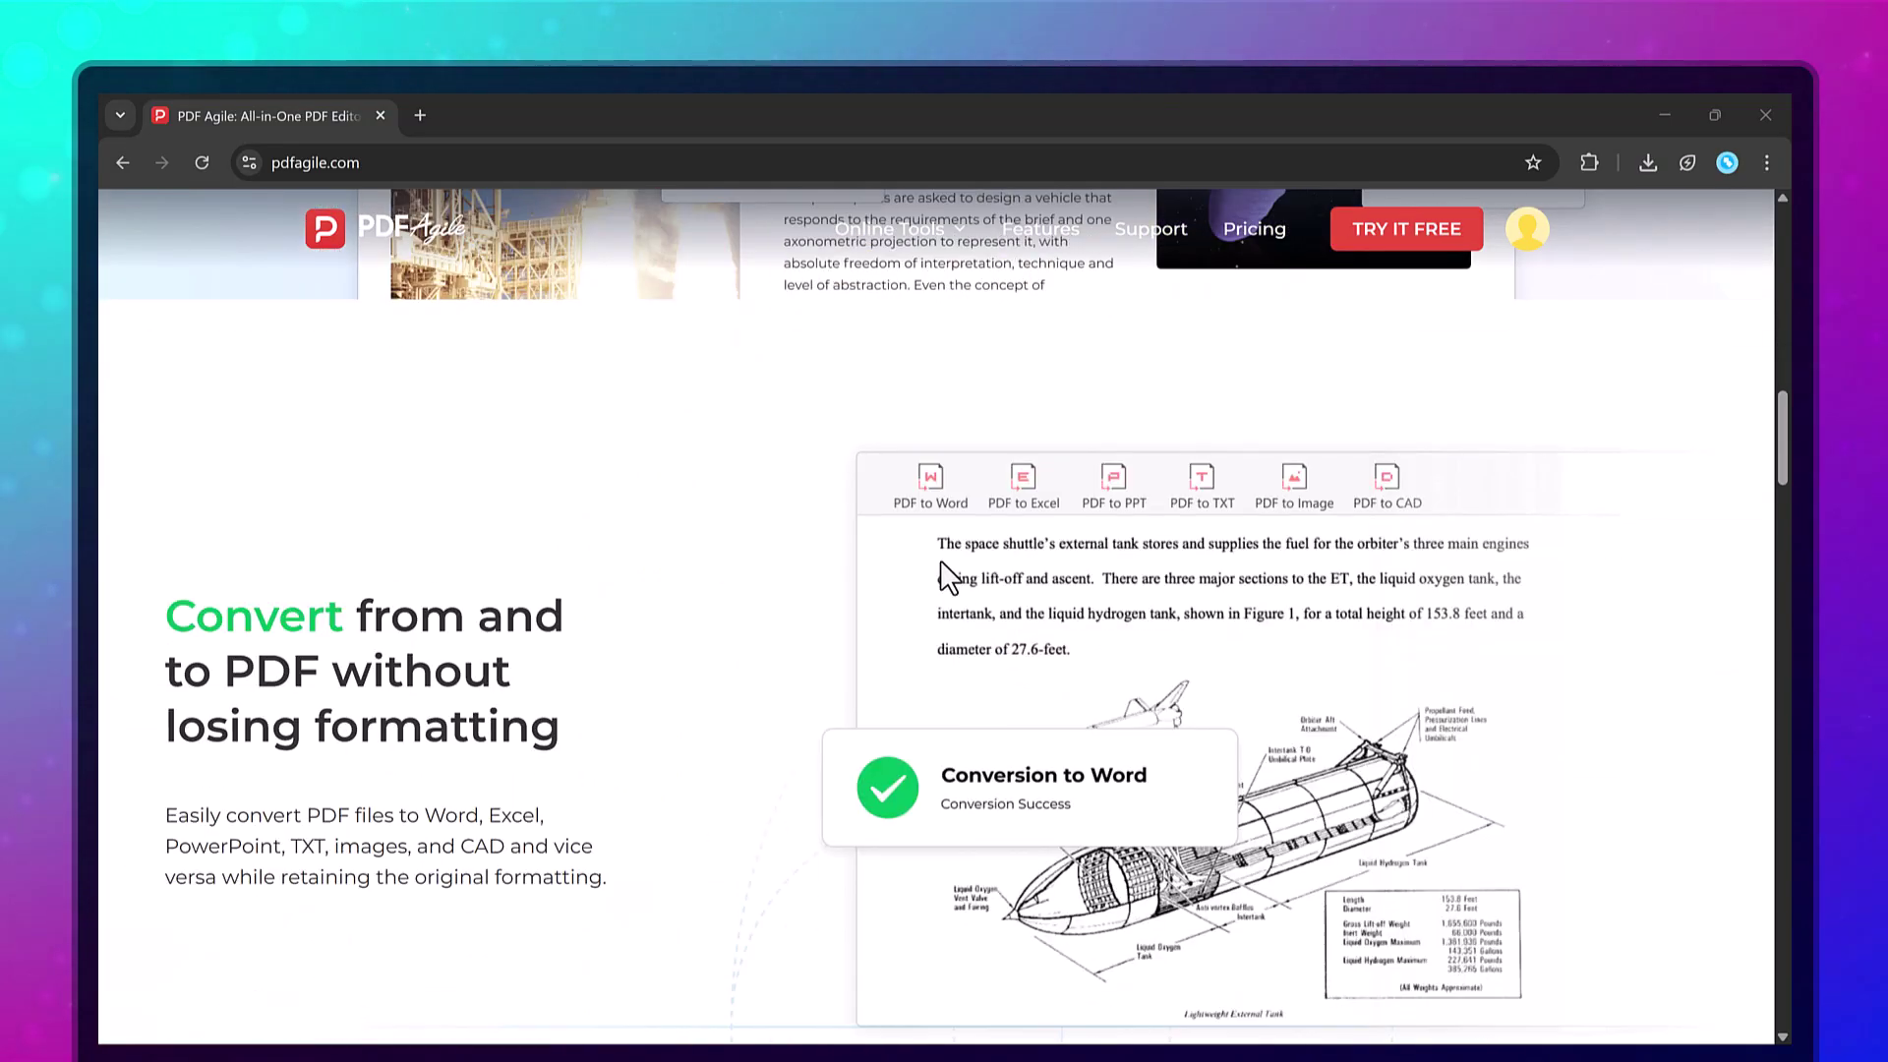
pyautogui.scroll(-3, 1136, 685)
pyautogui.scroll(-2, 1136, 686)
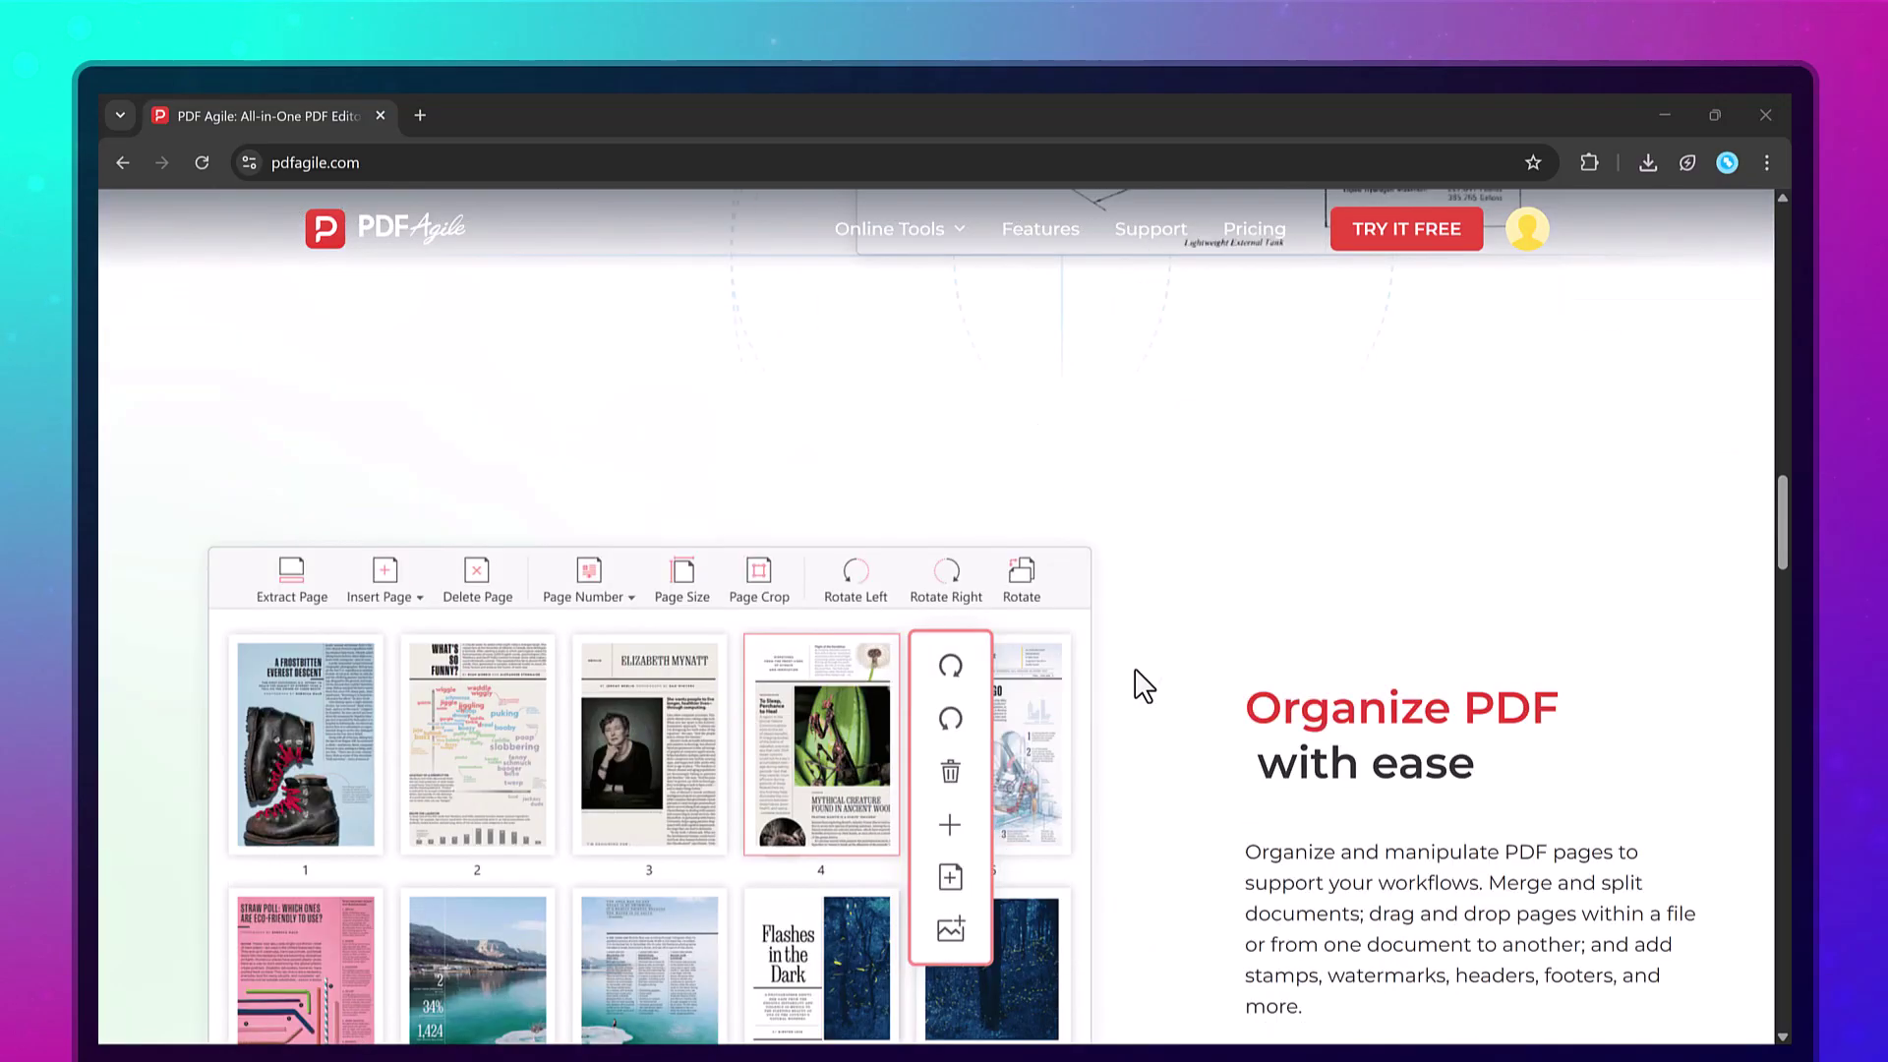
pyautogui.scroll(-2, 1136, 686)
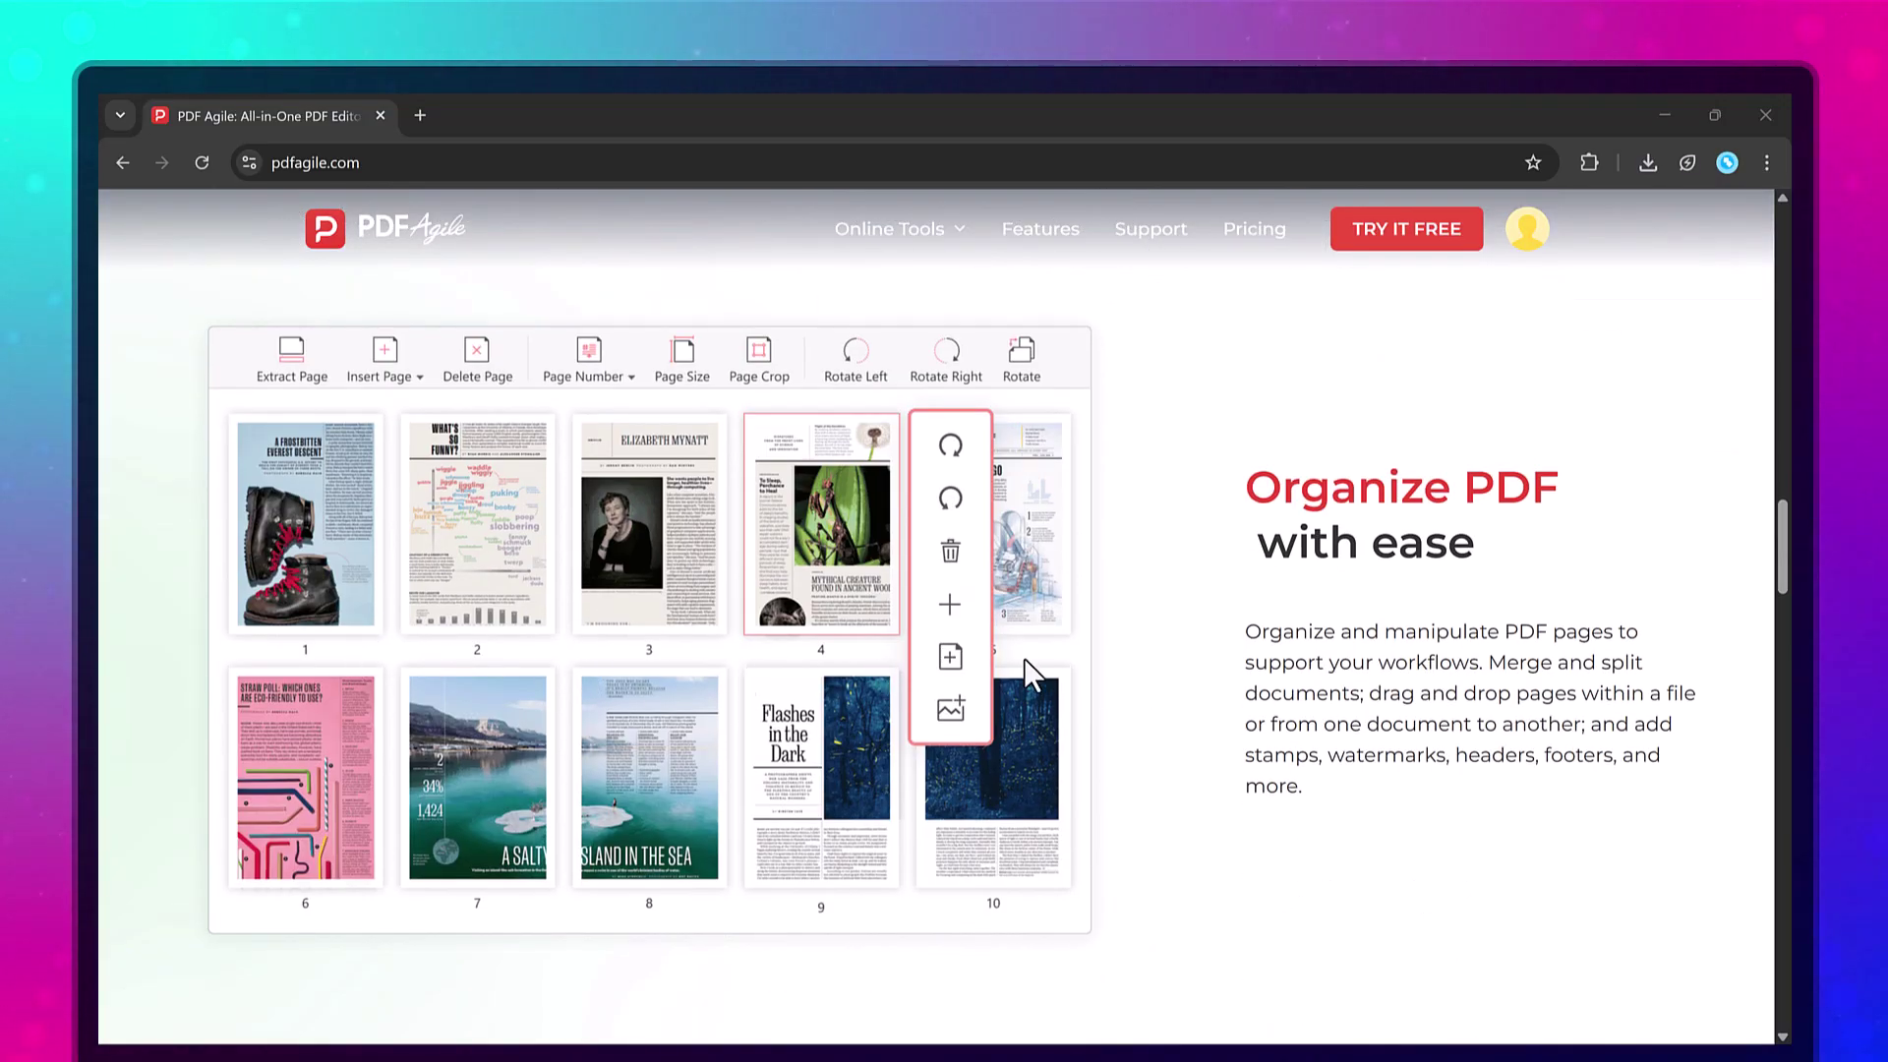
pyautogui.scroll(-3, 1023, 664)
pyautogui.scroll(-2, 1023, 666)
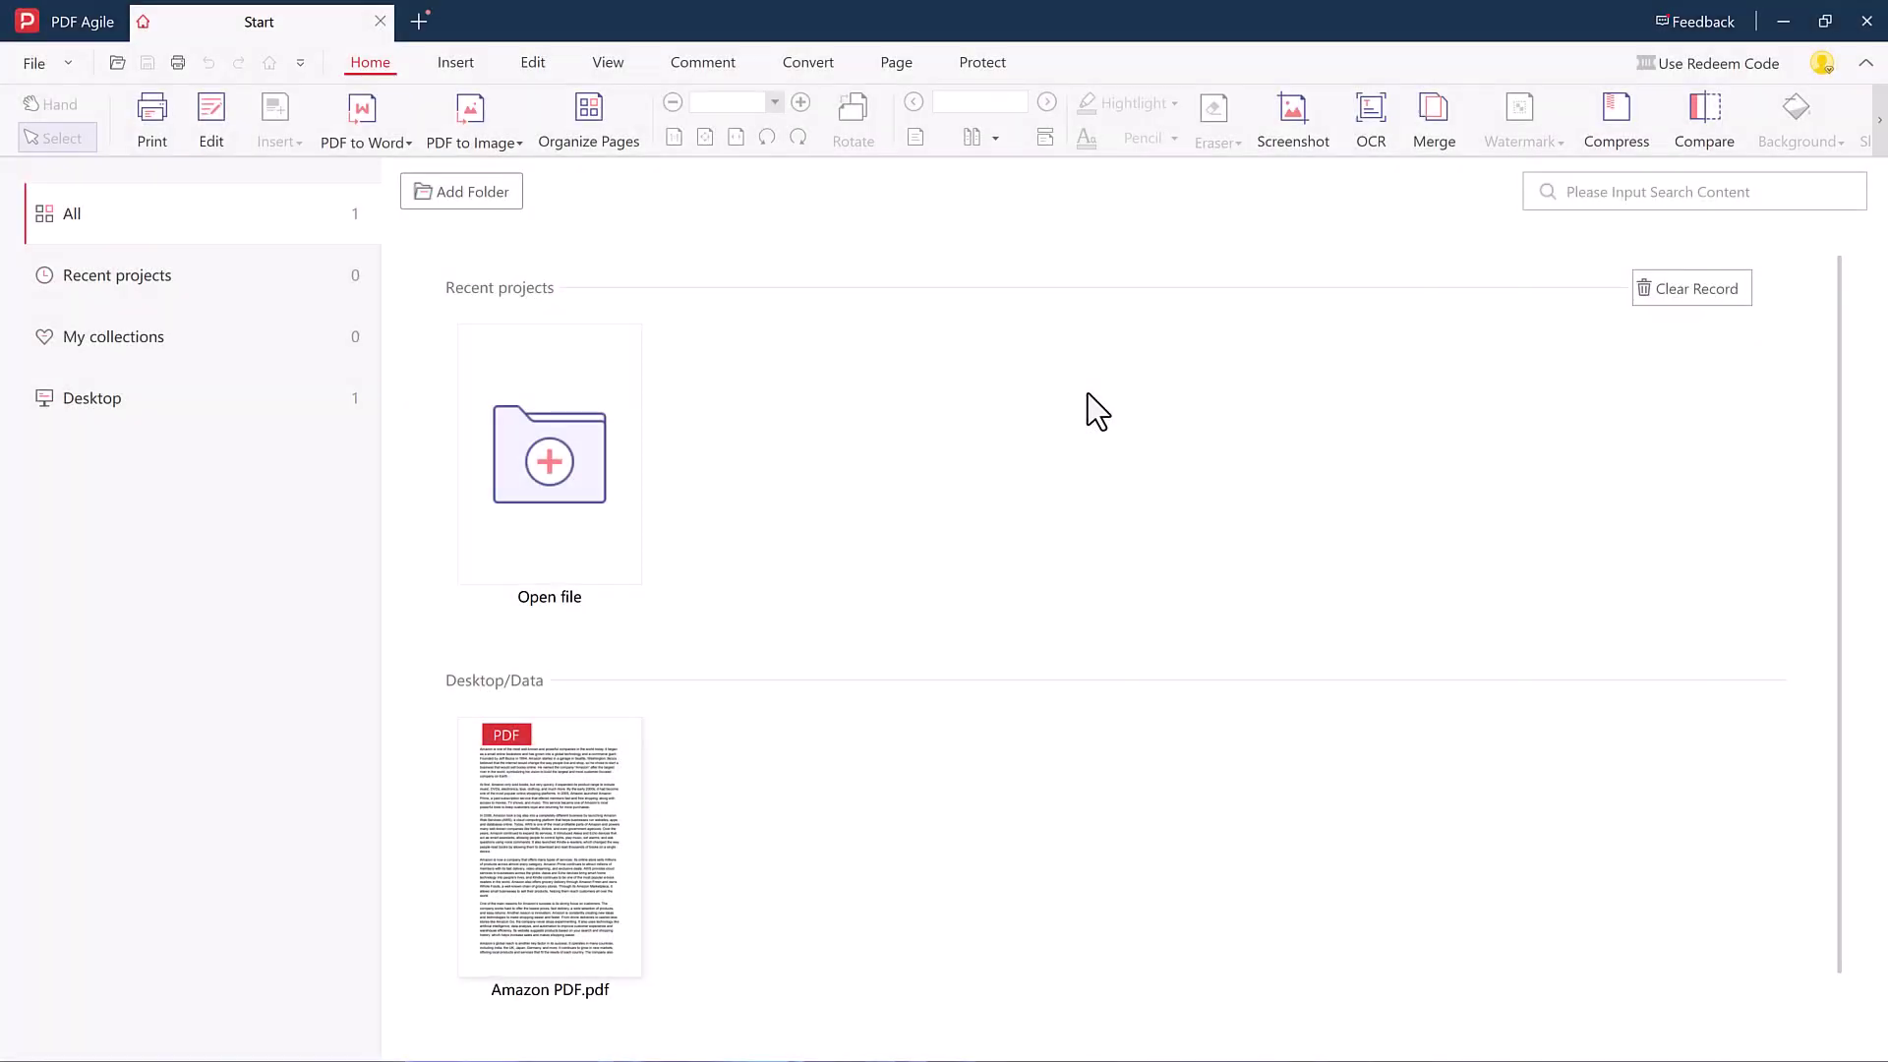
# Step: Open Amazon PDF.pdf from the Open File dialog
pyautogui.click(512, 481)
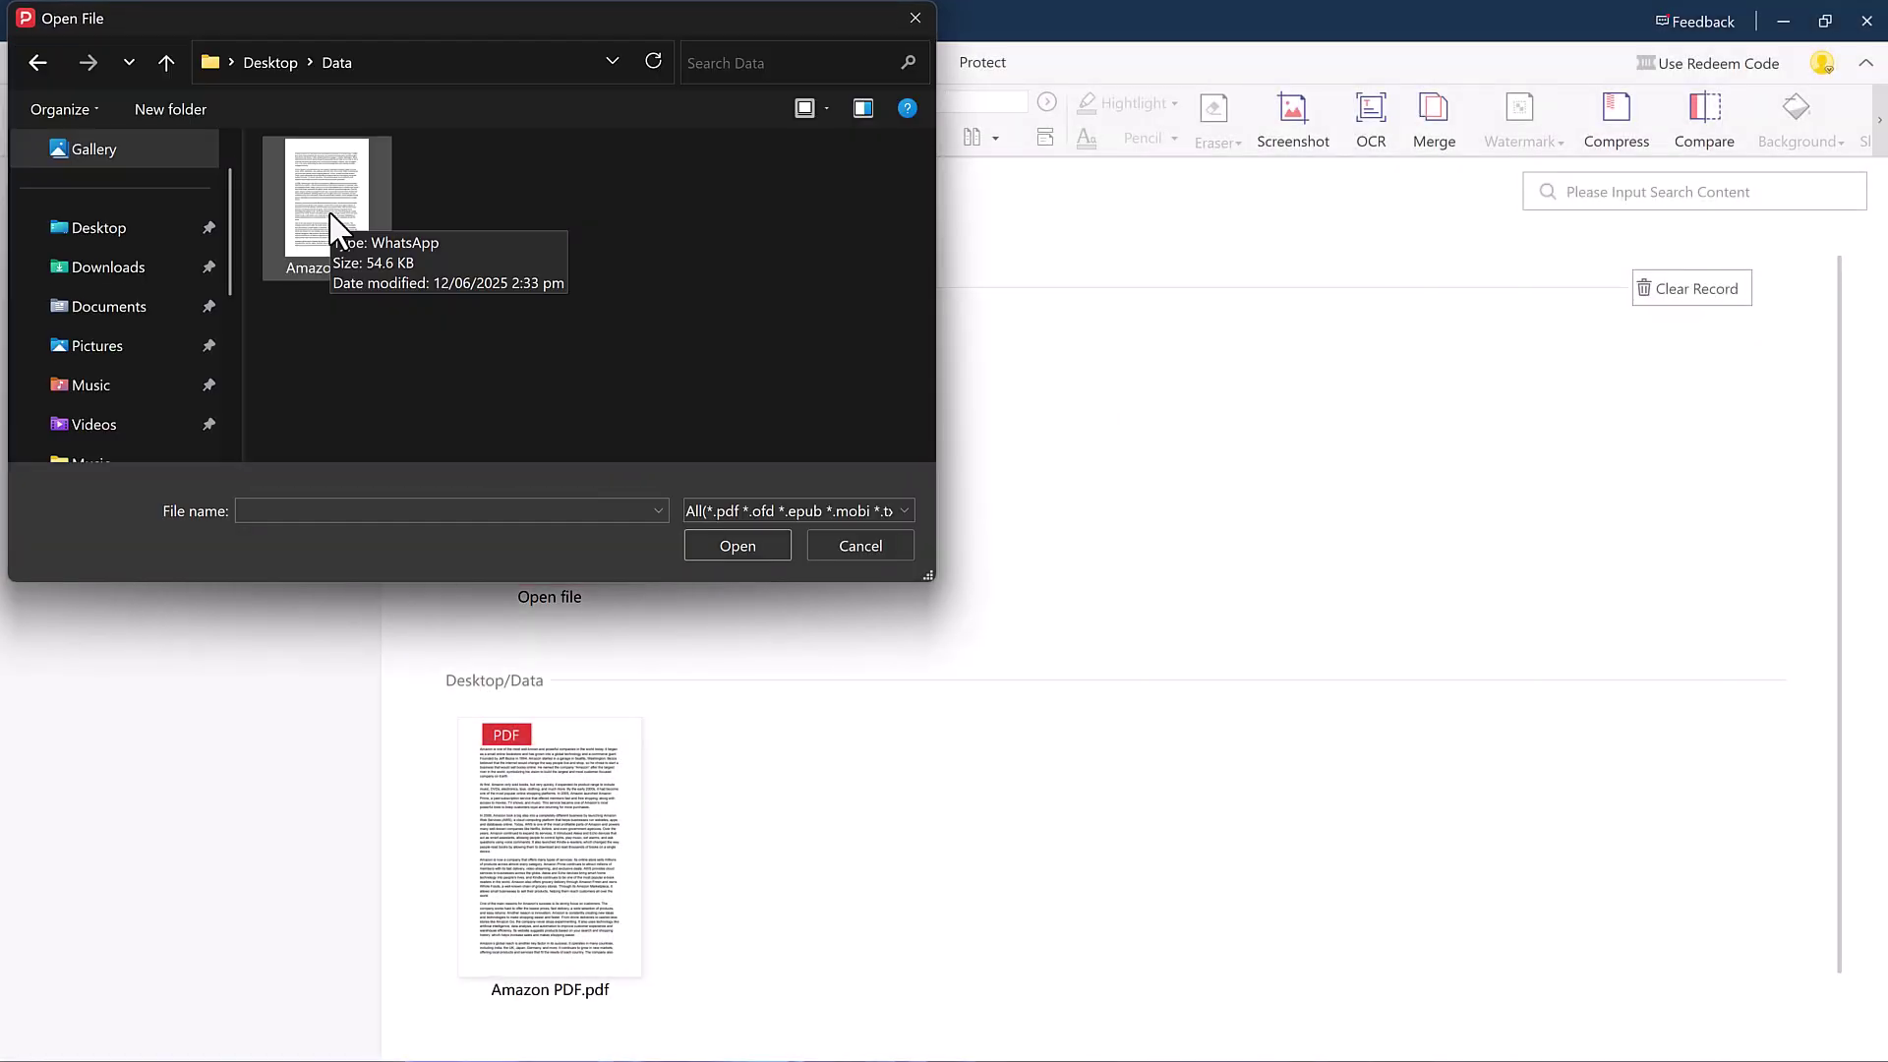
pyautogui.doubleClick(338, 229)
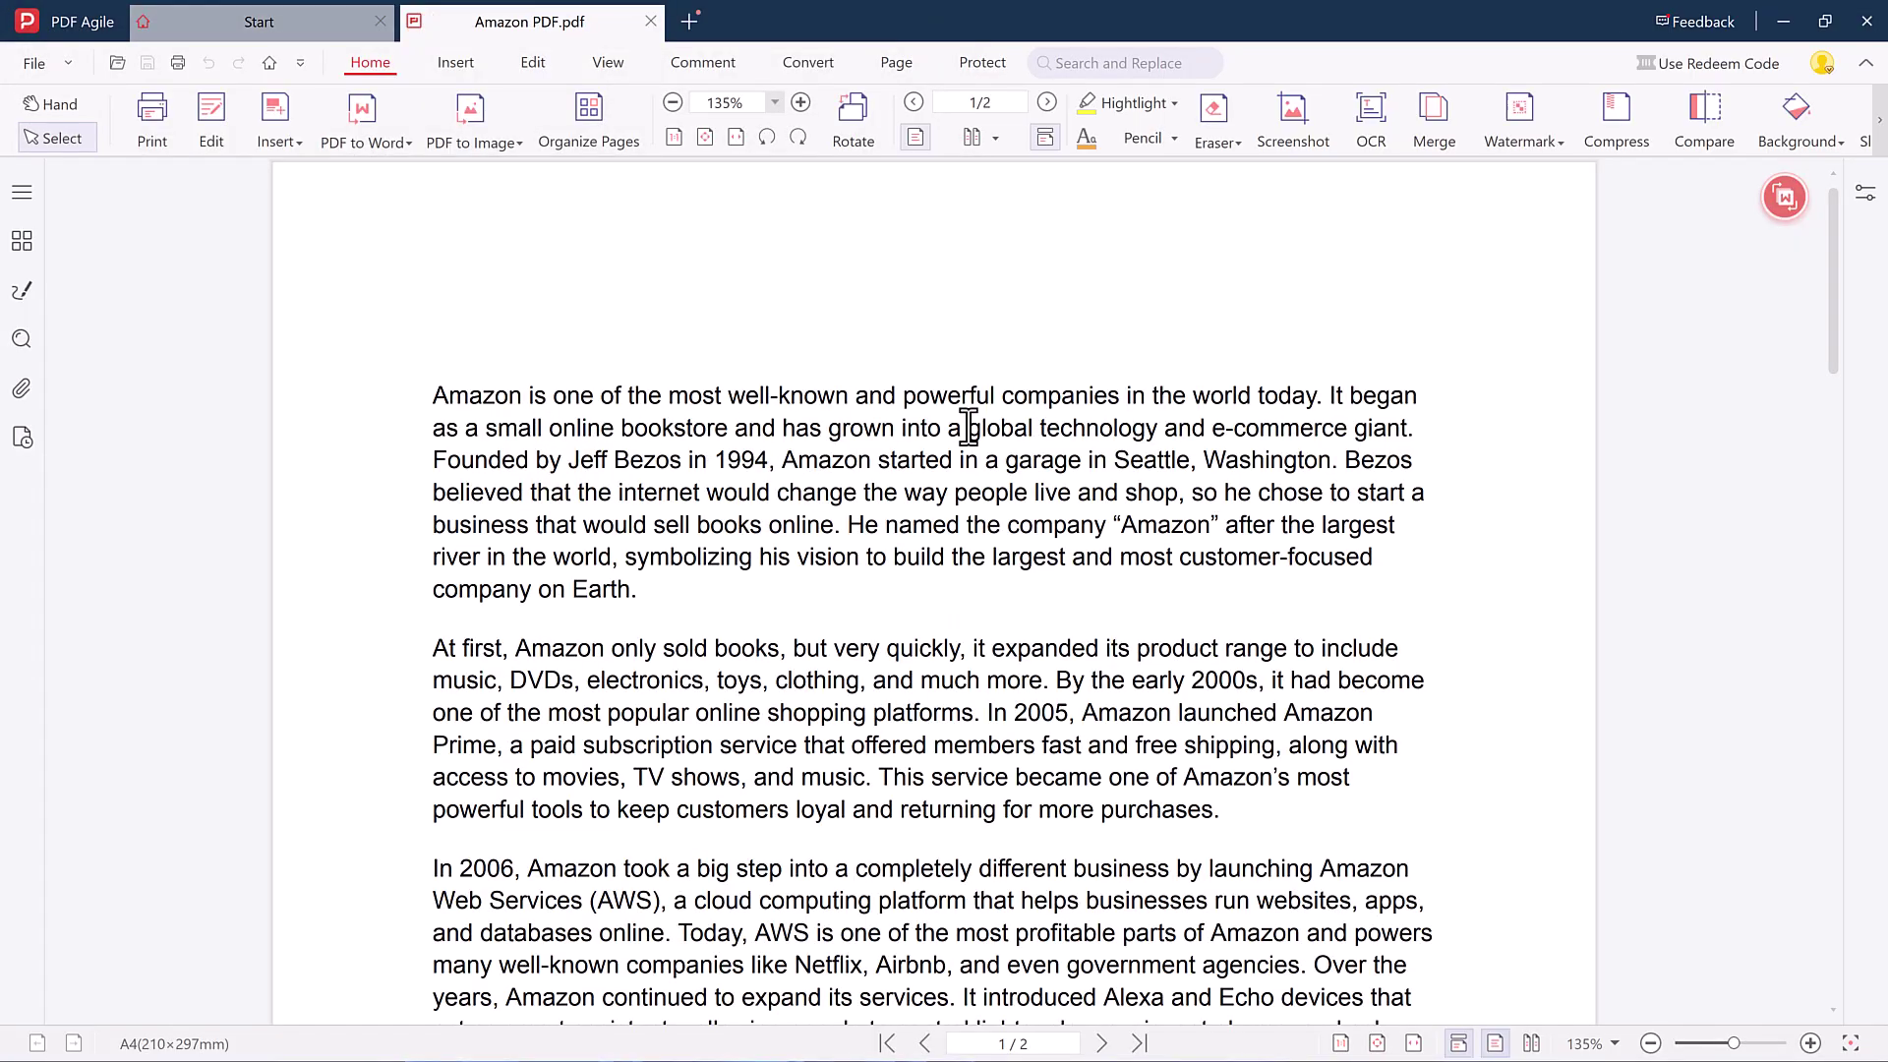
pyautogui.scroll(-1, 969, 427)
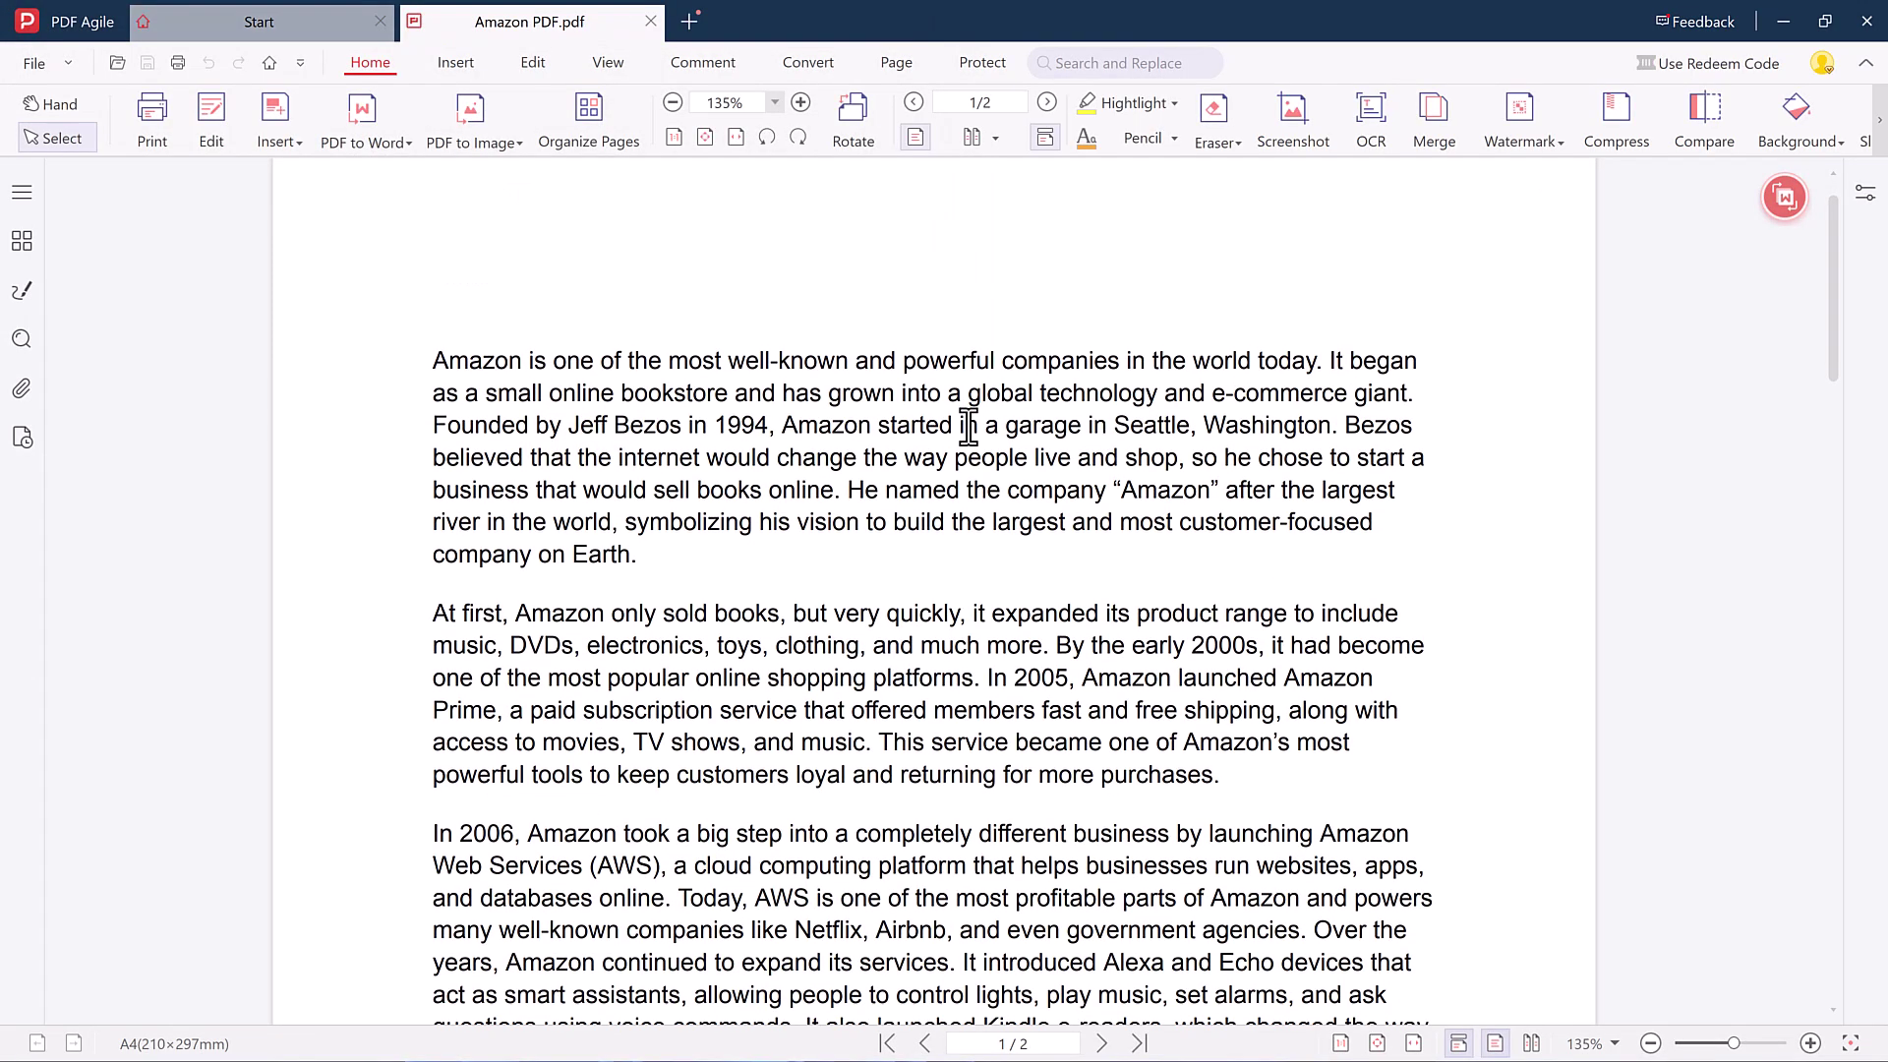
# Step: Replace "well-known" with "Unique", made bold and coloured red
pyautogui.click(456, 62)
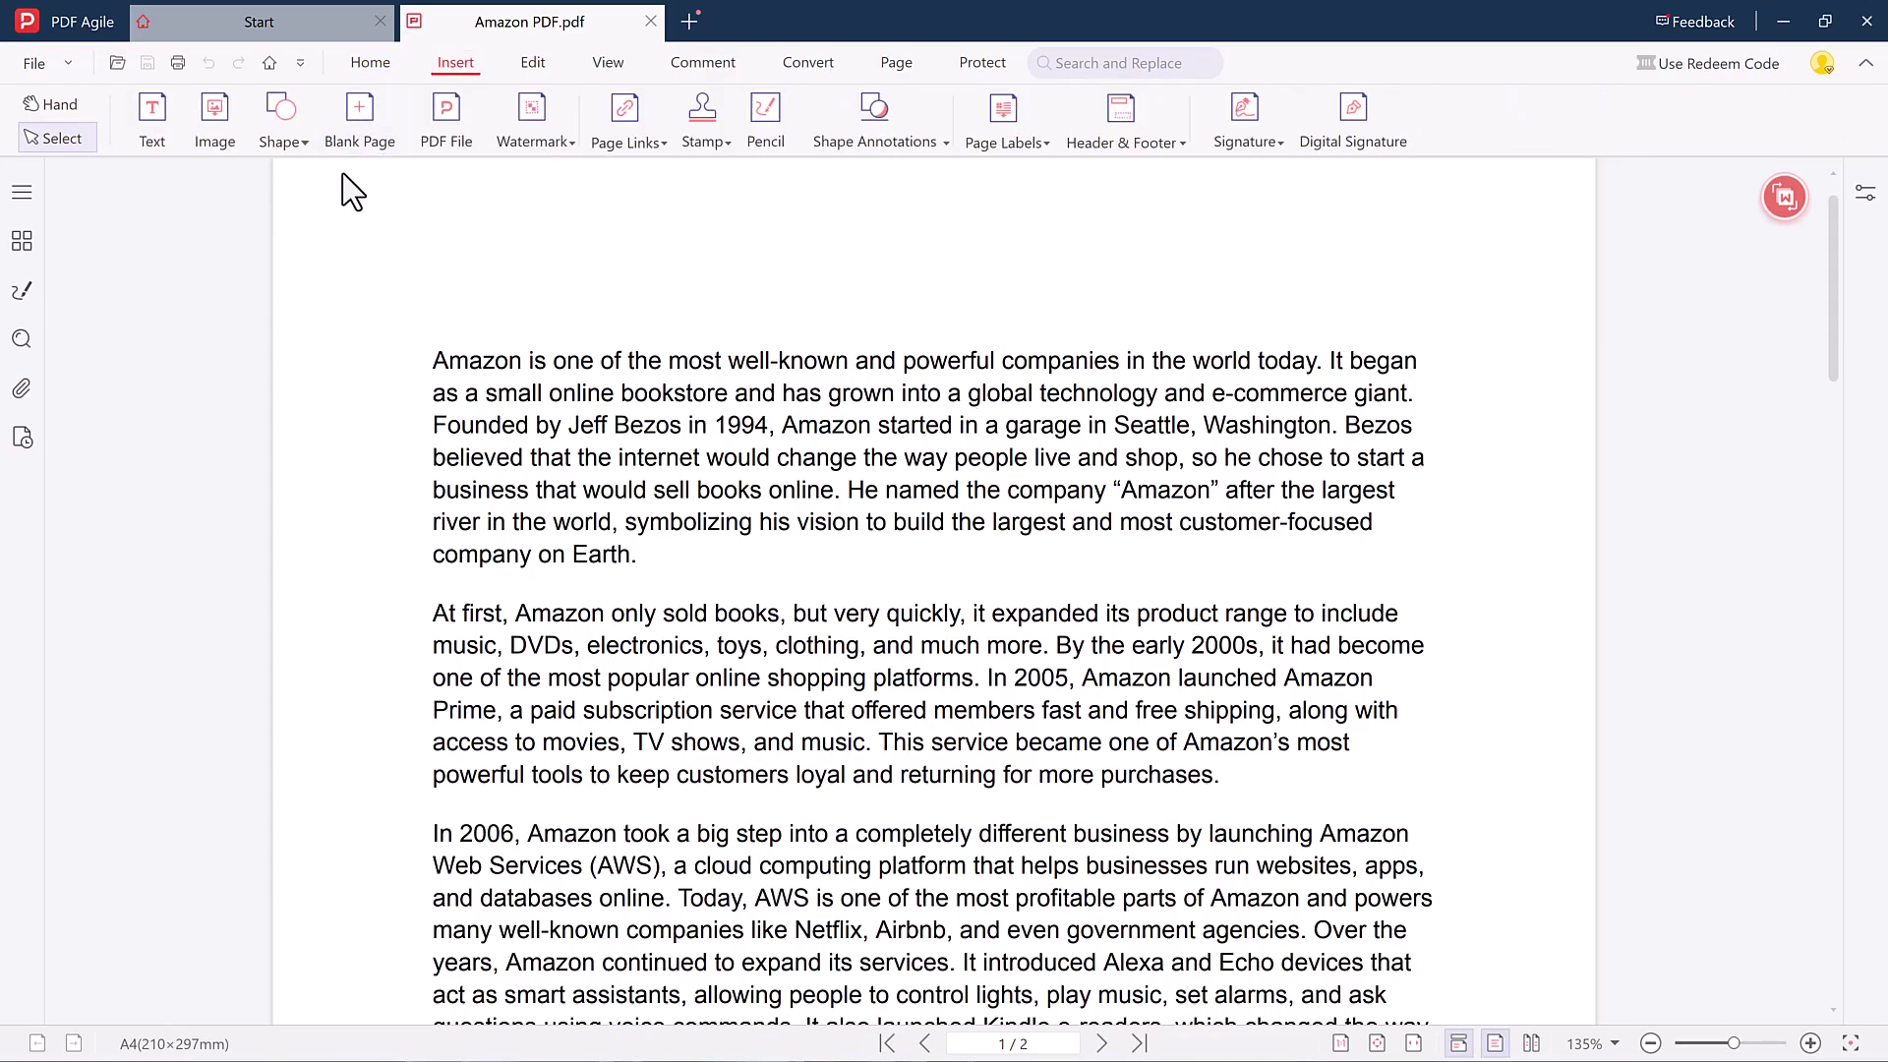
pyautogui.click(155, 127)
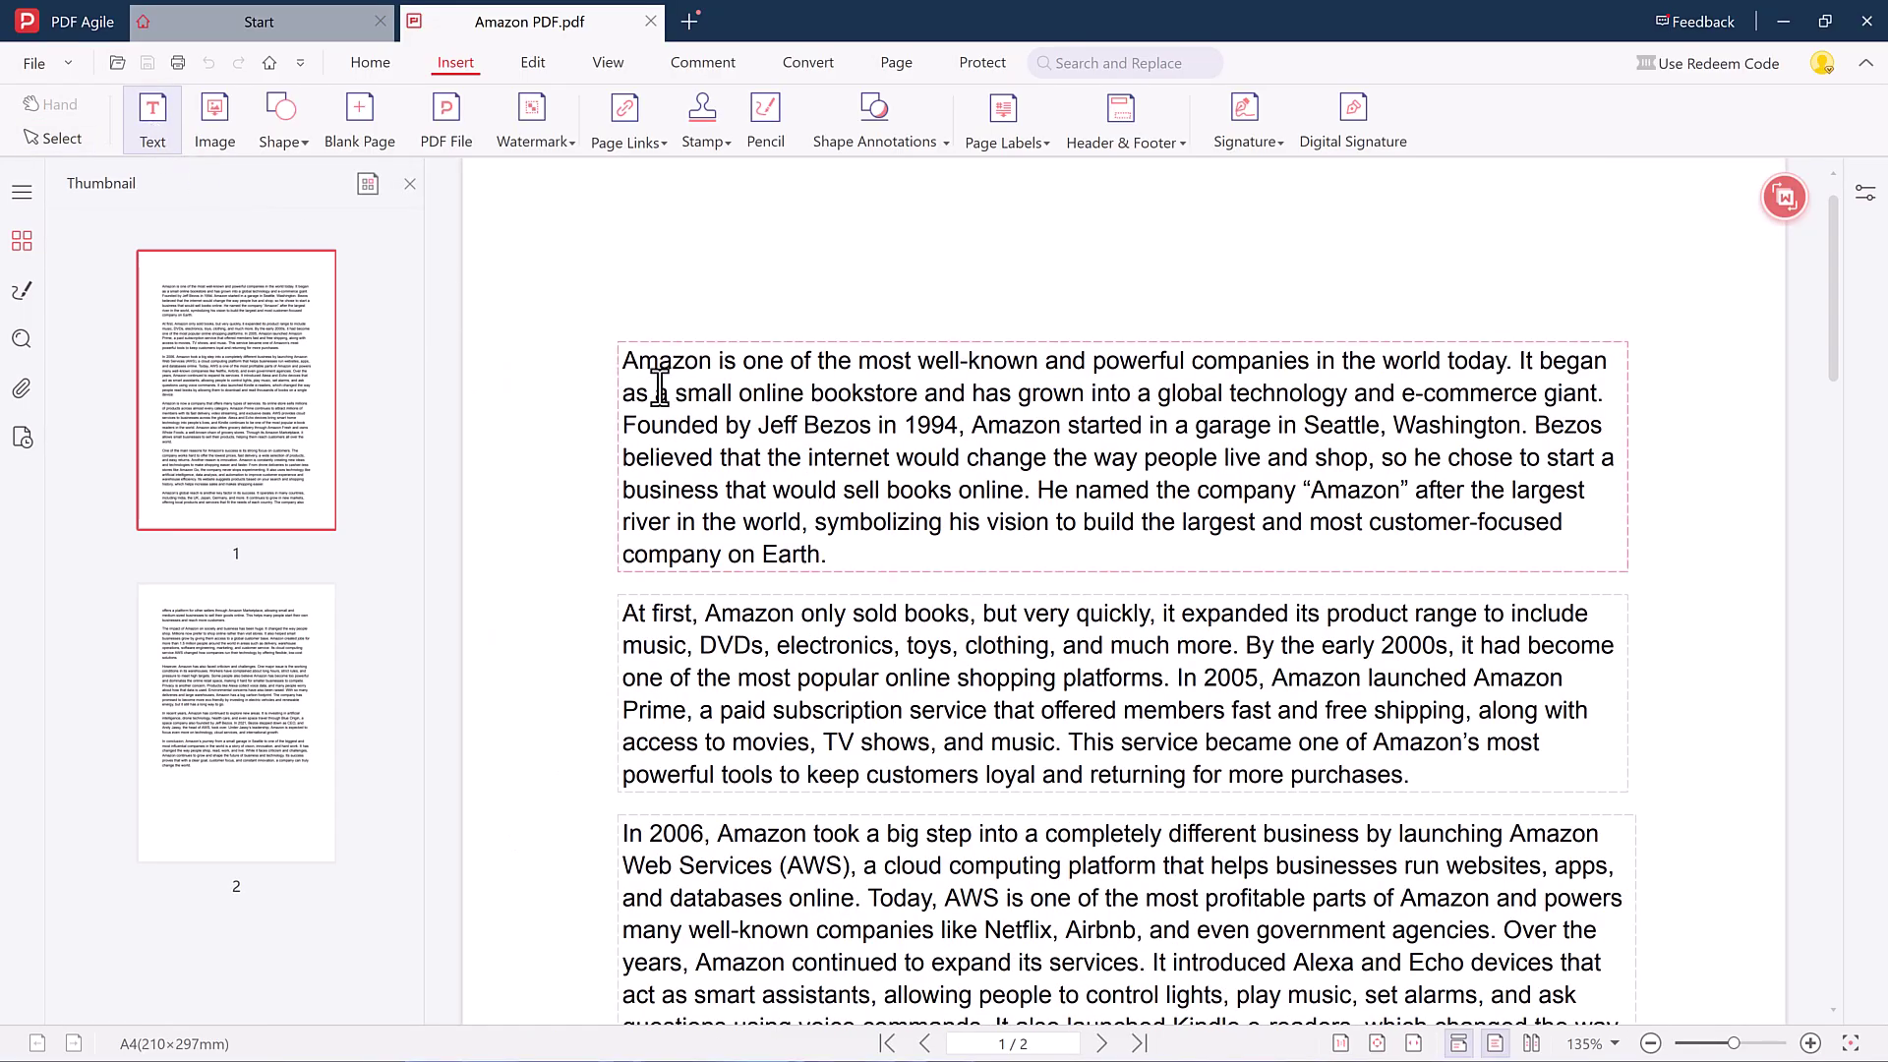
pyautogui.click(977, 365)
pyautogui.doubleClick(978, 366)
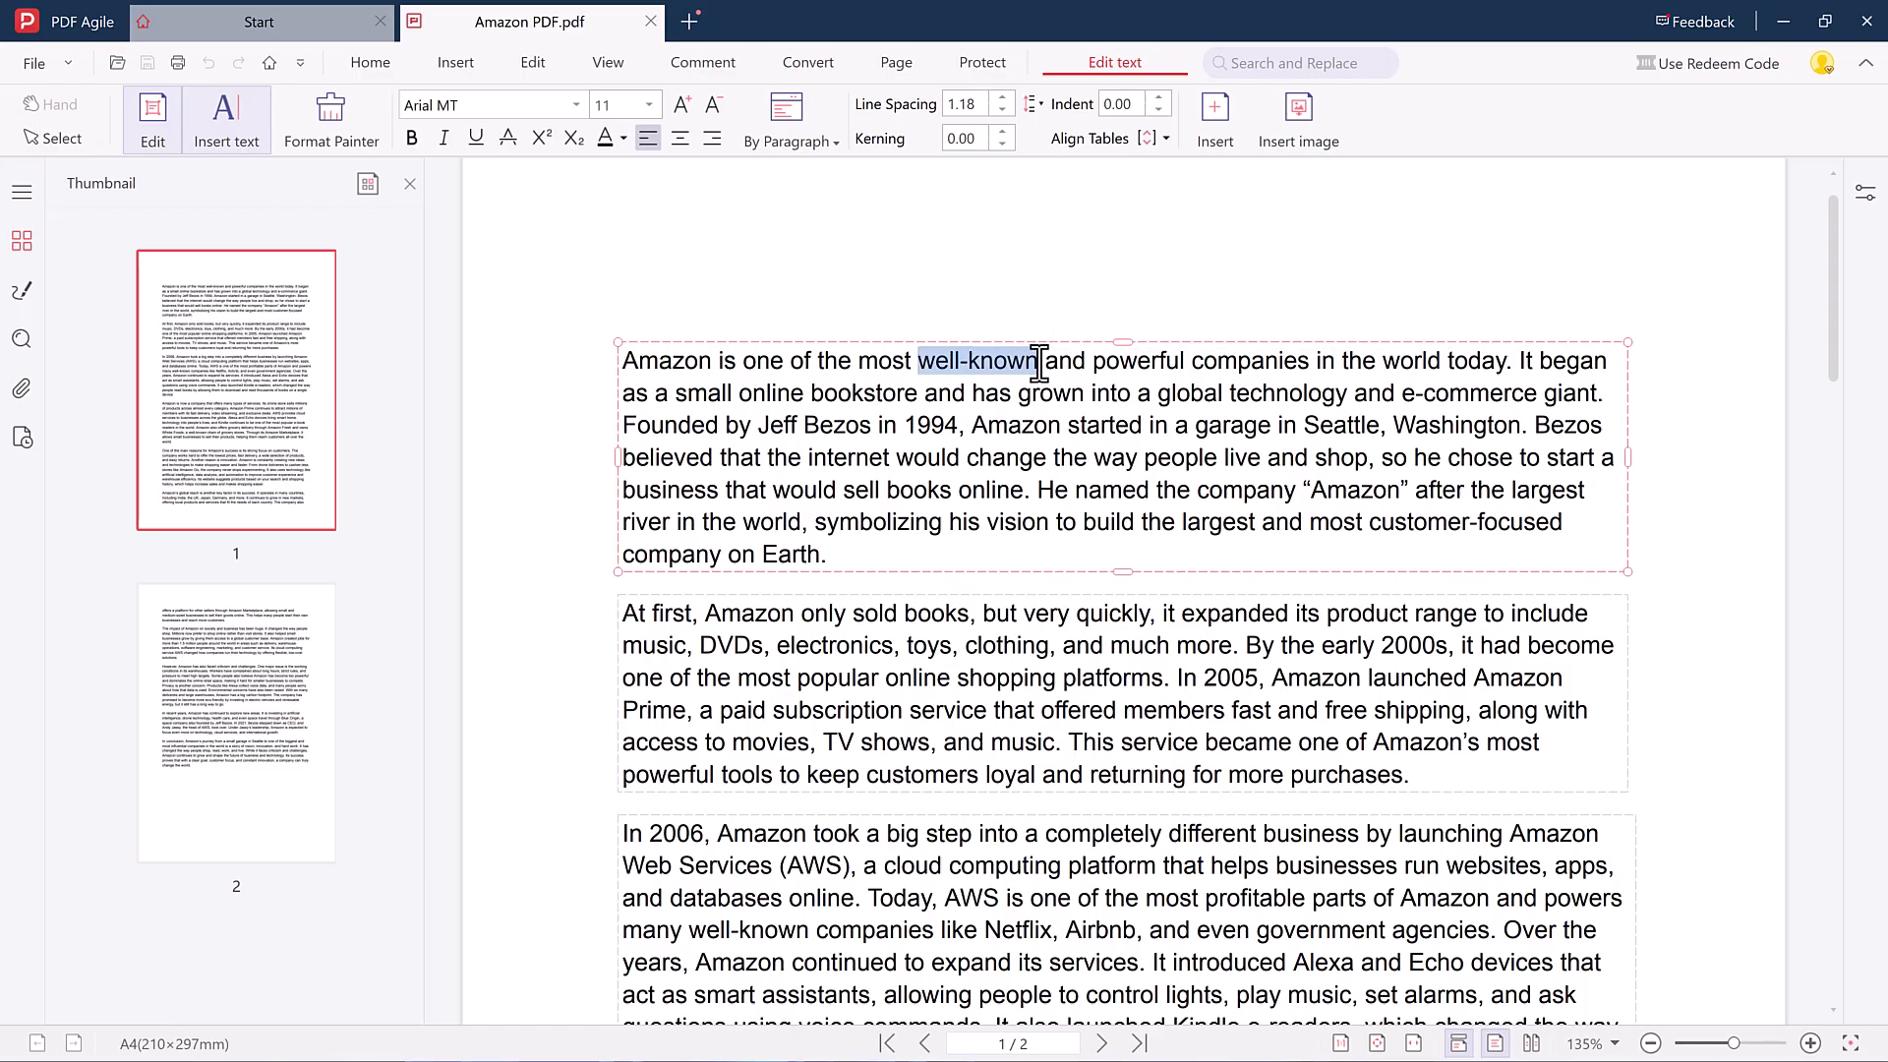
pyautogui.write('Unique')
pyautogui.doubleClick(957, 362)
pyautogui.click(1032, 328)
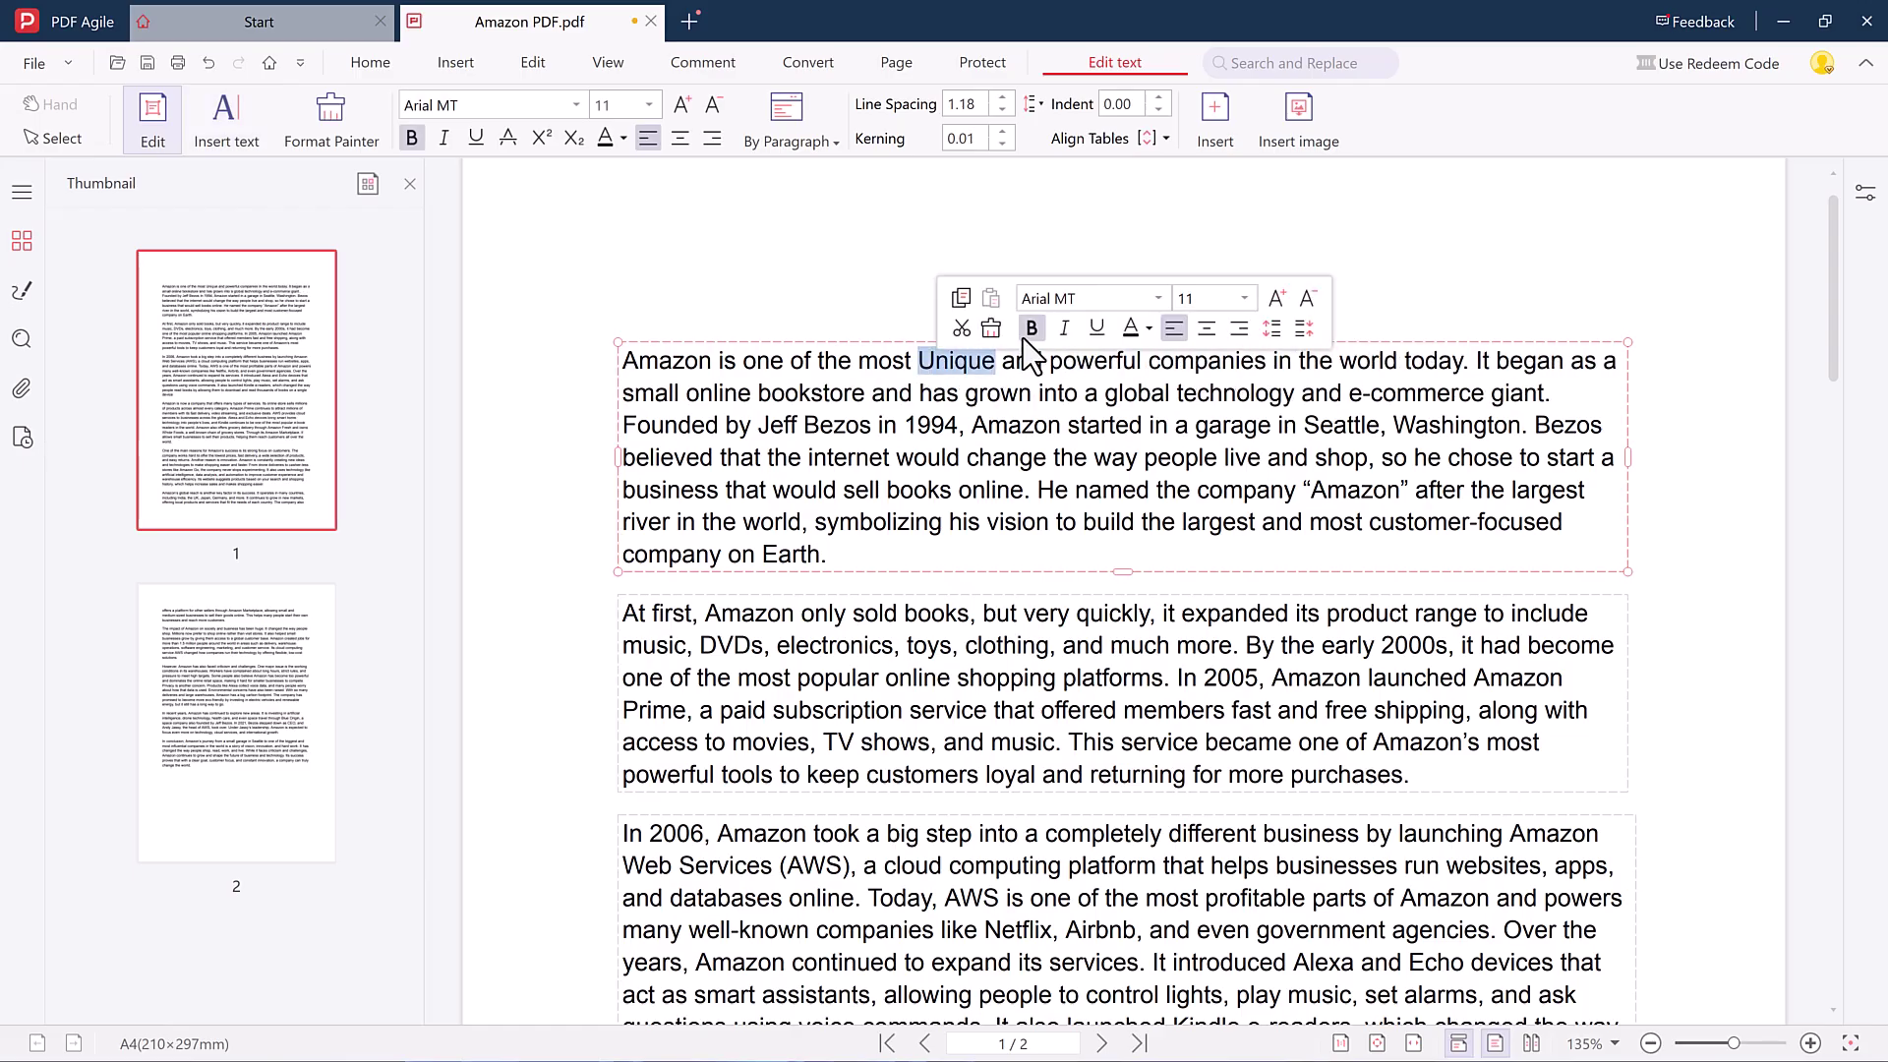
pyautogui.click(1147, 327)
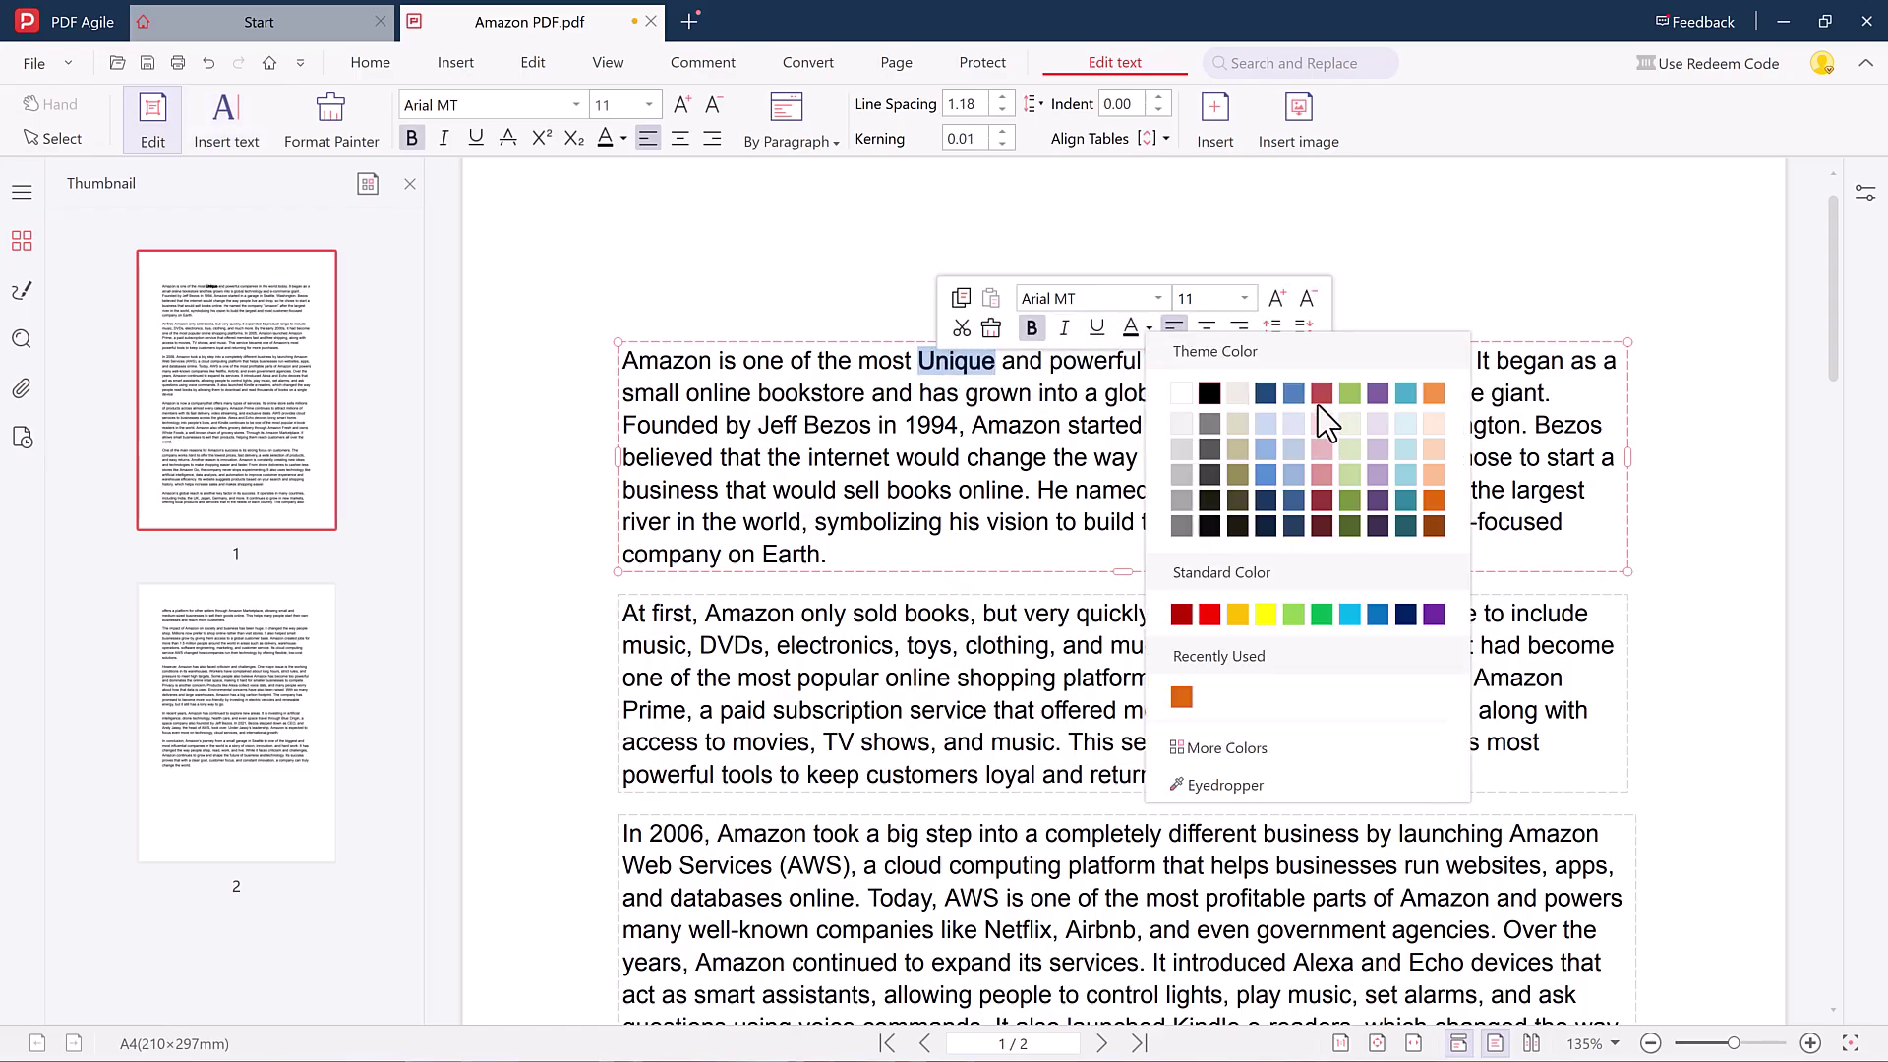
pyautogui.click(1318, 422)
# Step: Replace "electronics, toys" in the second paragraph with an orange "PDF Agile"
pyautogui.click(768, 654)
pyautogui.moveTo(775, 653)
pyautogui.mouseDown()
pyautogui.moveTo(959, 649)
pyautogui.moveTo(779, 646)
pyautogui.mouseUp()
pyautogui.write('PDF Agile')
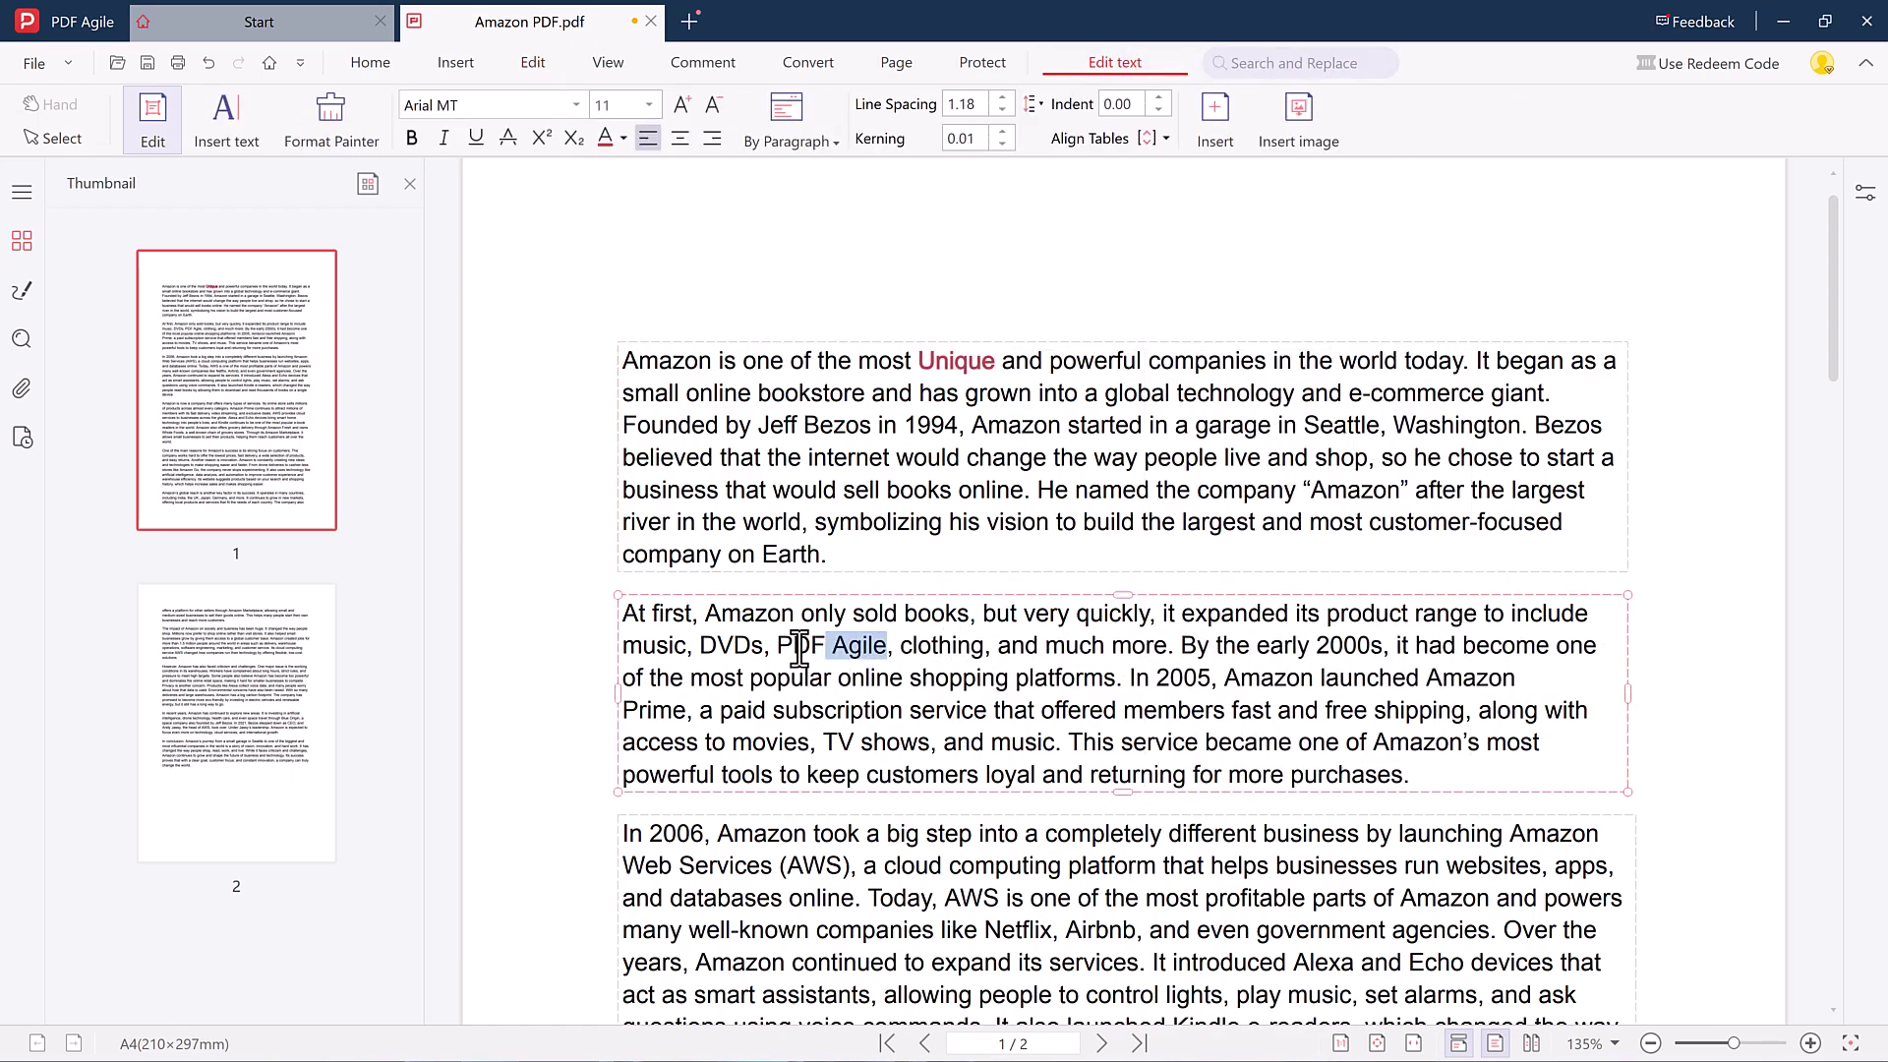
pyautogui.click(998, 617)
pyautogui.click(1304, 797)
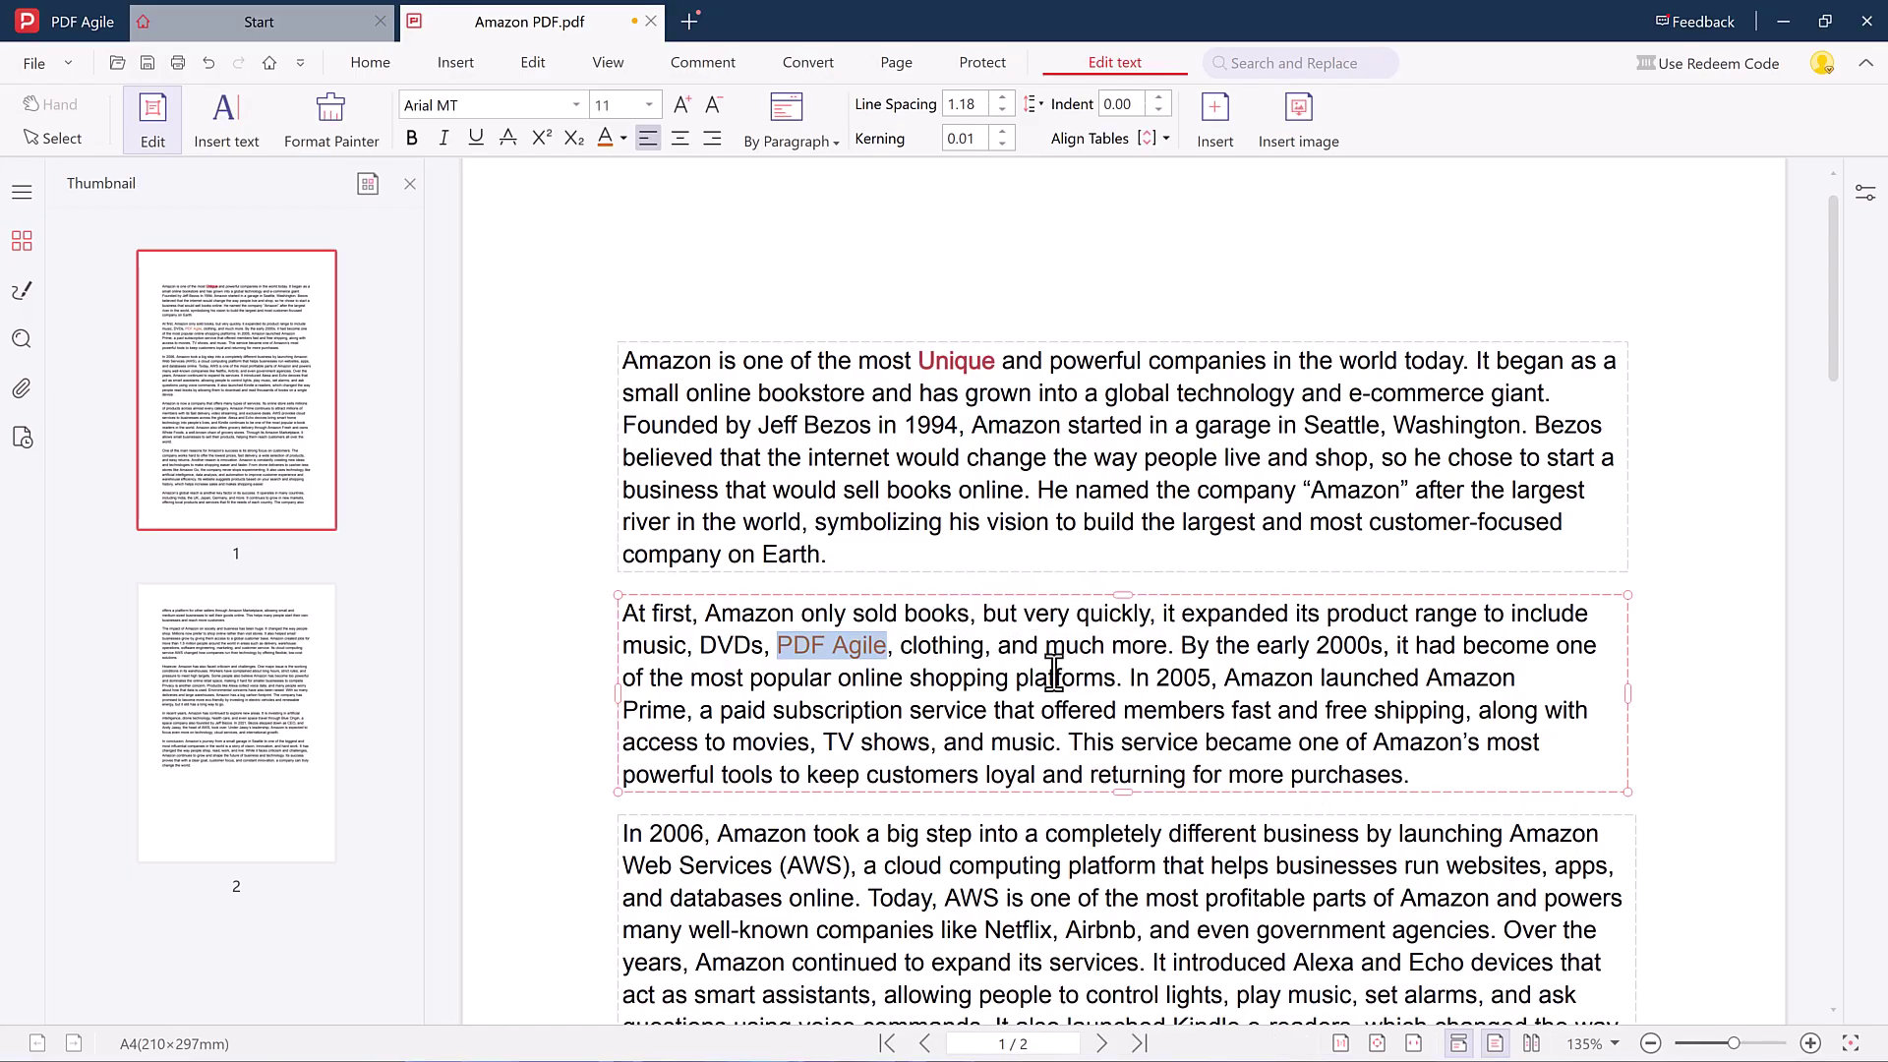
pyautogui.click(826, 649)
pyautogui.scroll(-1, 1063, 650)
pyautogui.scroll(2, 1064, 652)
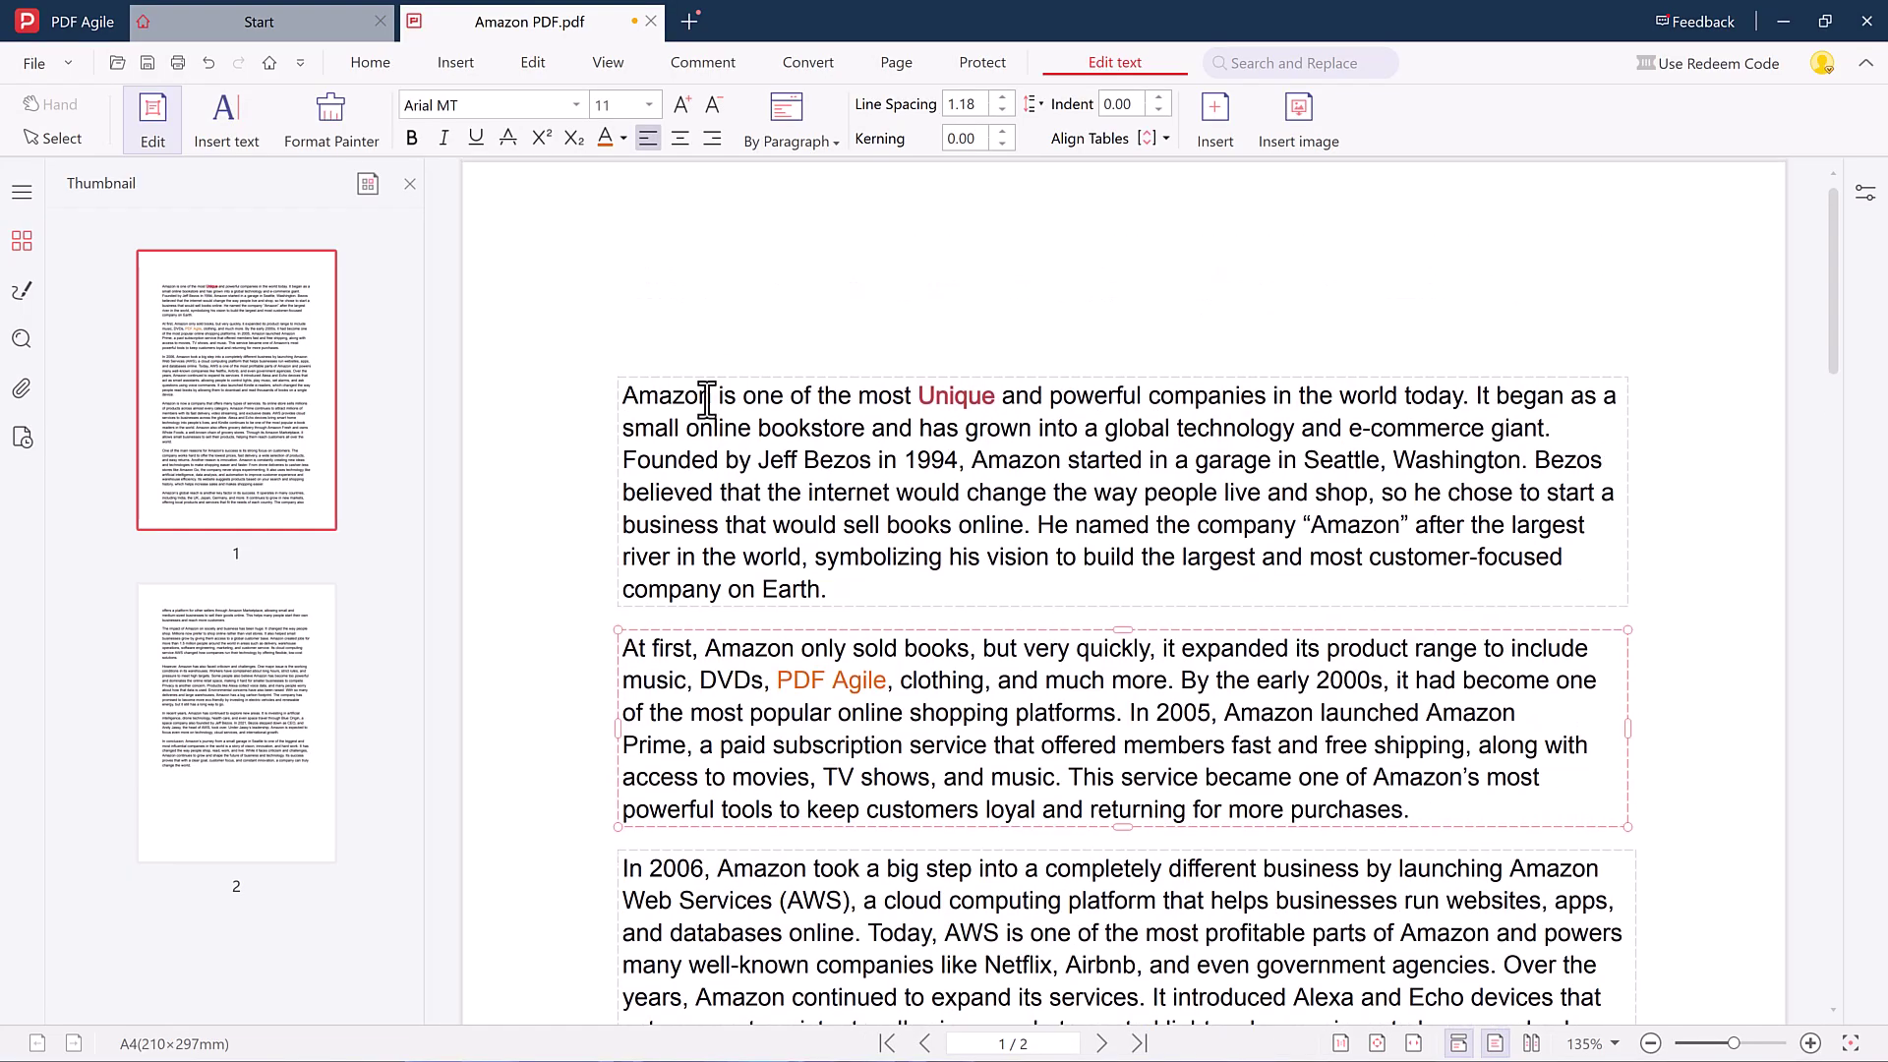
# Step: Draw a left-pointing arrow near the top right of page 1, made taller and shifted right
pyautogui.click(453, 62)
pyautogui.click(295, 147)
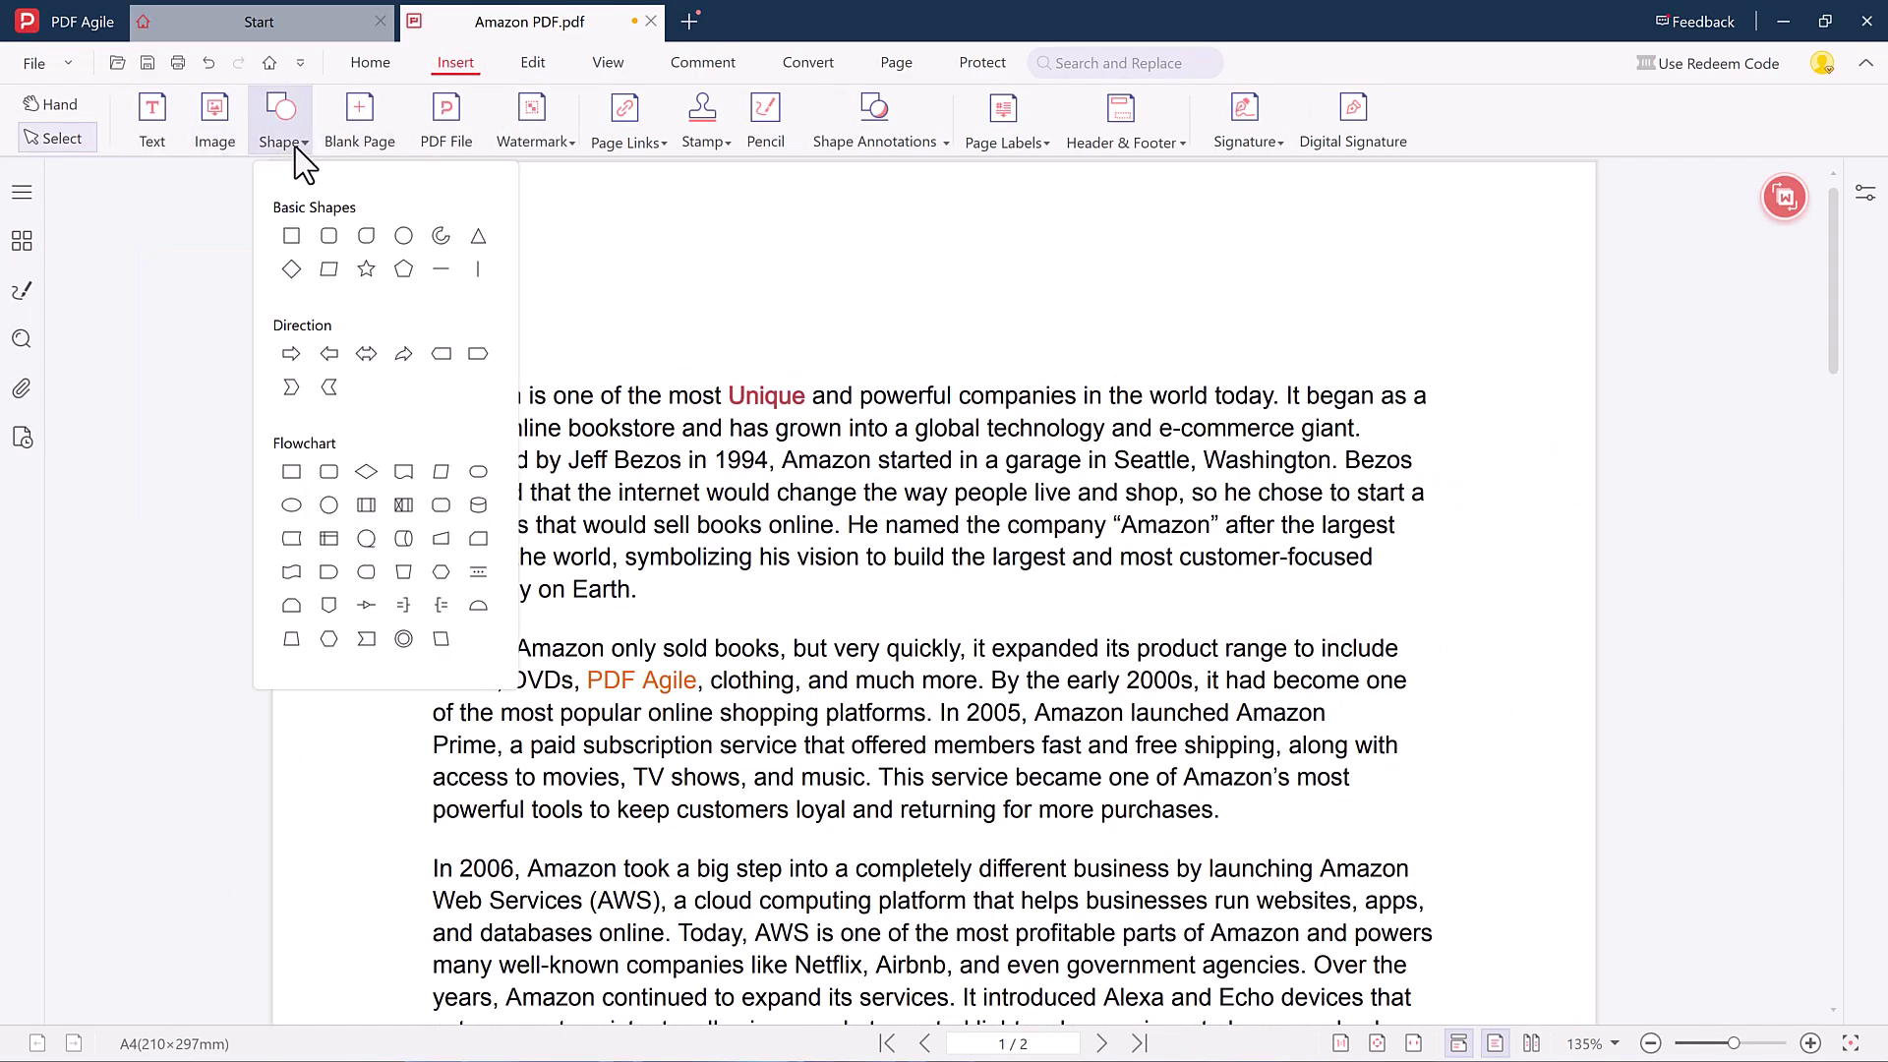
pyautogui.click(329, 364)
pyautogui.moveTo(1236, 253)
pyautogui.mouseDown()
pyautogui.moveTo(1519, 354)
pyautogui.moveTo(1528, 301)
pyautogui.mouseUp()
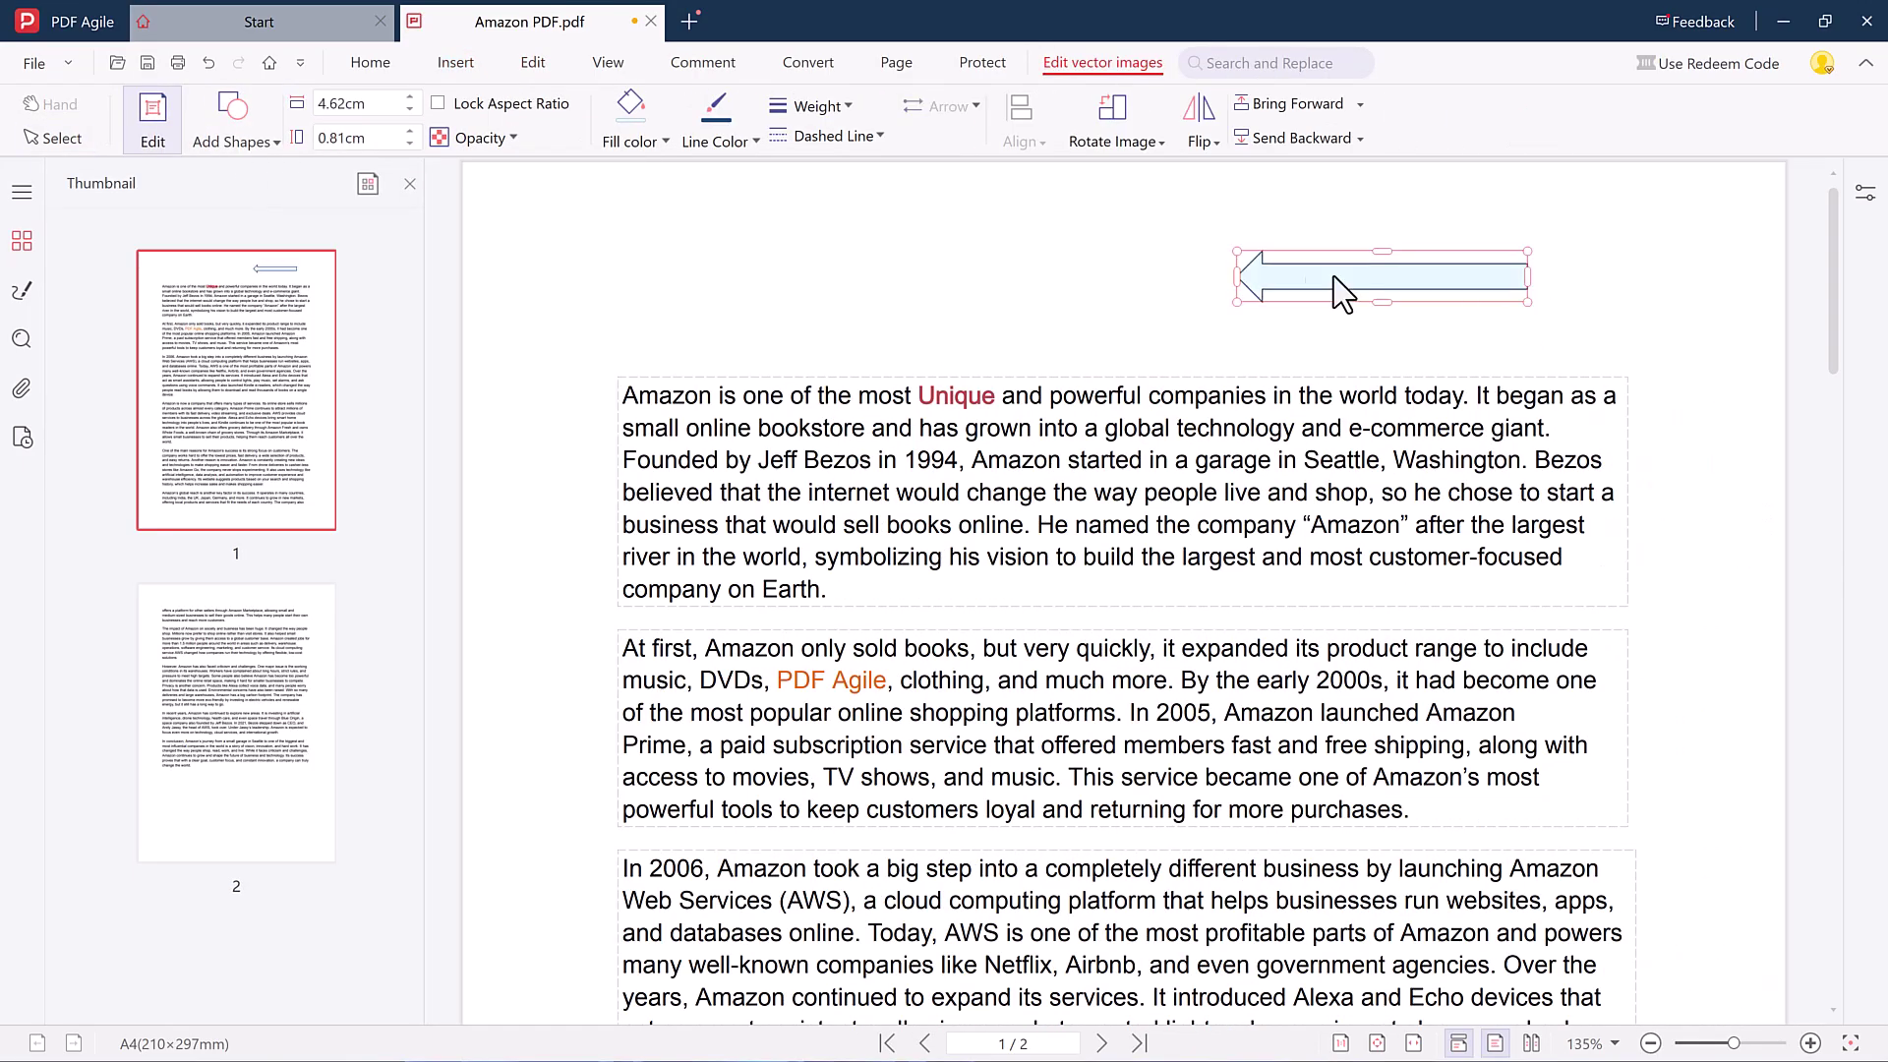
pyautogui.moveTo(1383, 303)
pyautogui.mouseDown()
pyautogui.moveTo(1377, 337)
pyautogui.moveTo(1496, 282)
pyautogui.mouseUp()
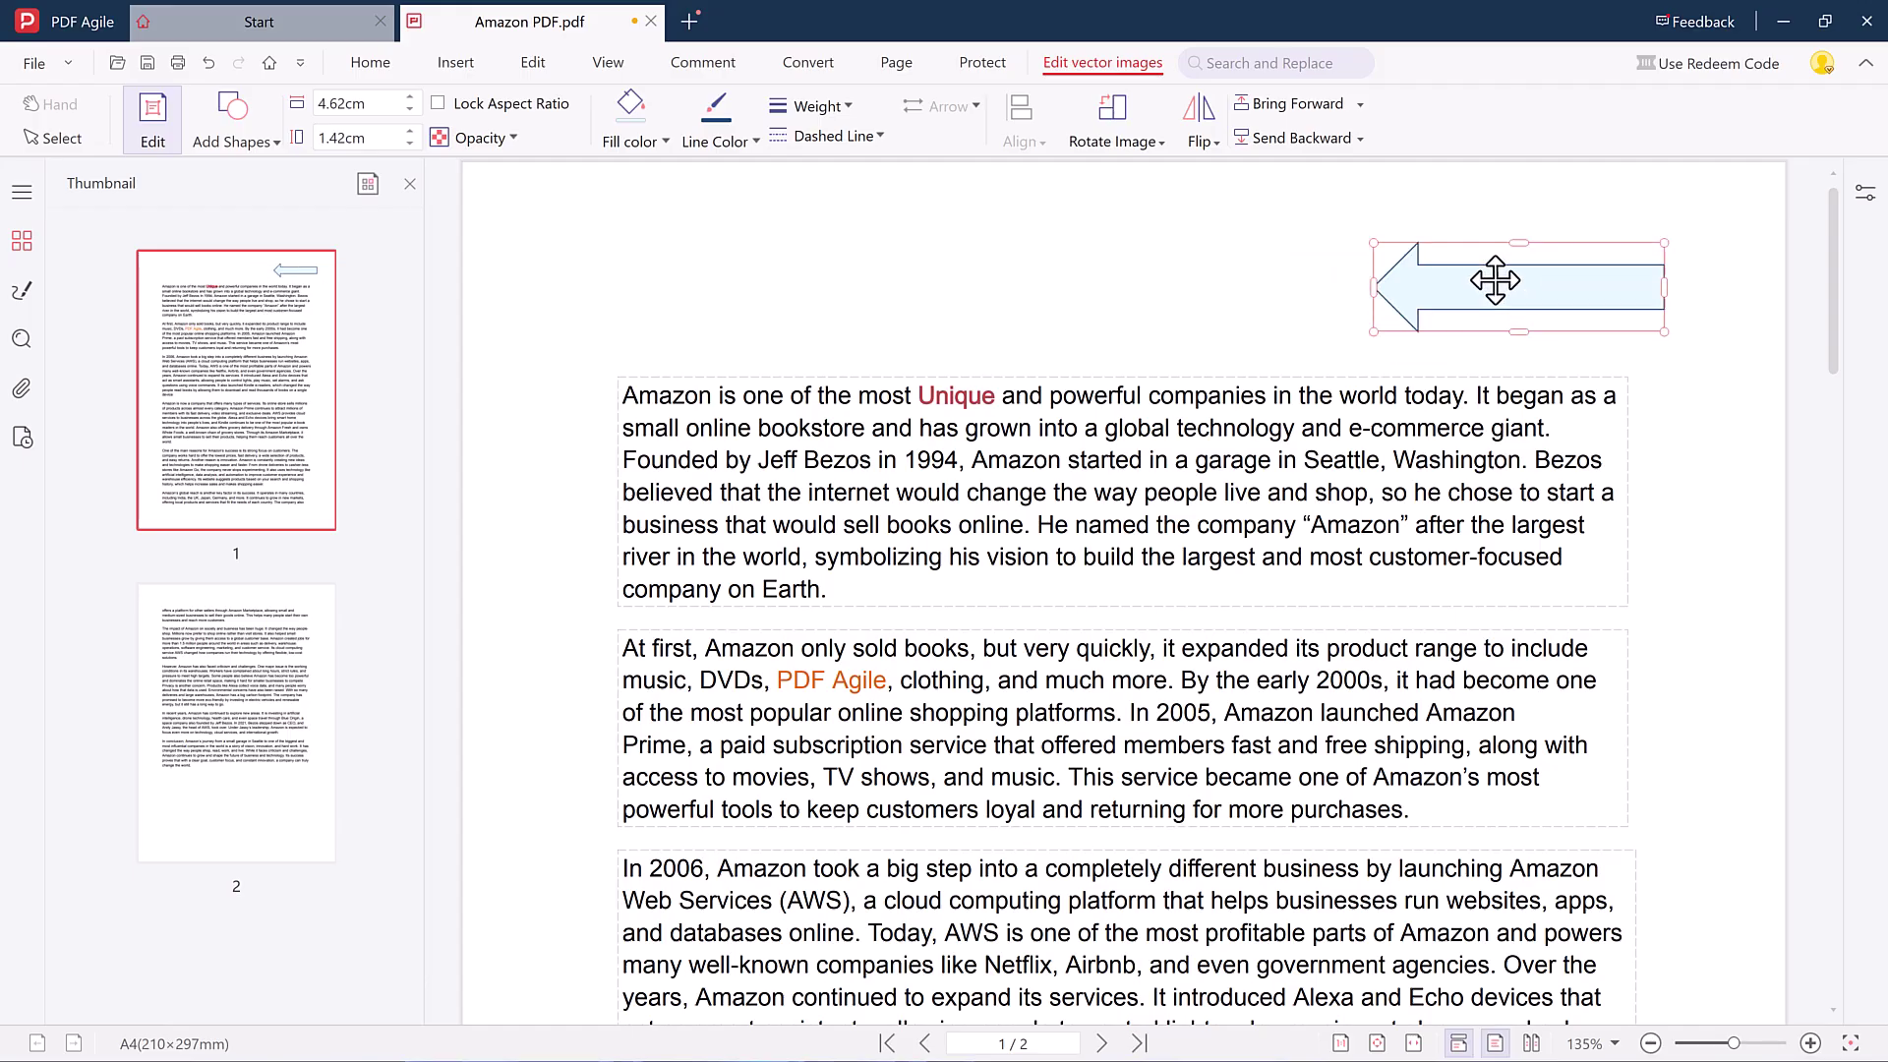
pyautogui.click(532, 69)
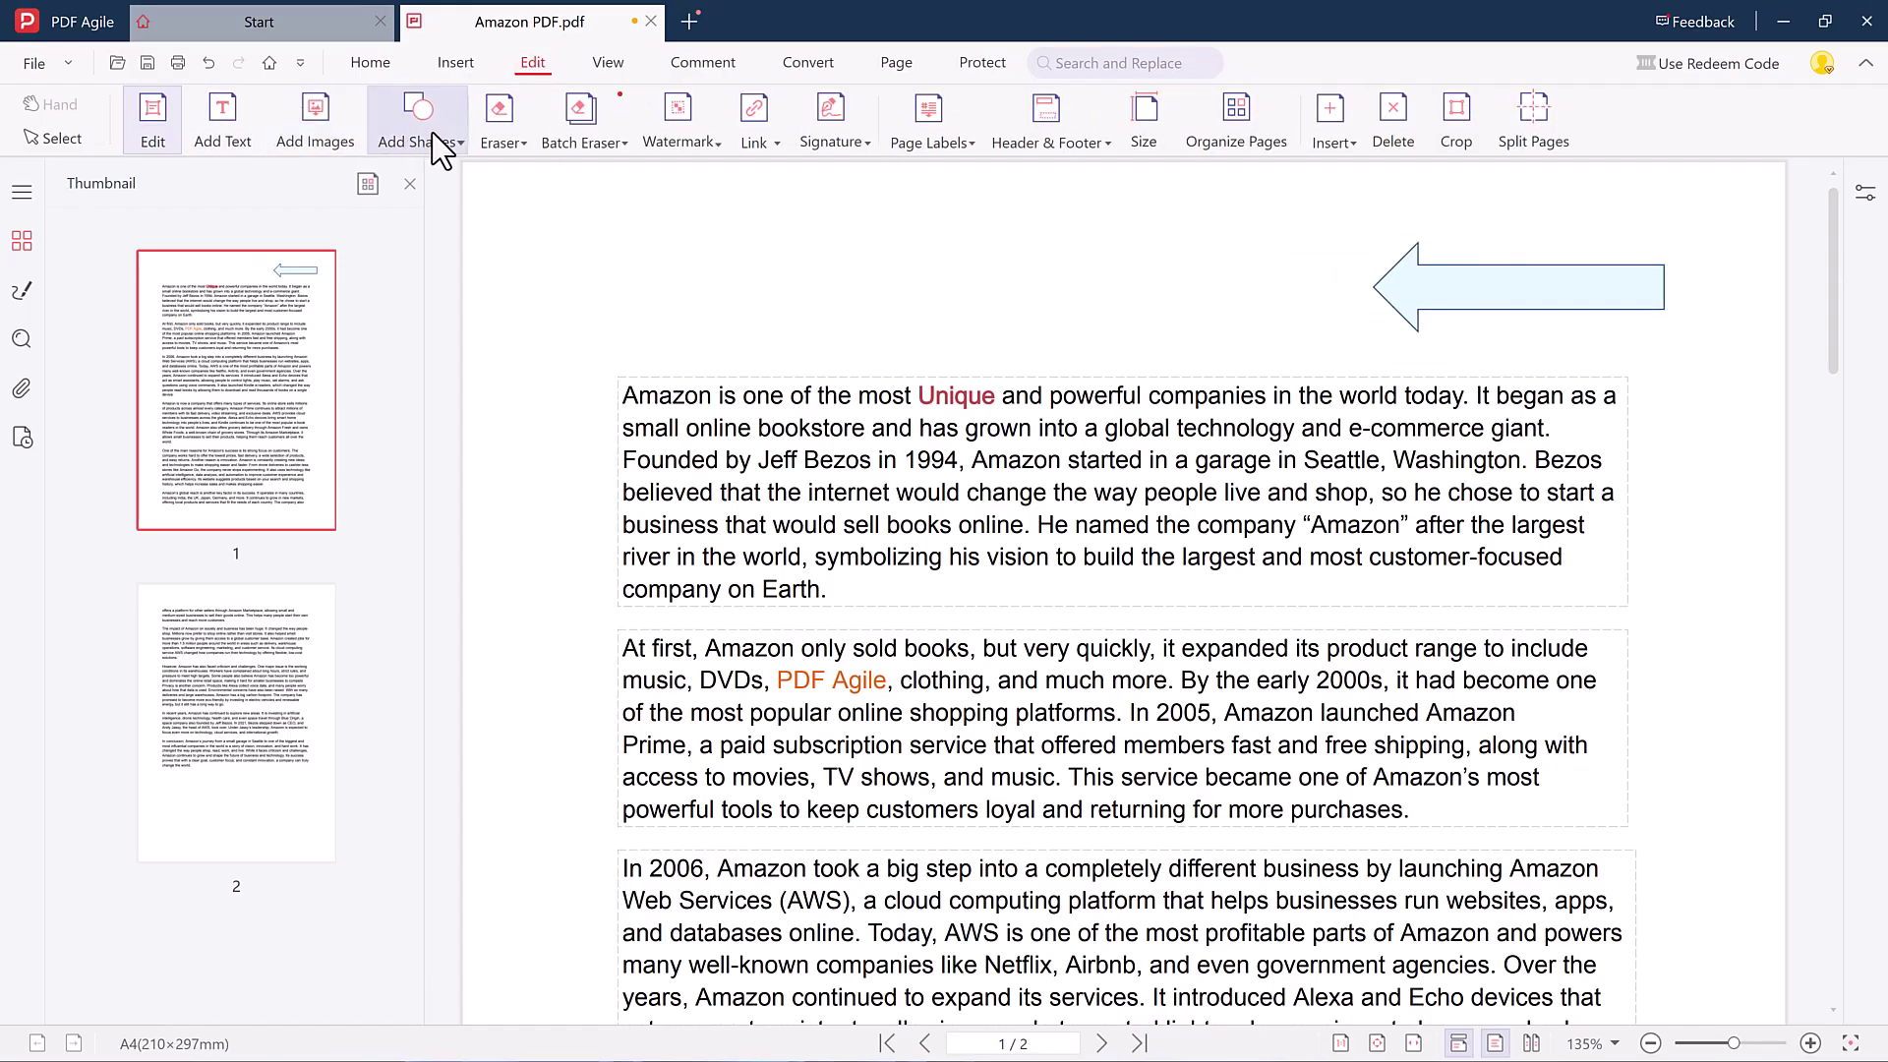
# Step: Apply the recommended Top secret watermark diagonally across the page
pyautogui.click(677, 148)
pyautogui.click(813, 492)
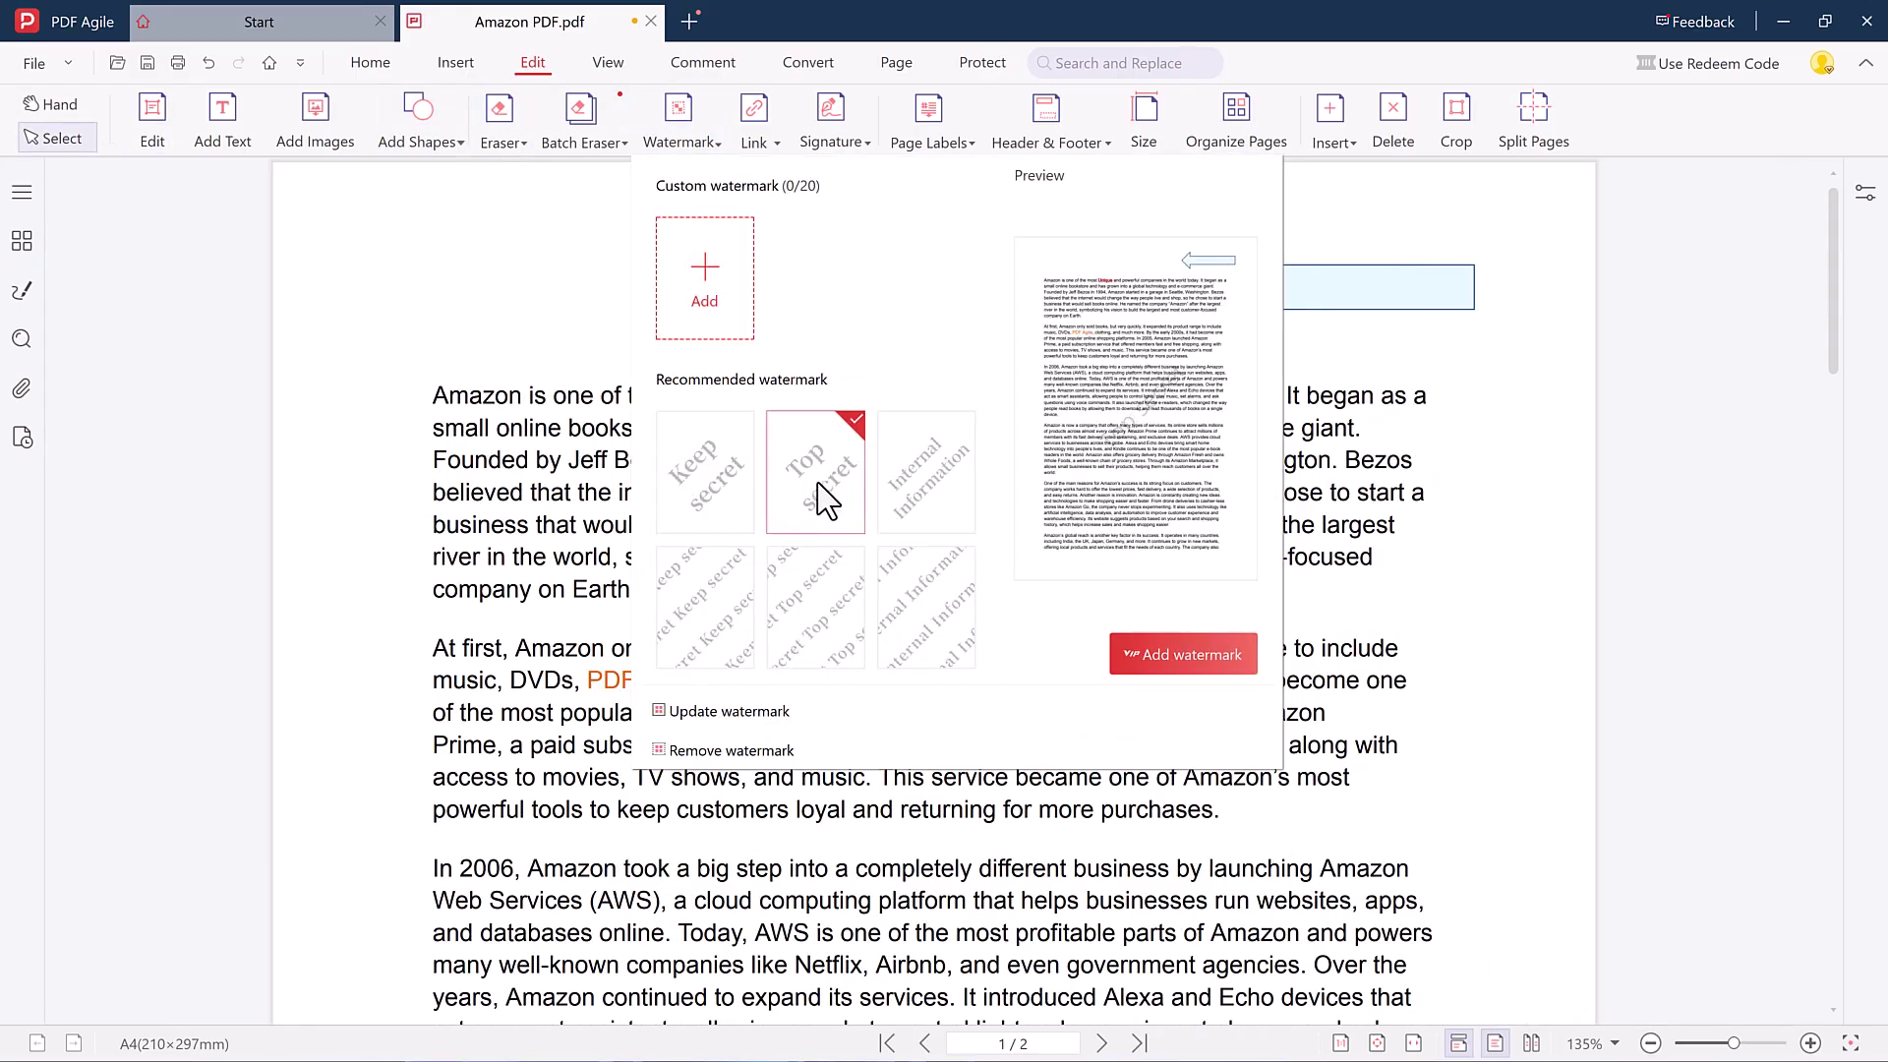
pyautogui.scroll(-4, 1200, 678)
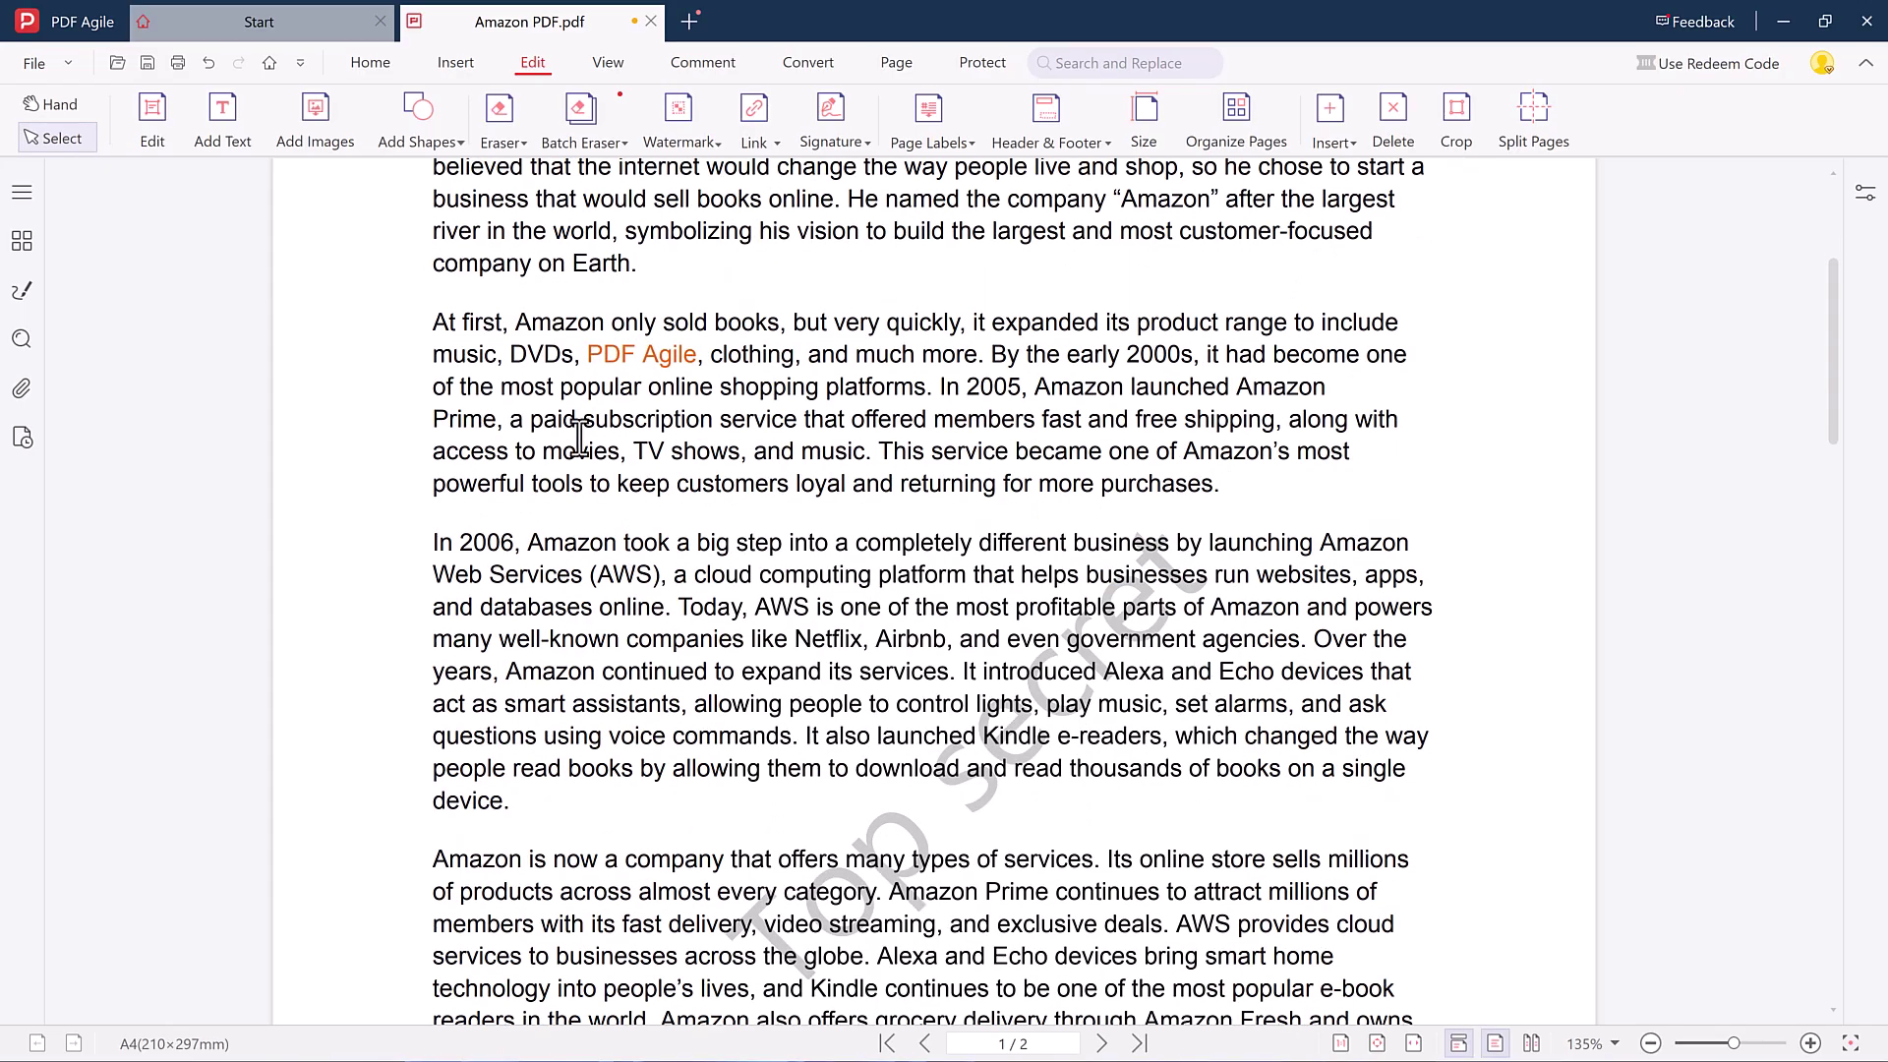
pyautogui.scroll(4, 720, 485)
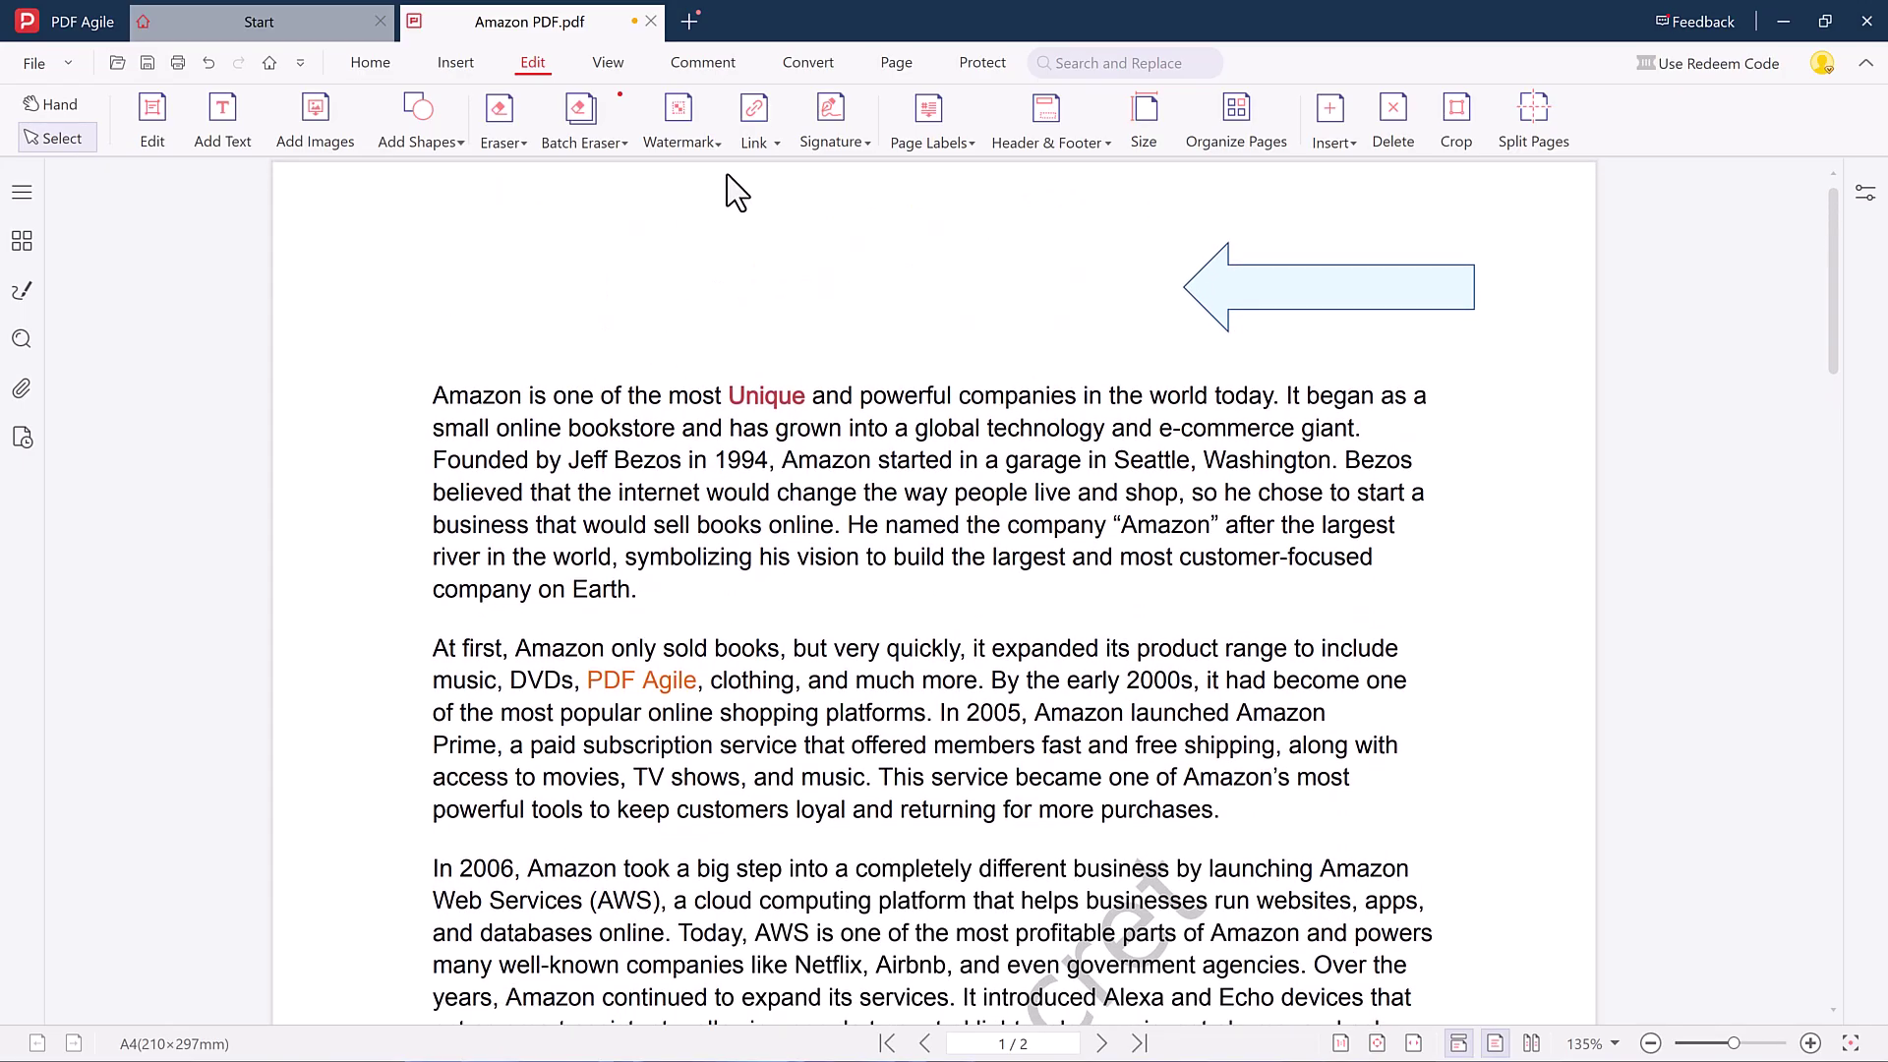
# Step: Create a handwritten signature and insert it into the document
pyautogui.click(831, 116)
pyautogui.click(920, 244)
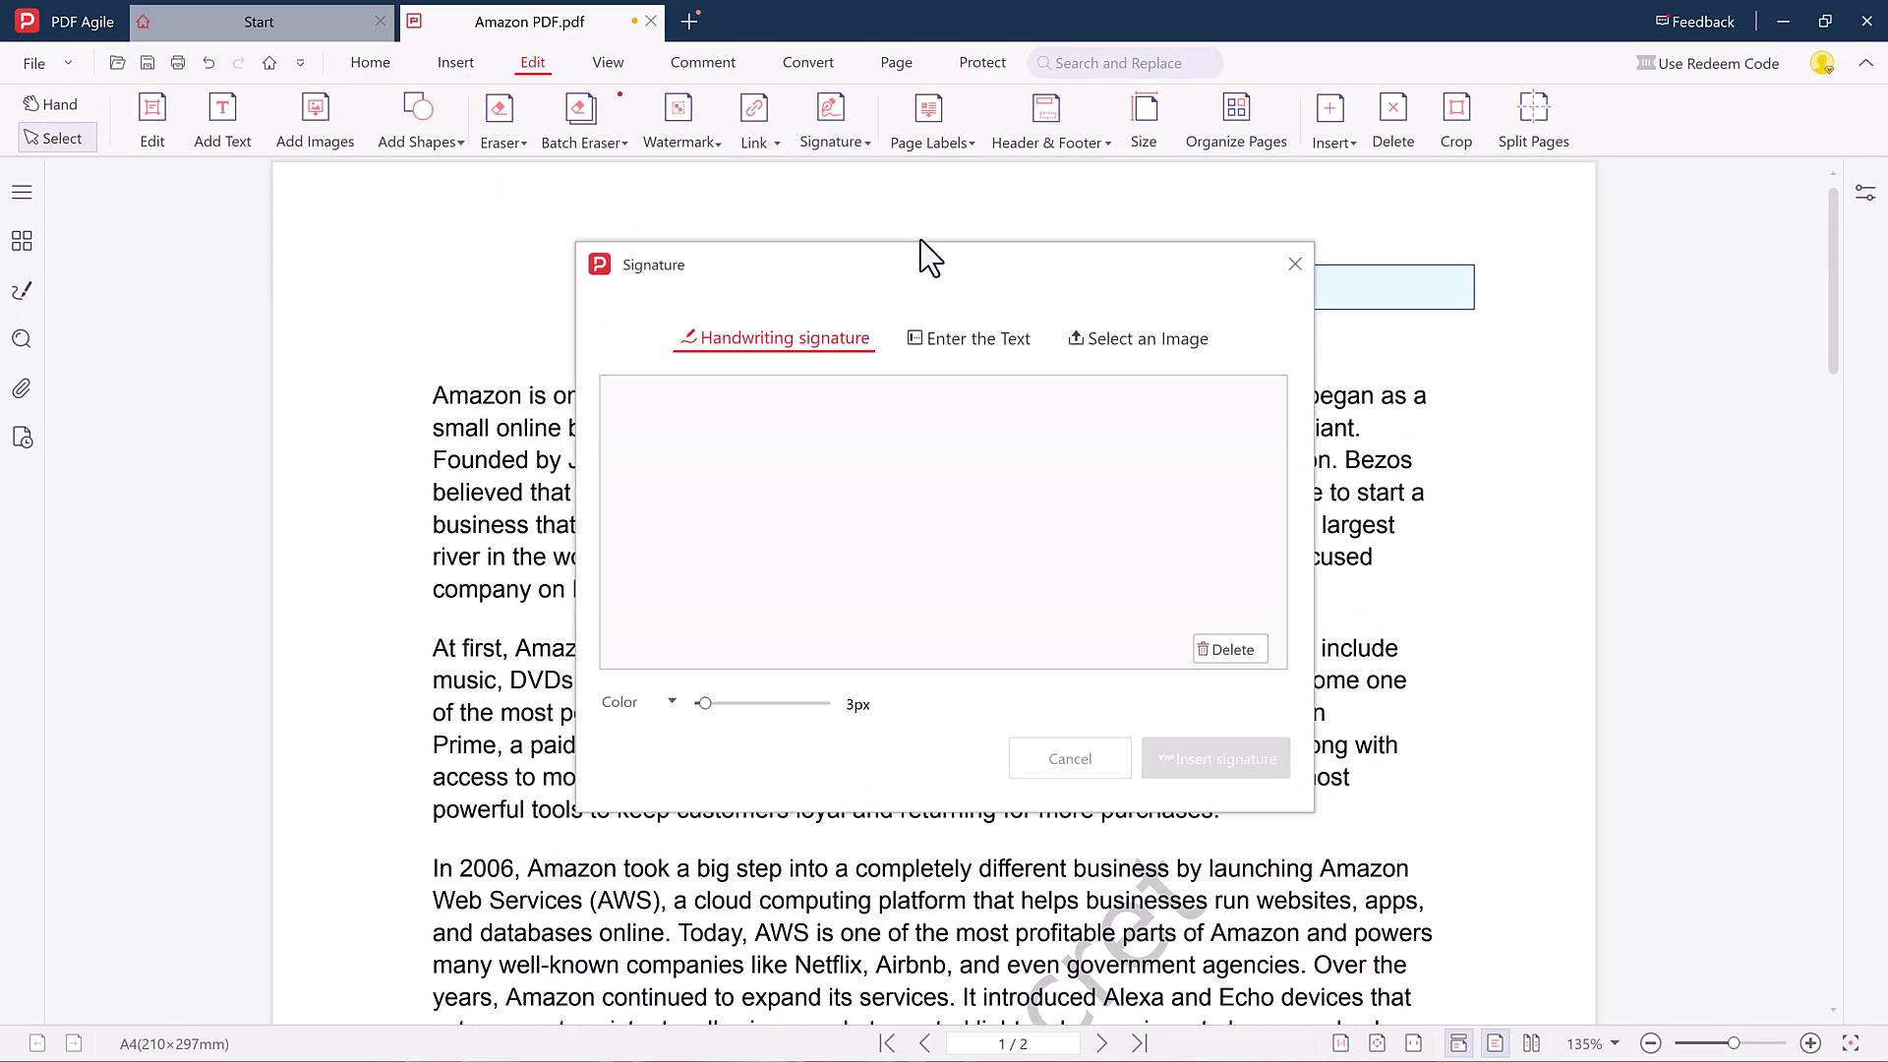
pyautogui.moveTo(904, 436)
pyautogui.mouseDown()
pyautogui.moveTo(988, 529)
pyautogui.moveTo(1022, 492)
pyautogui.mouseUp()
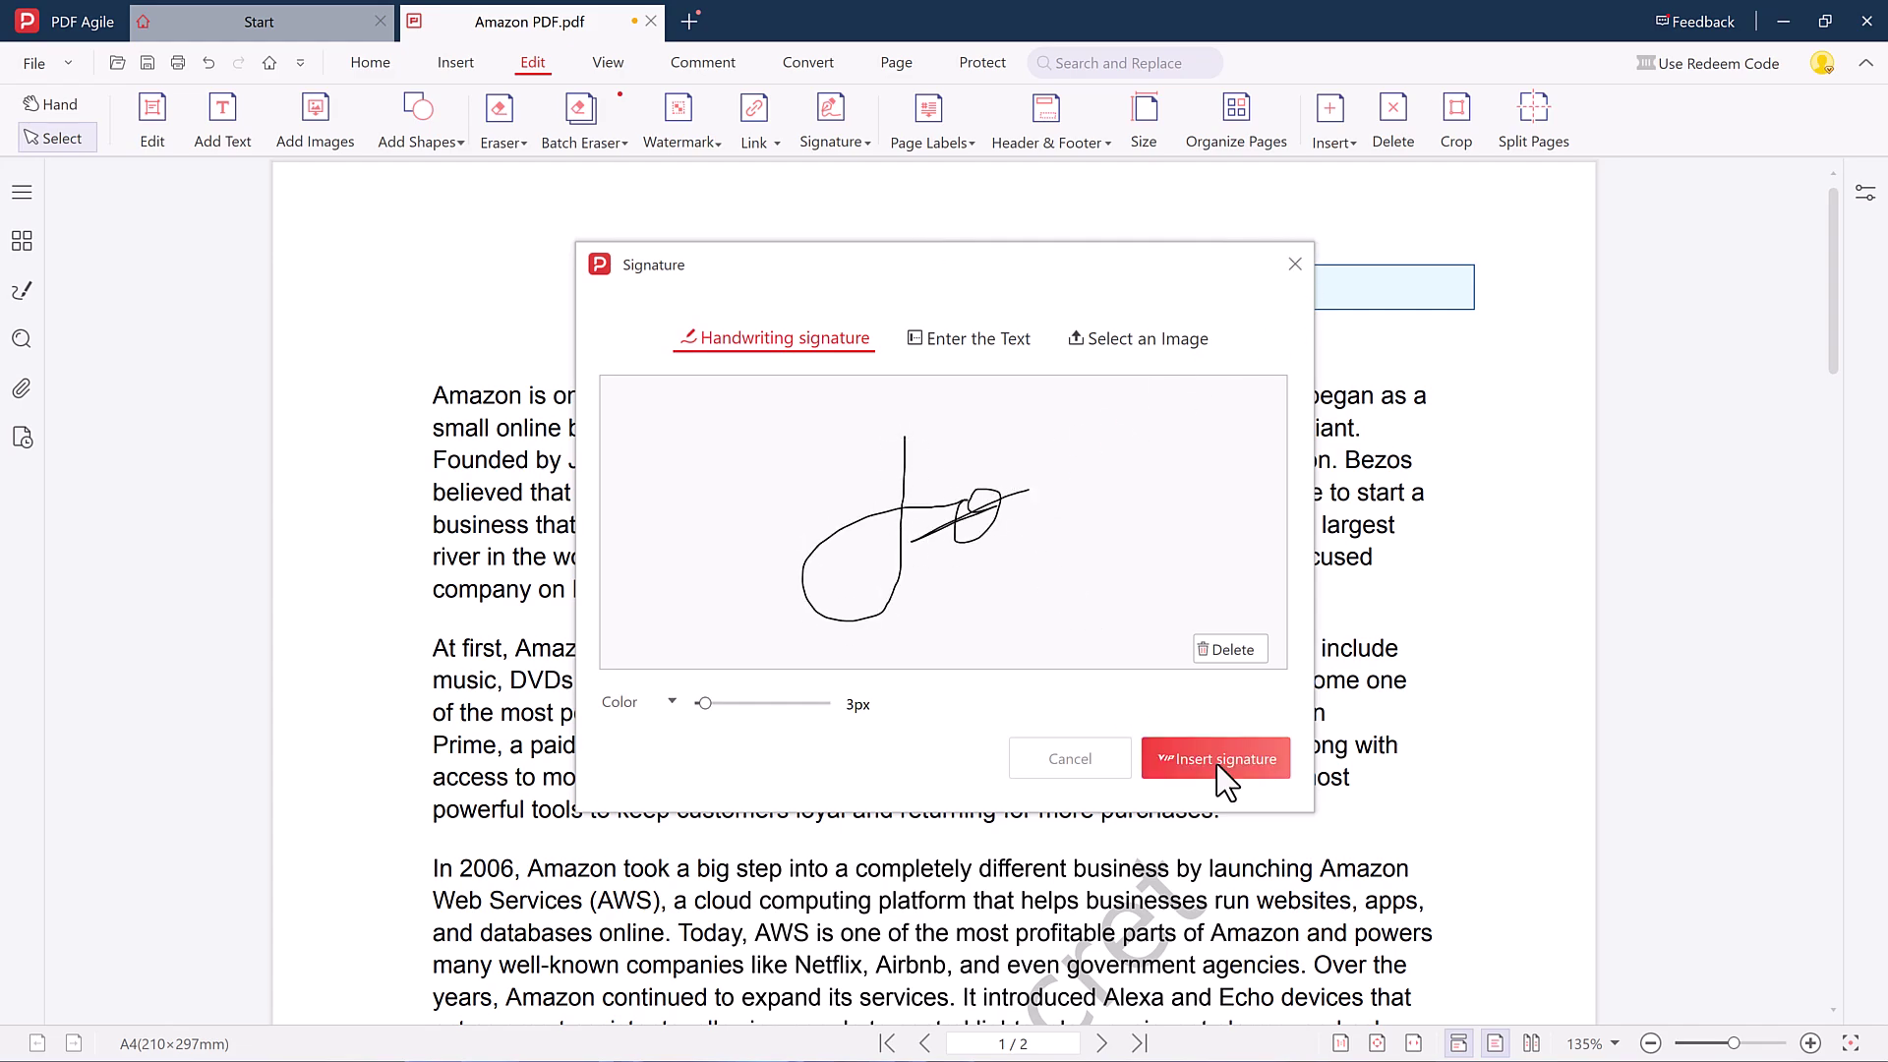
pyautogui.click(1219, 758)
pyautogui.scroll(-2, 1449, 715)
# Step: Place the signature, enlarge it and move it beside the second paragraph
pyautogui.click(1506, 676)
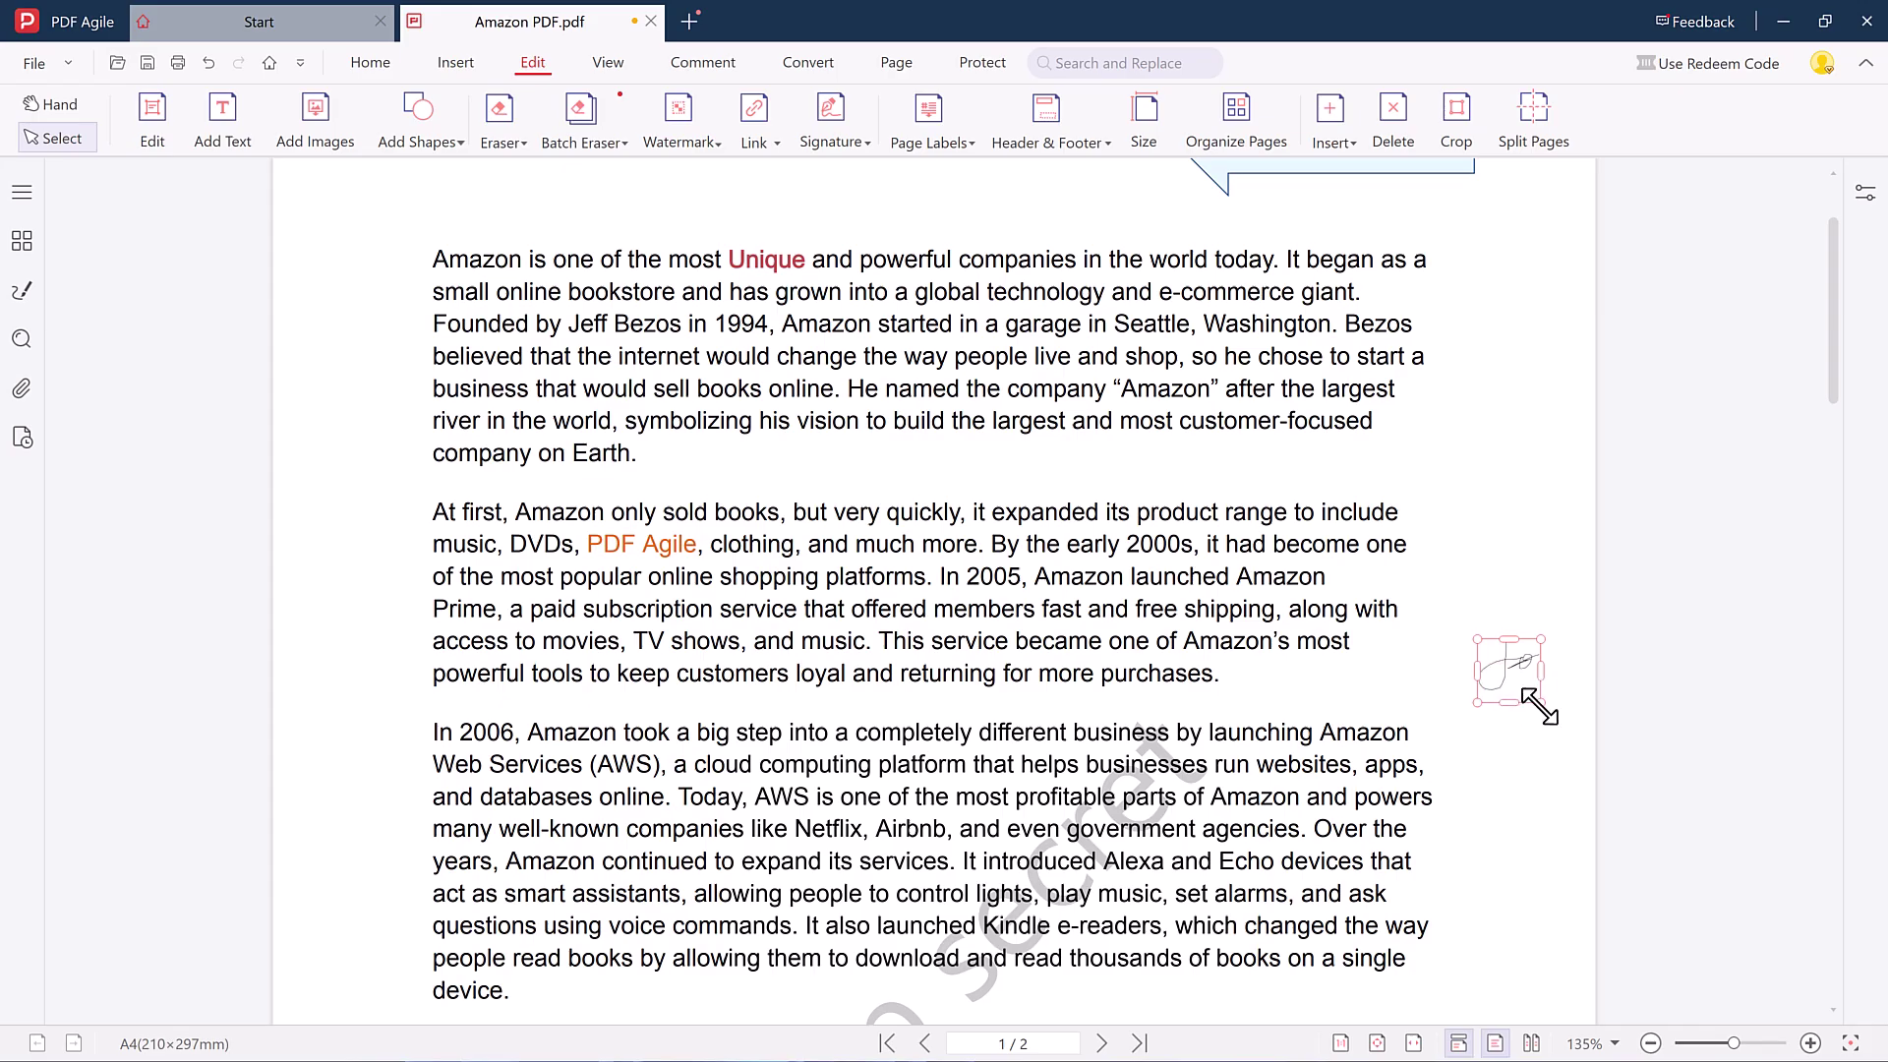
pyautogui.moveTo(1567, 737); pyautogui.dragTo(1588, 758)
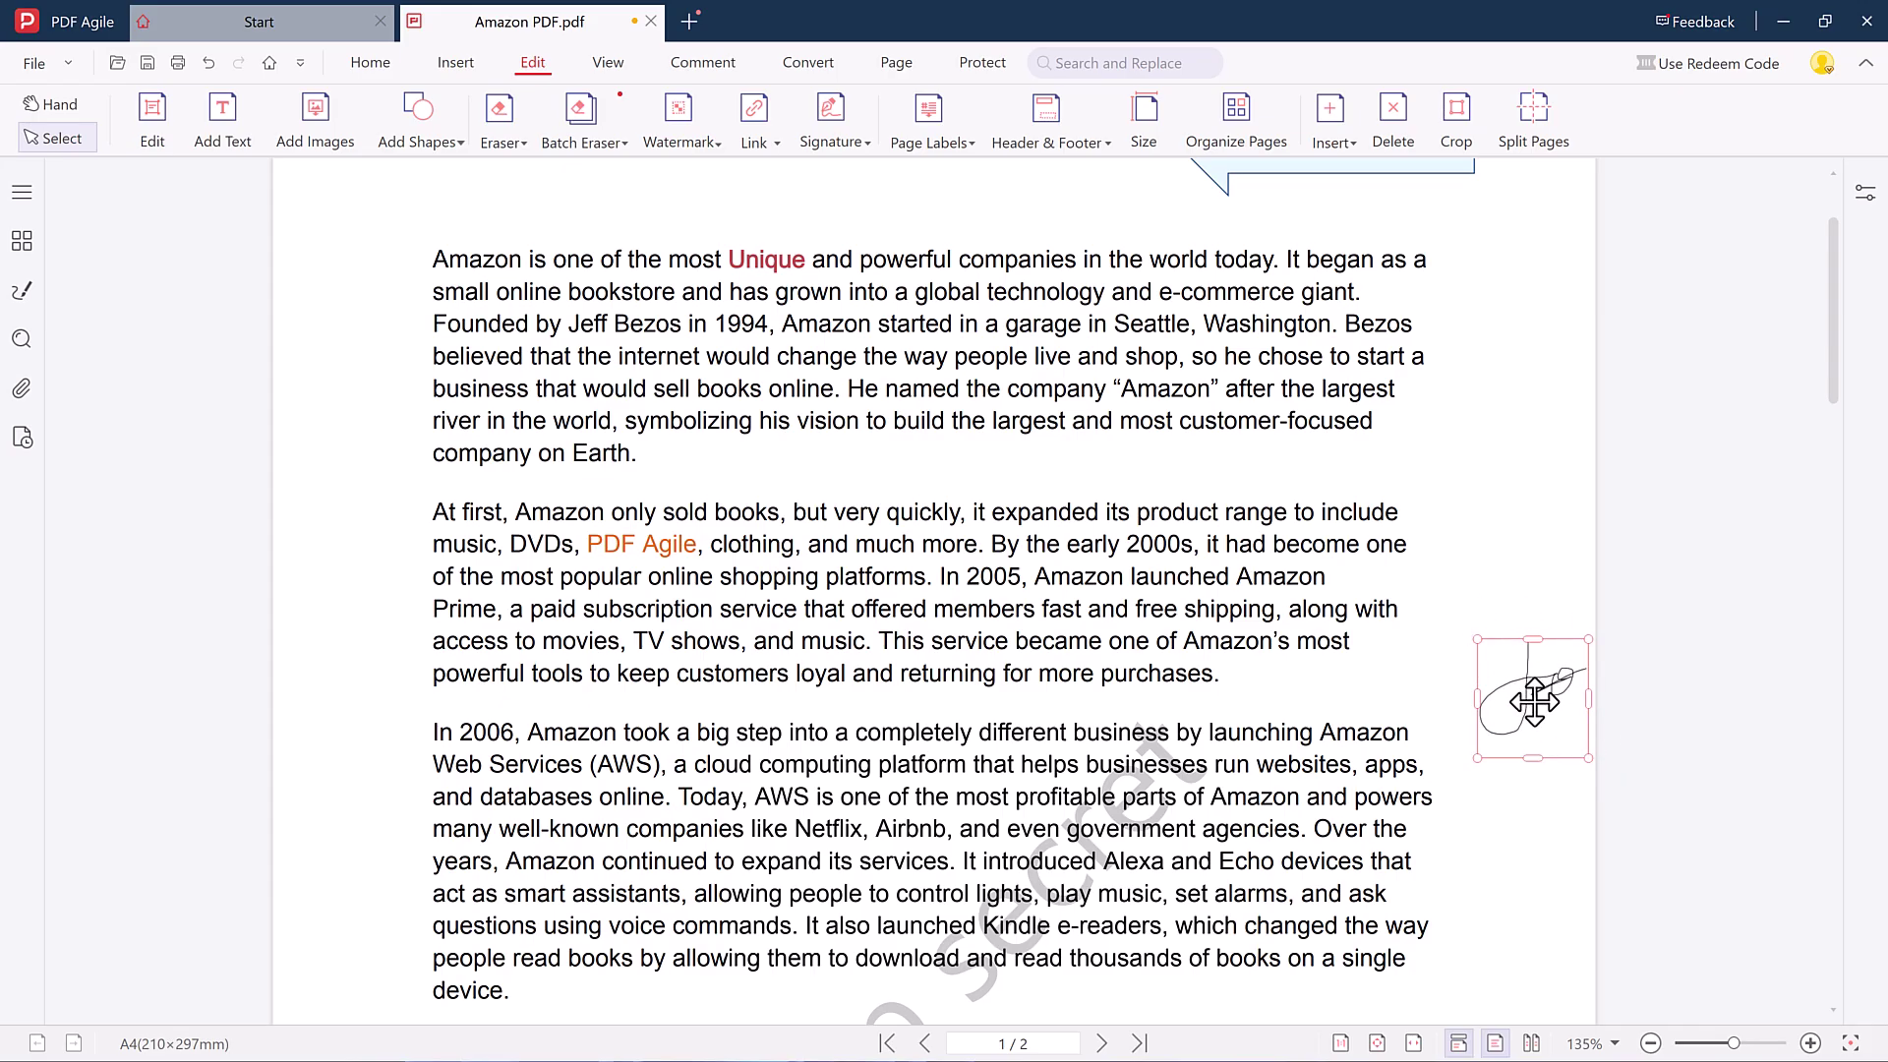
pyautogui.moveTo(1535, 703); pyautogui.dragTo(1464, 656)
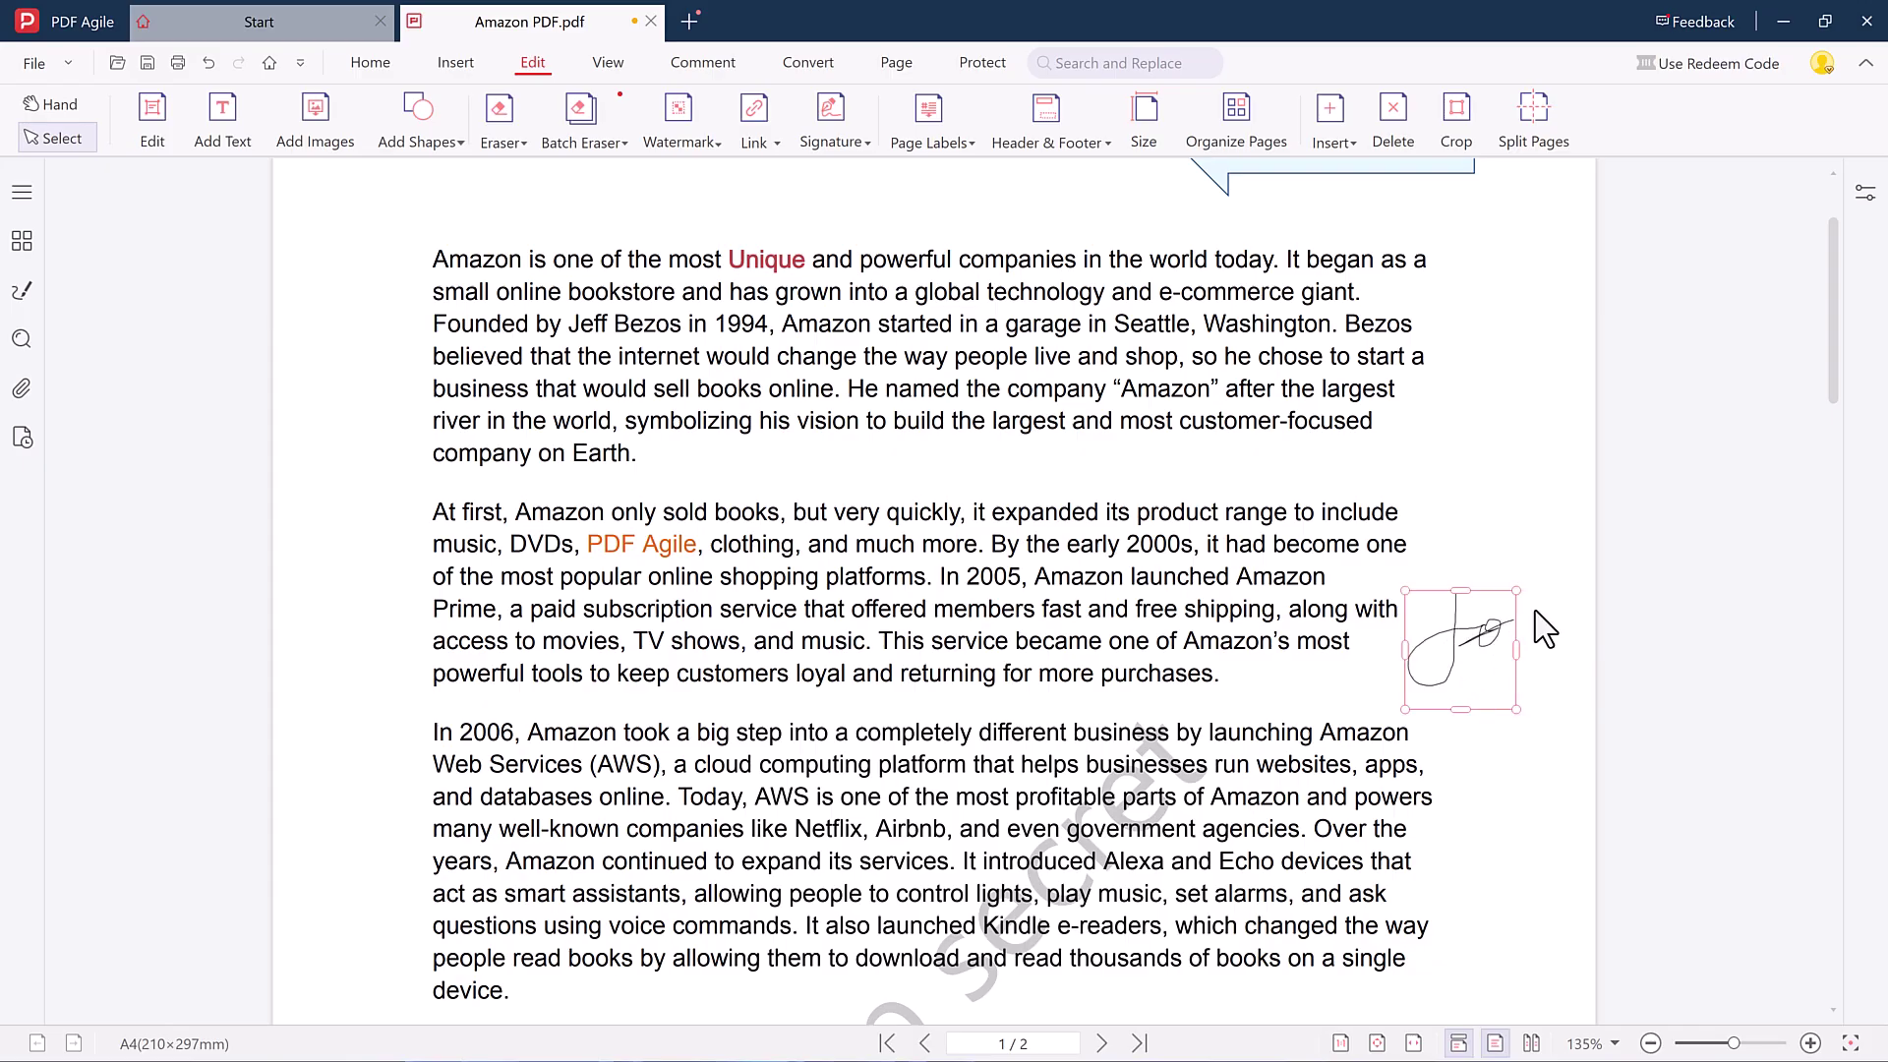
pyautogui.click(1432, 580)
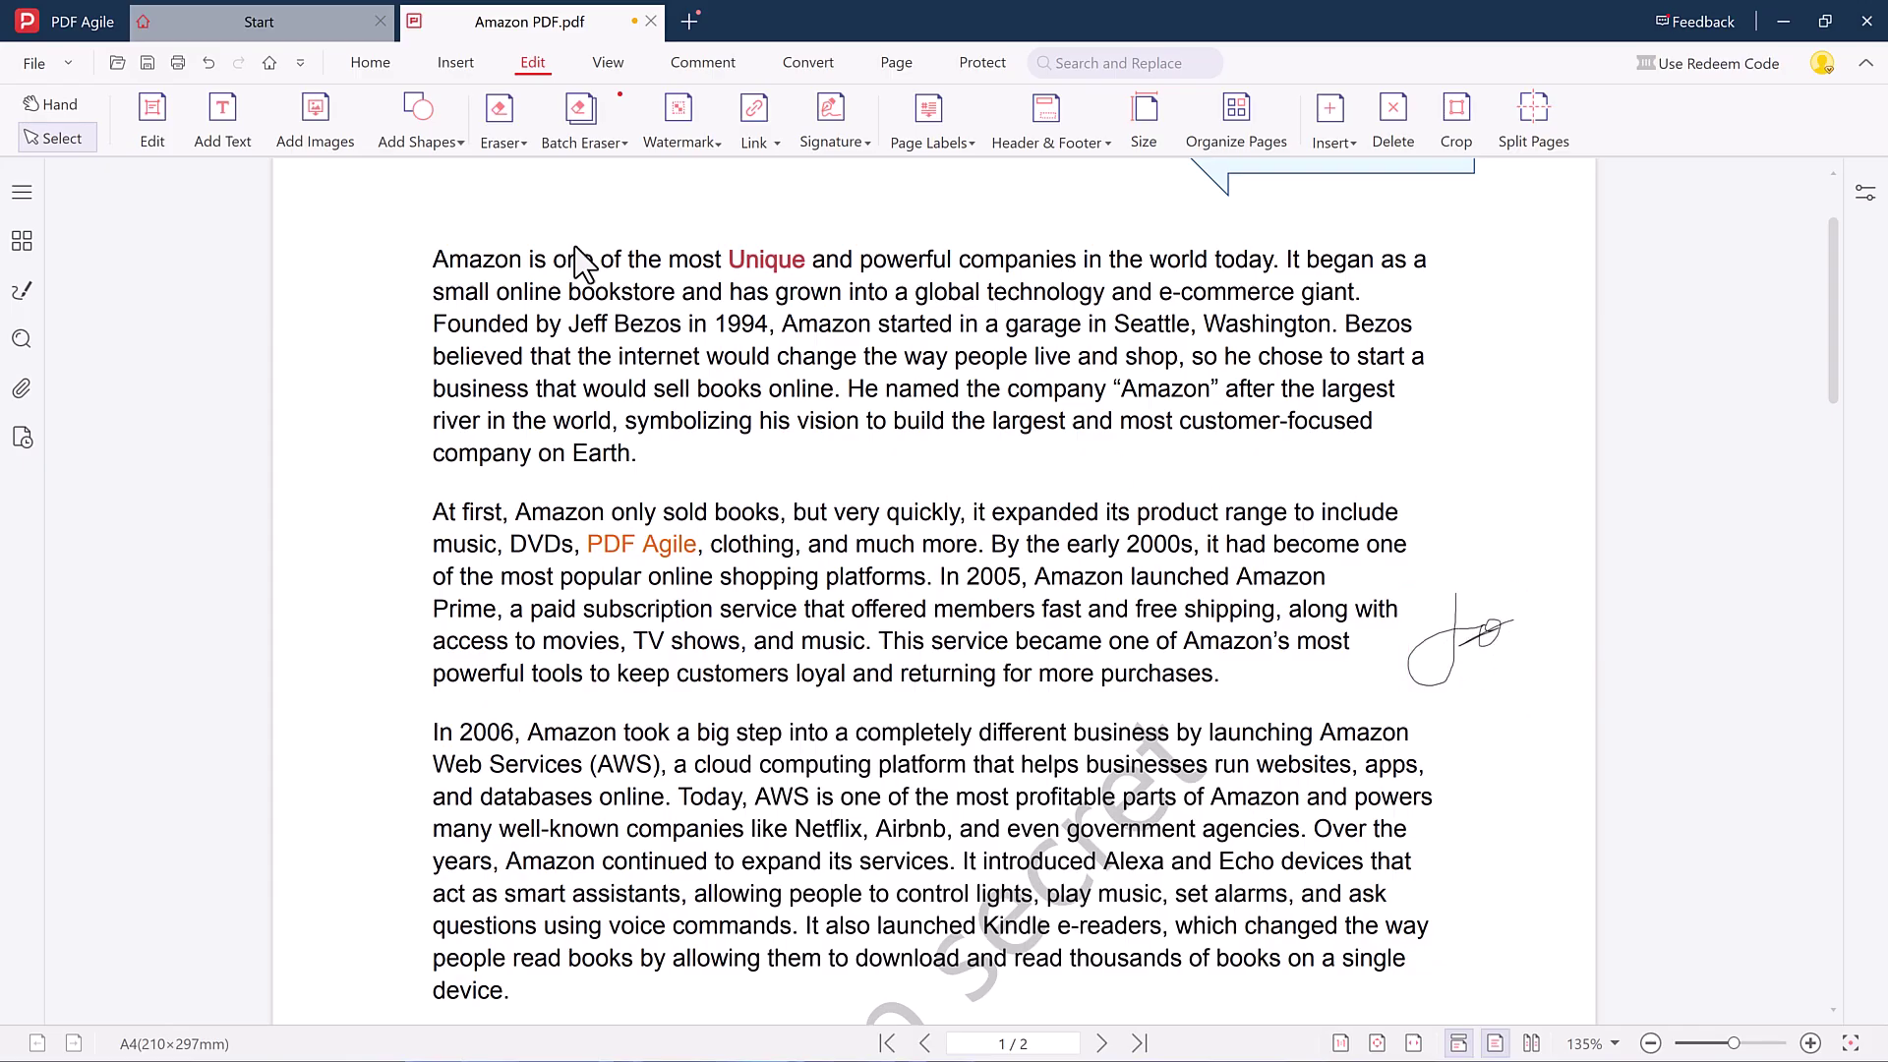
# Step: Preview the document in Read Mode and fullscreen, then leave fullscreen
pyautogui.click(611, 59)
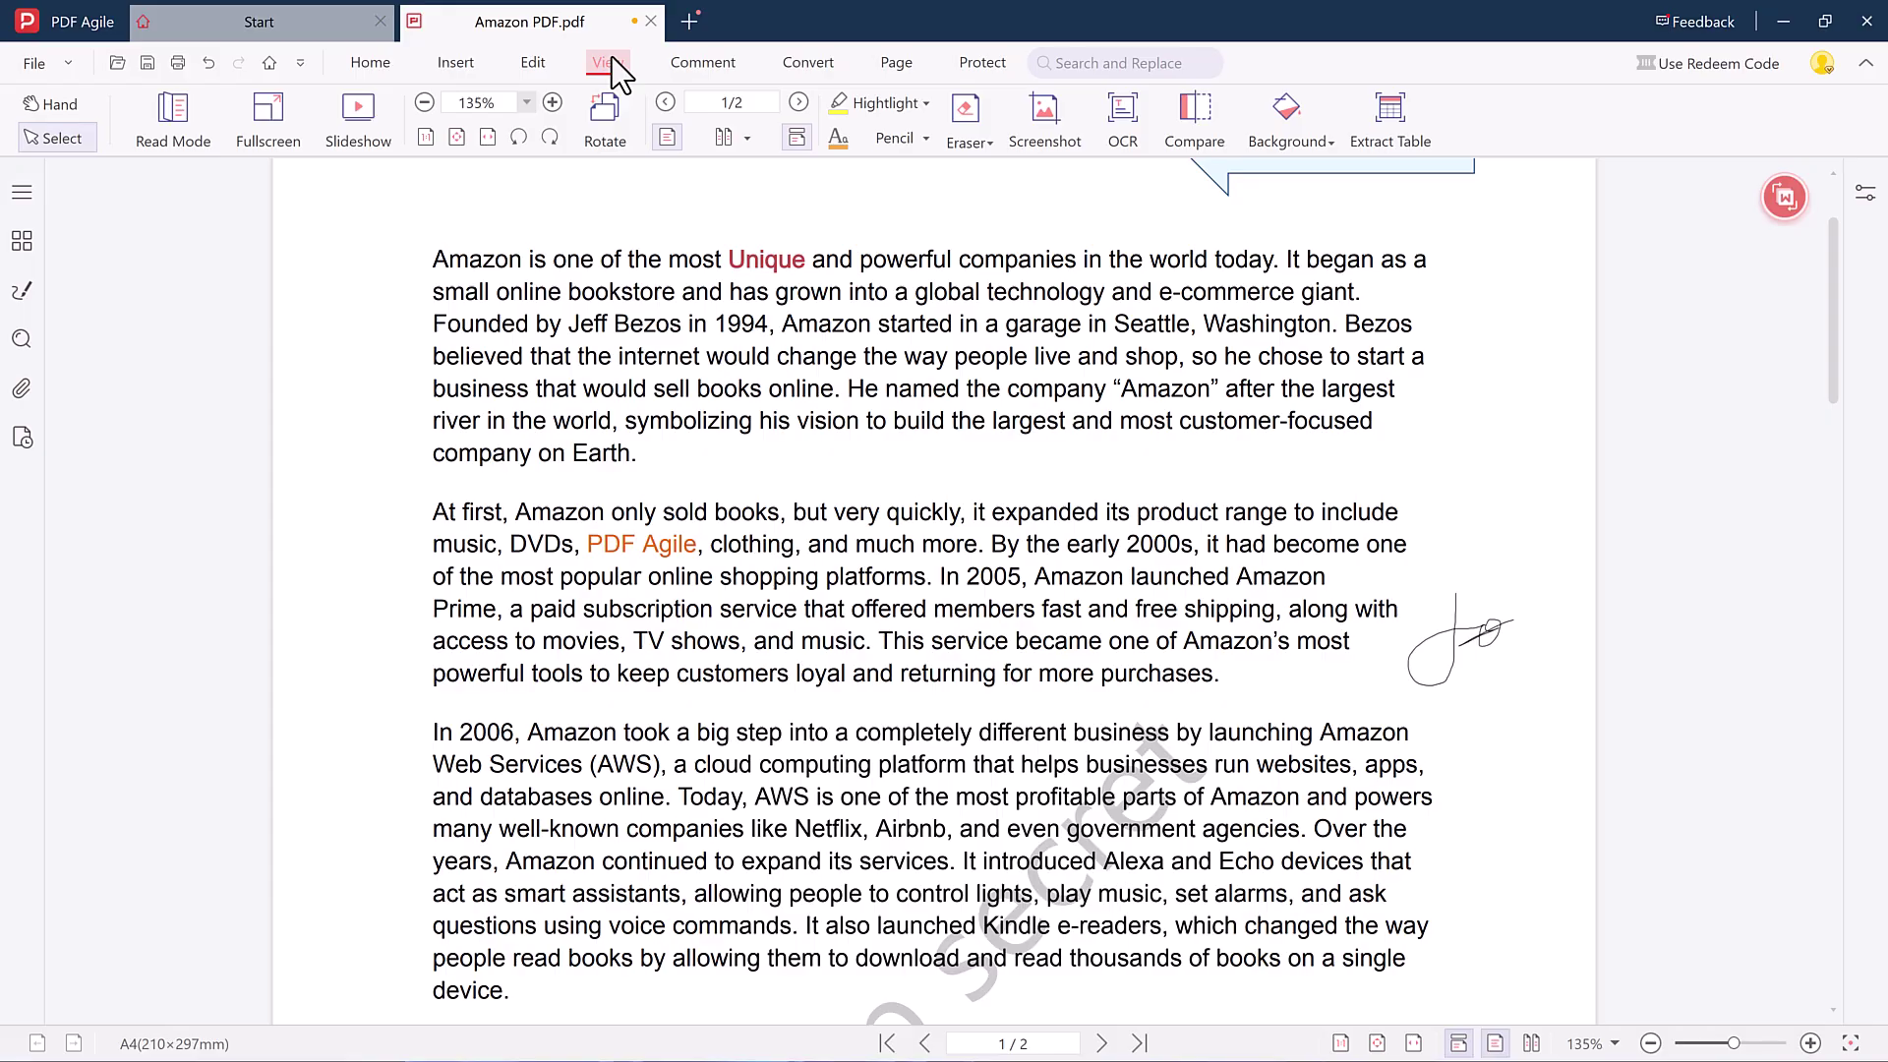
pyautogui.click(188, 148)
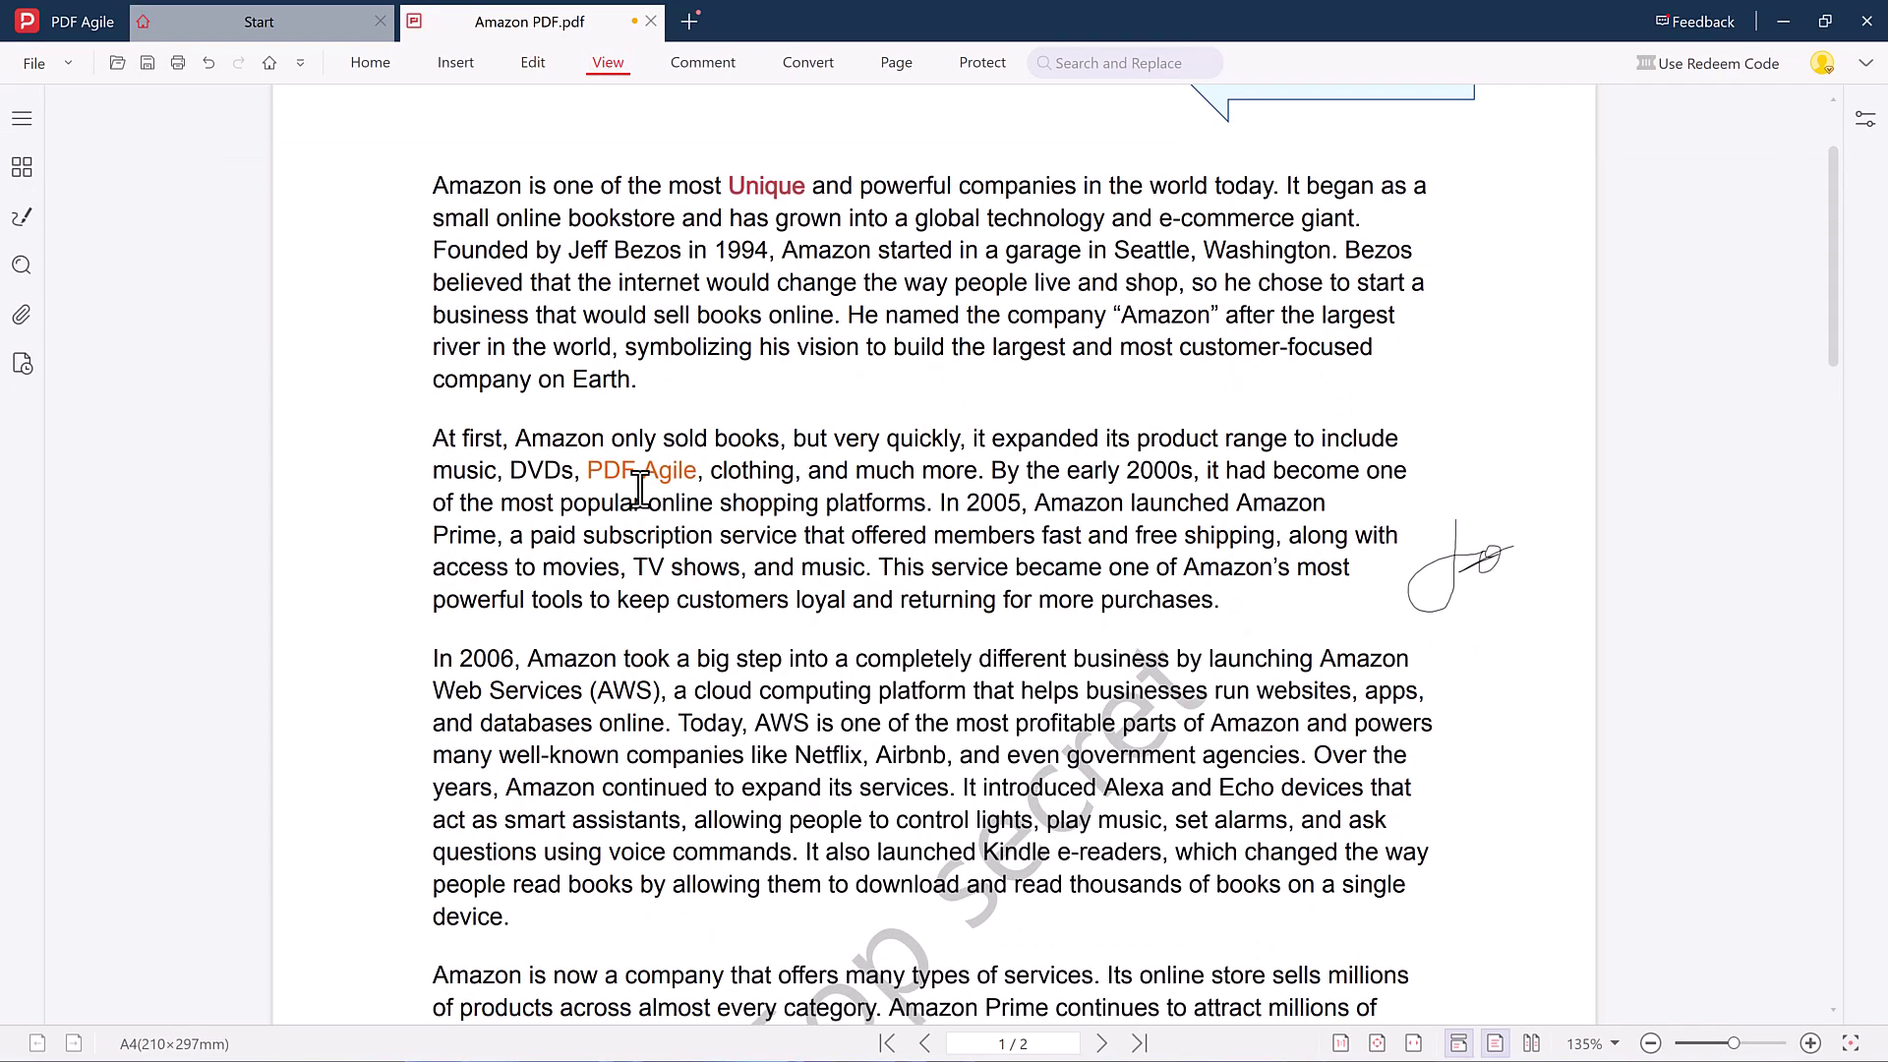
pyautogui.scroll(-2, 638, 491)
pyautogui.scroll(4, 638, 492)
pyautogui.scroll(1, 637, 491)
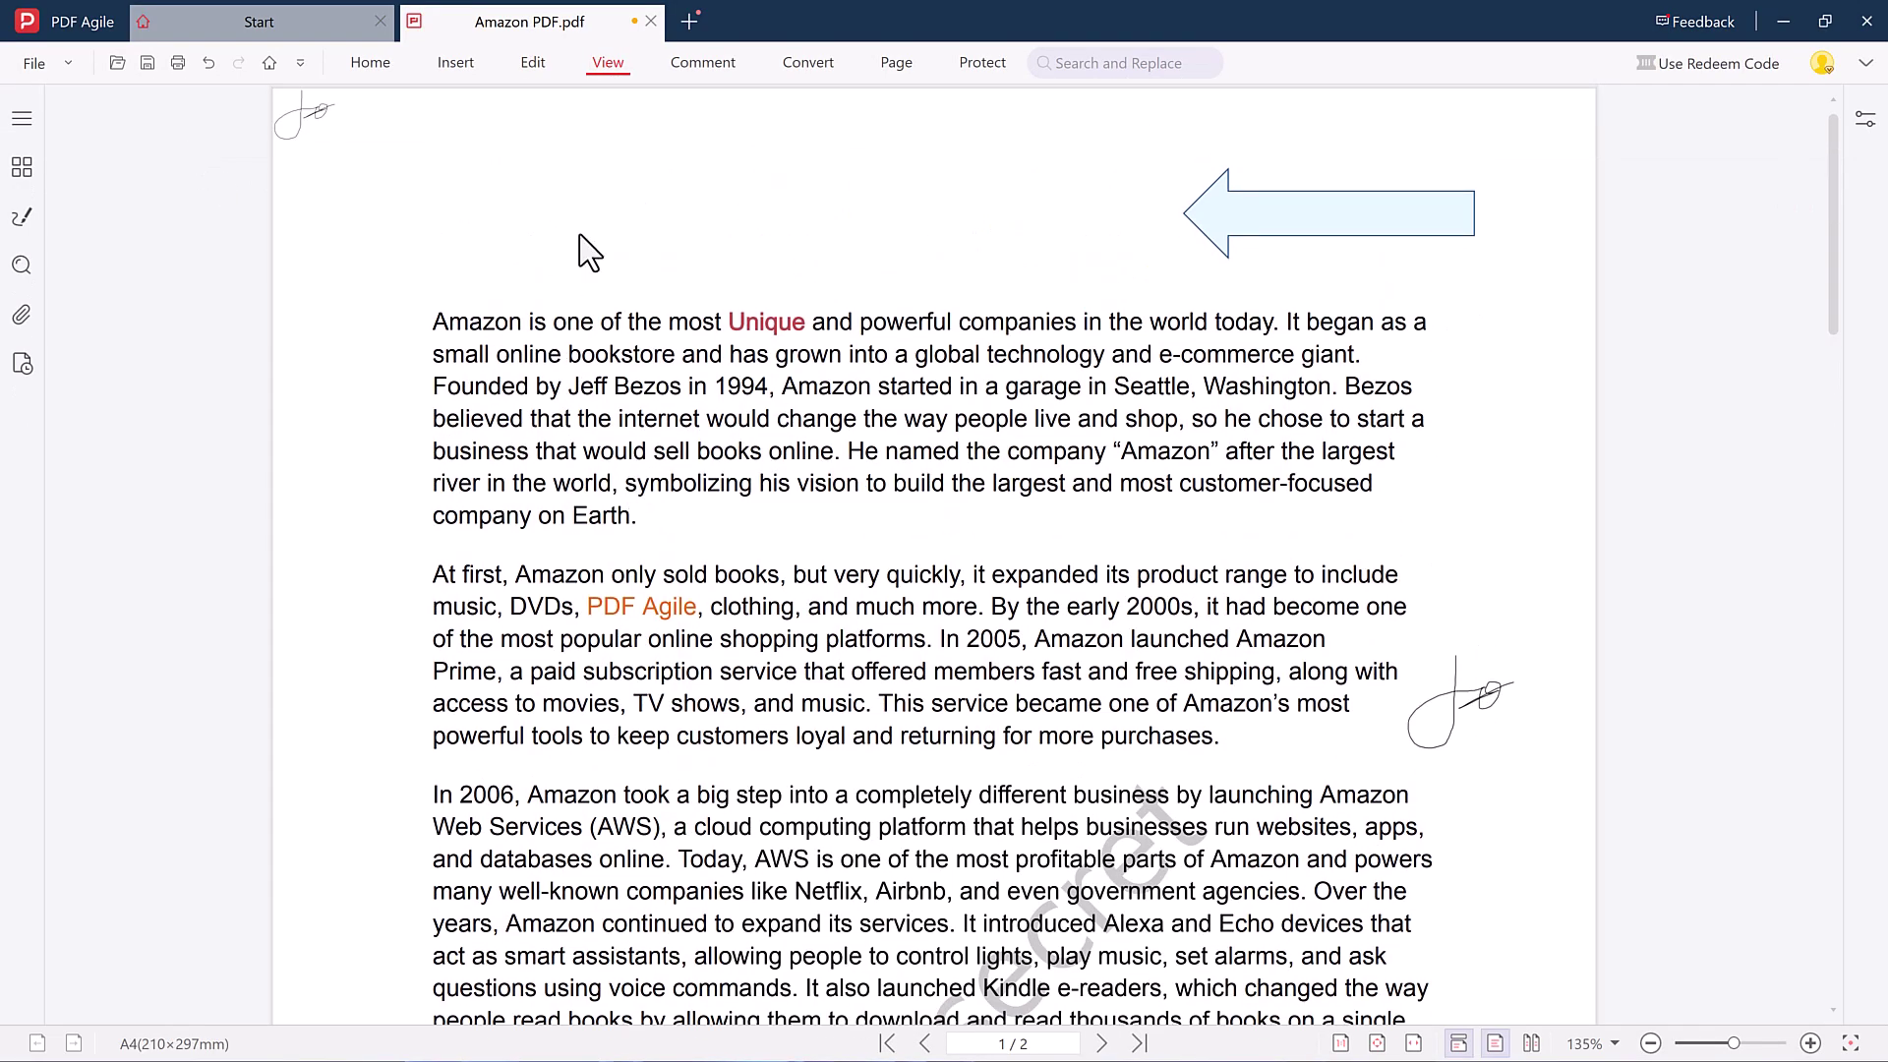
pyautogui.click(268, 125)
pyautogui.scroll(-4, 892, 657)
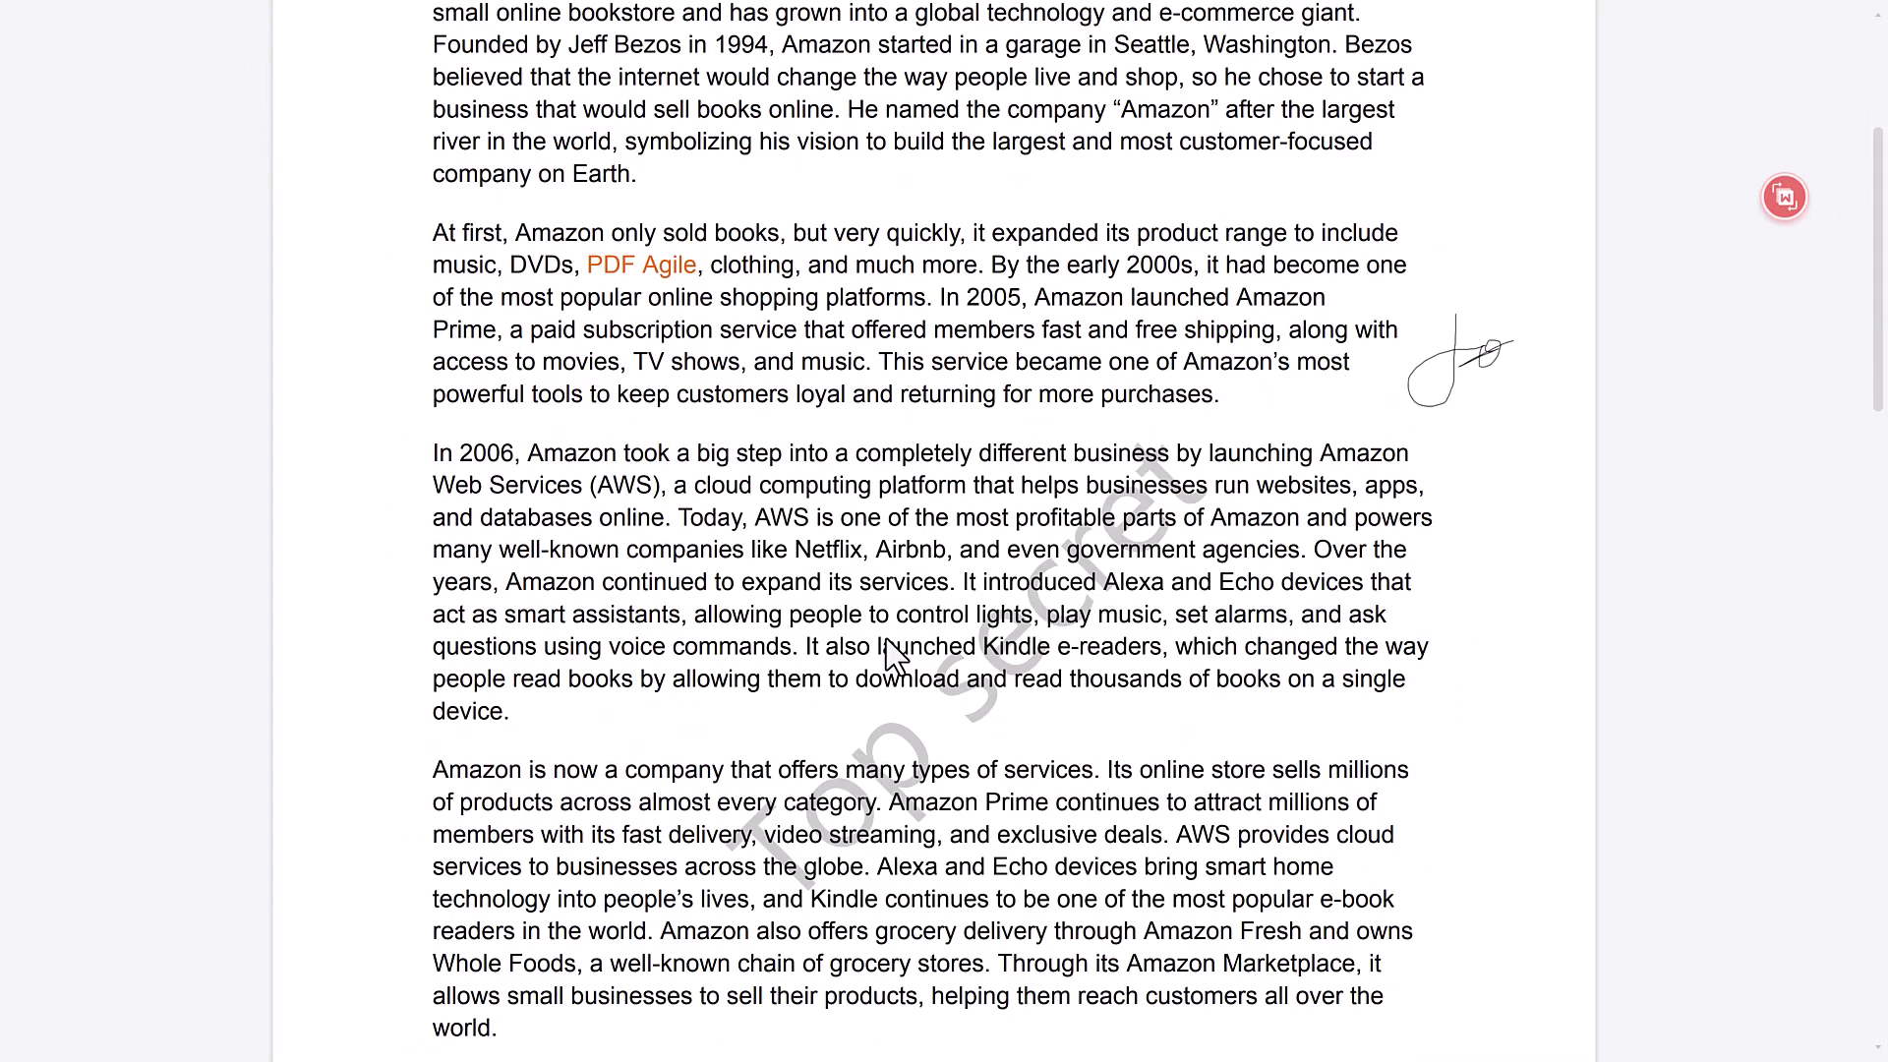
pyautogui.scroll(-5, 838, 602)
pyautogui.press('Escape')
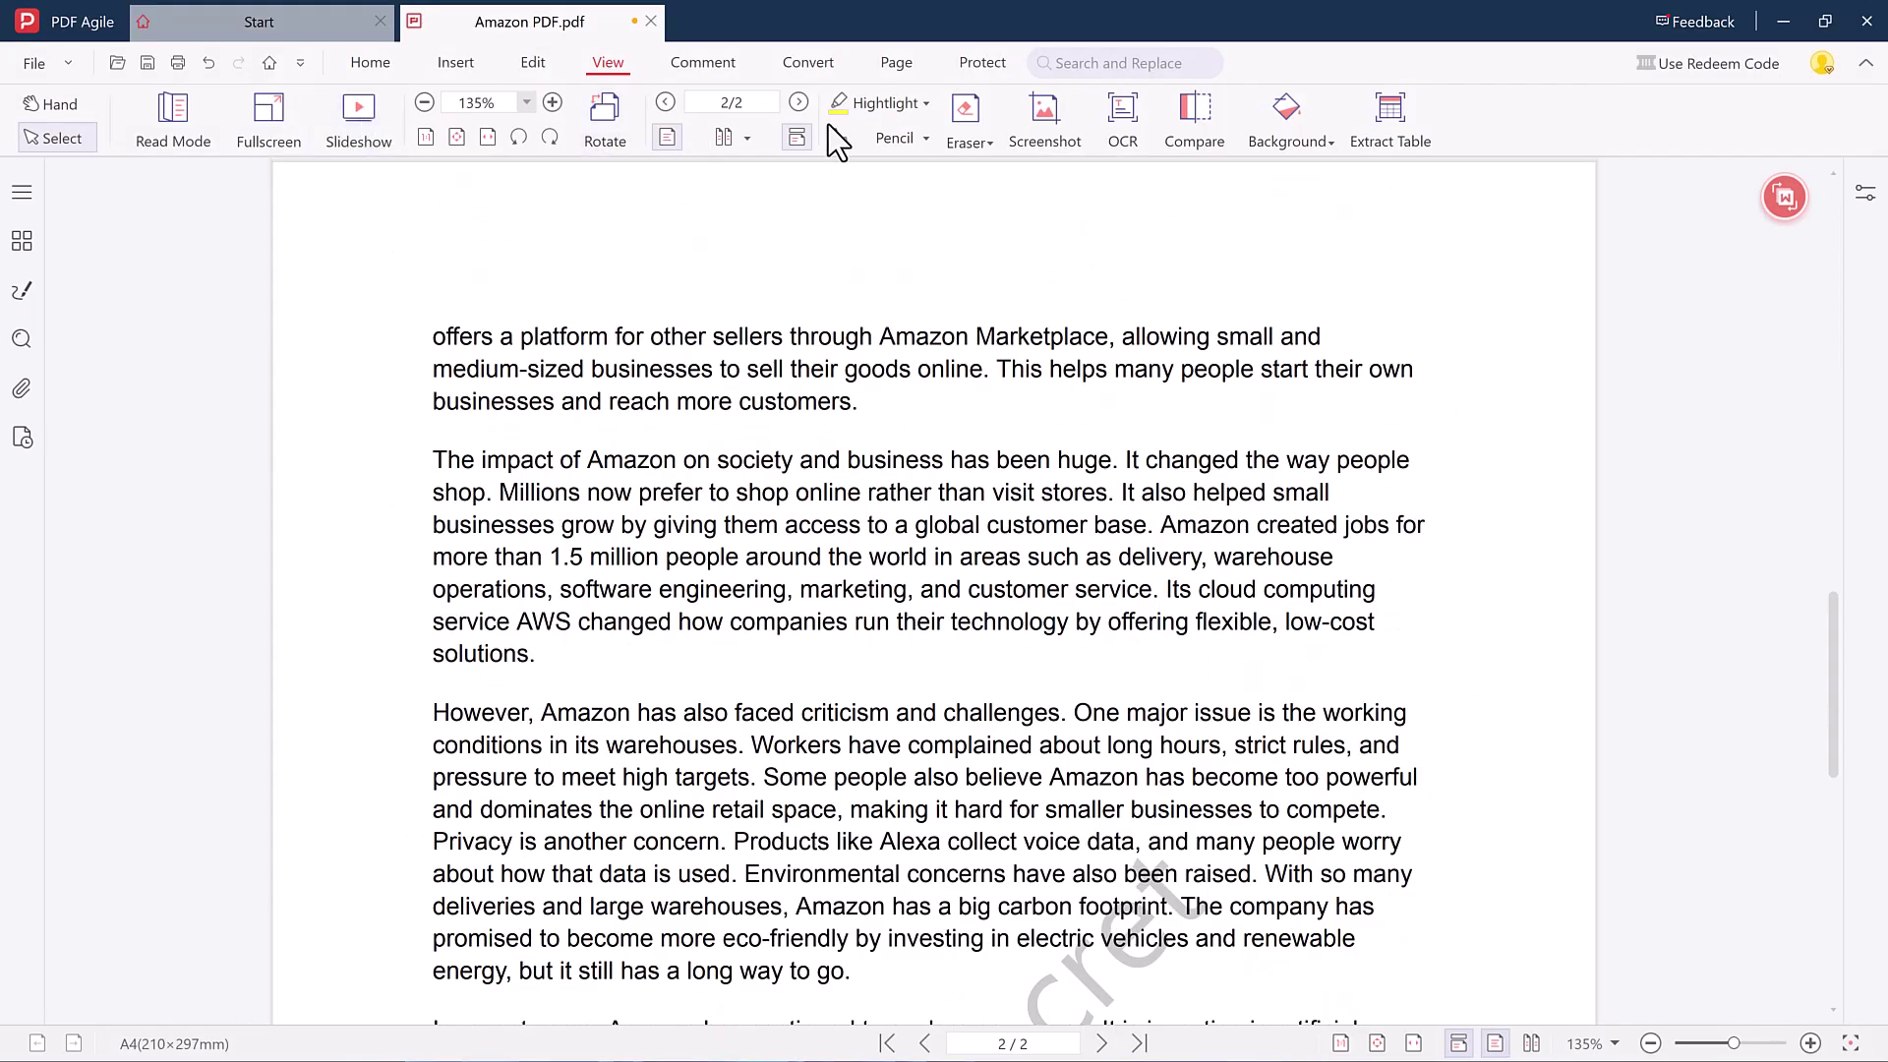
# Step: Highlight the first paragraph in purple and underline the second paragraph's opening sentences
pyautogui.click(703, 63)
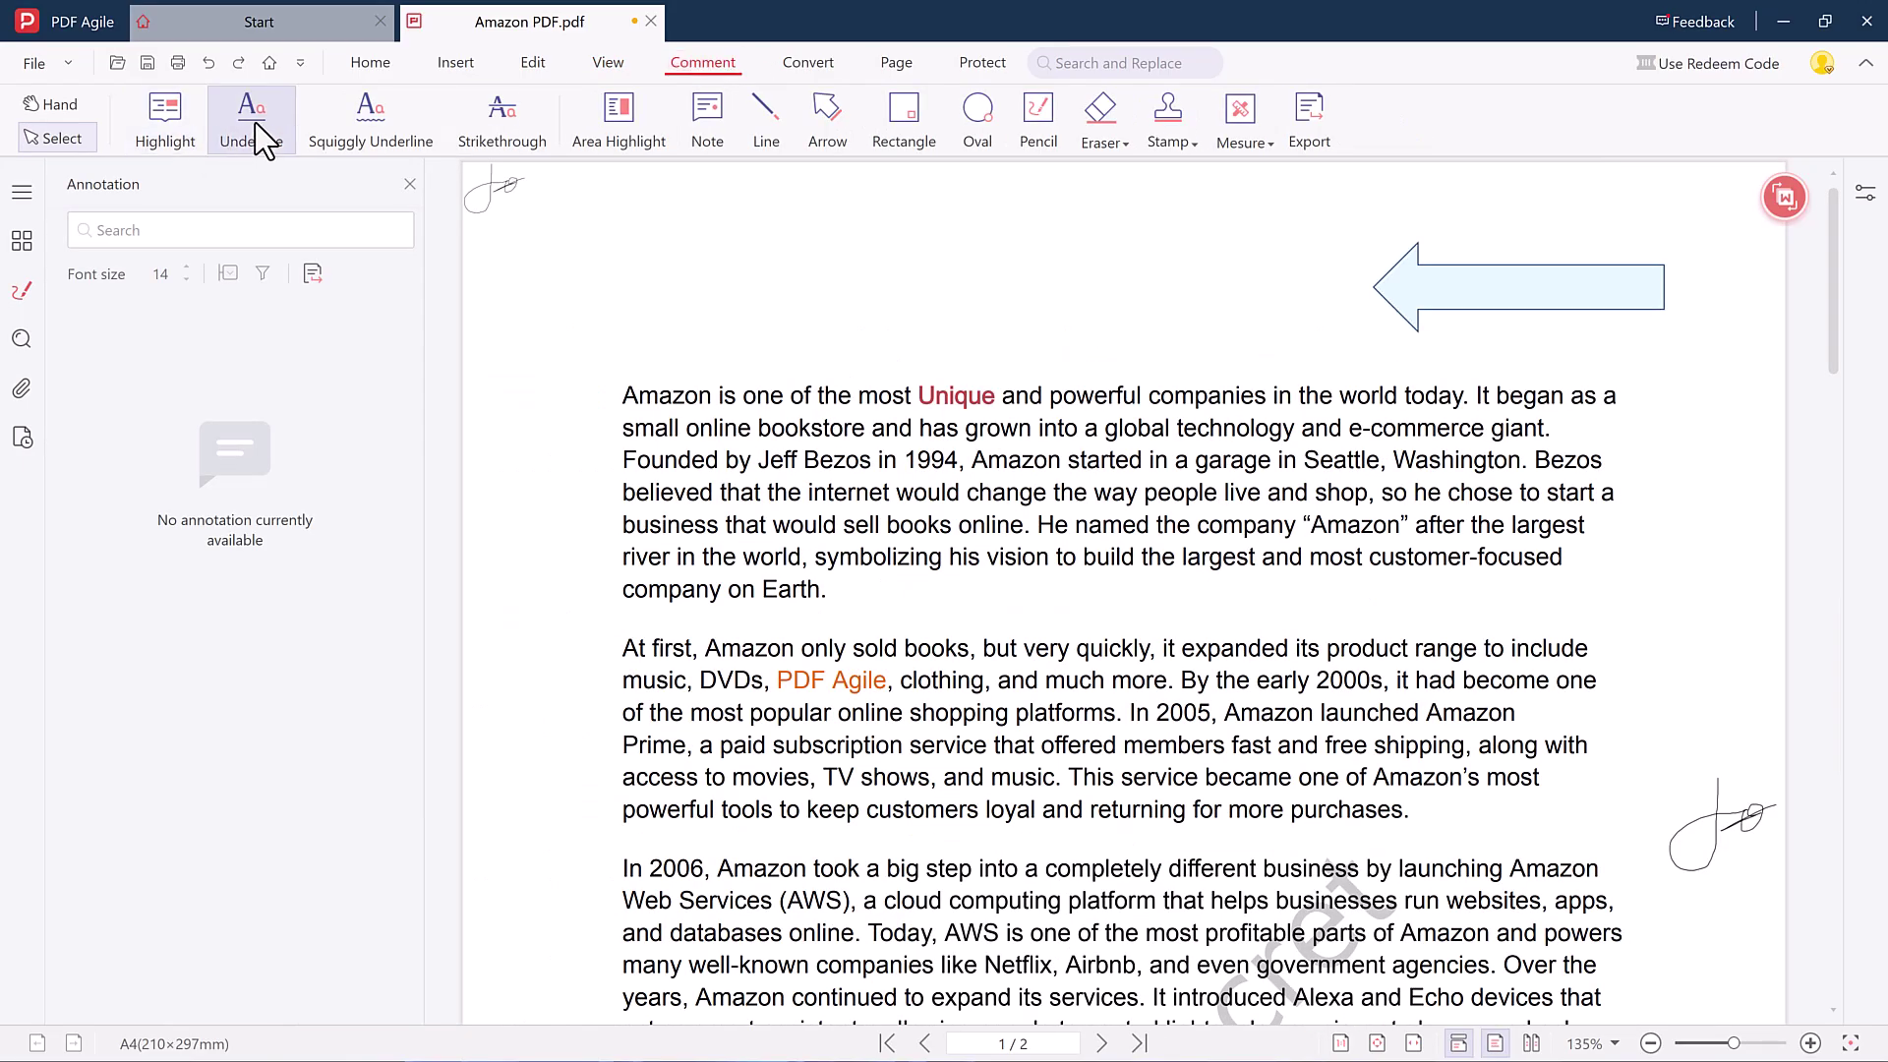
pyautogui.click(188, 122)
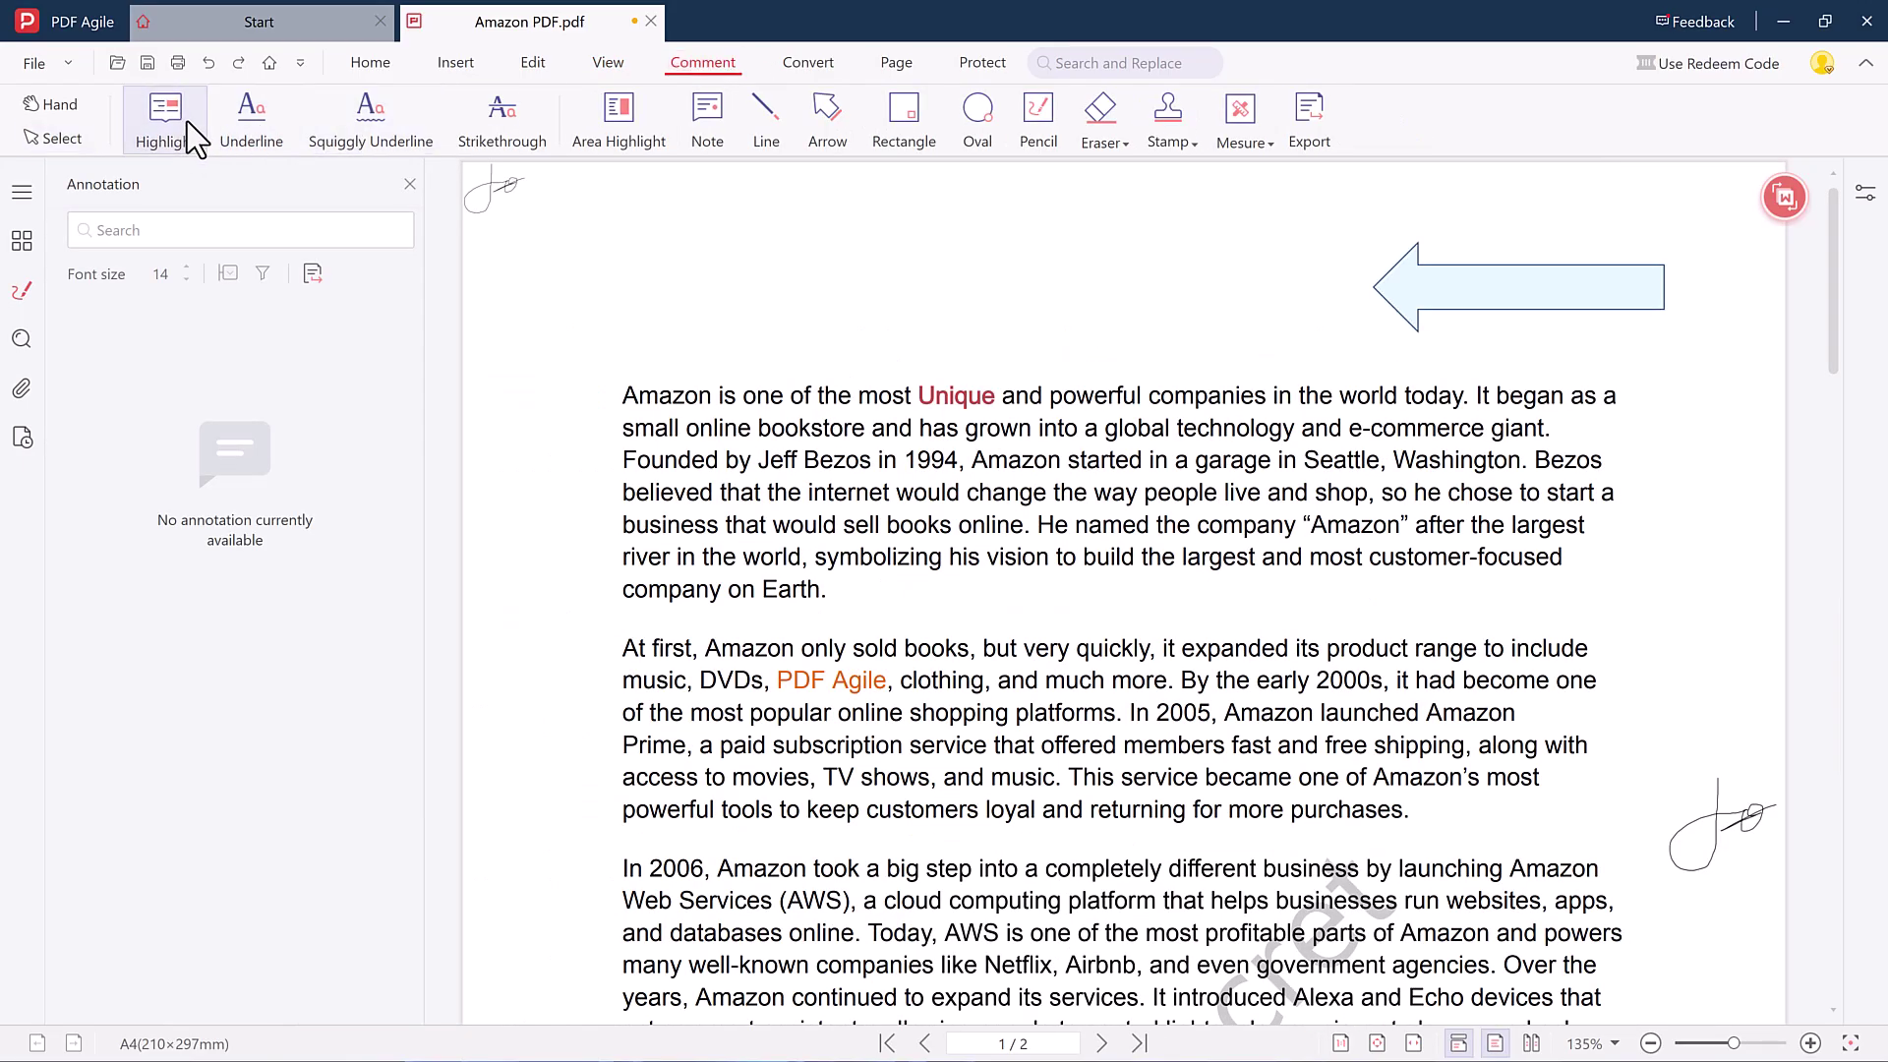
pyautogui.press('Escape')
pyautogui.moveTo(617, 395); pyautogui.dragTo(880, 590)
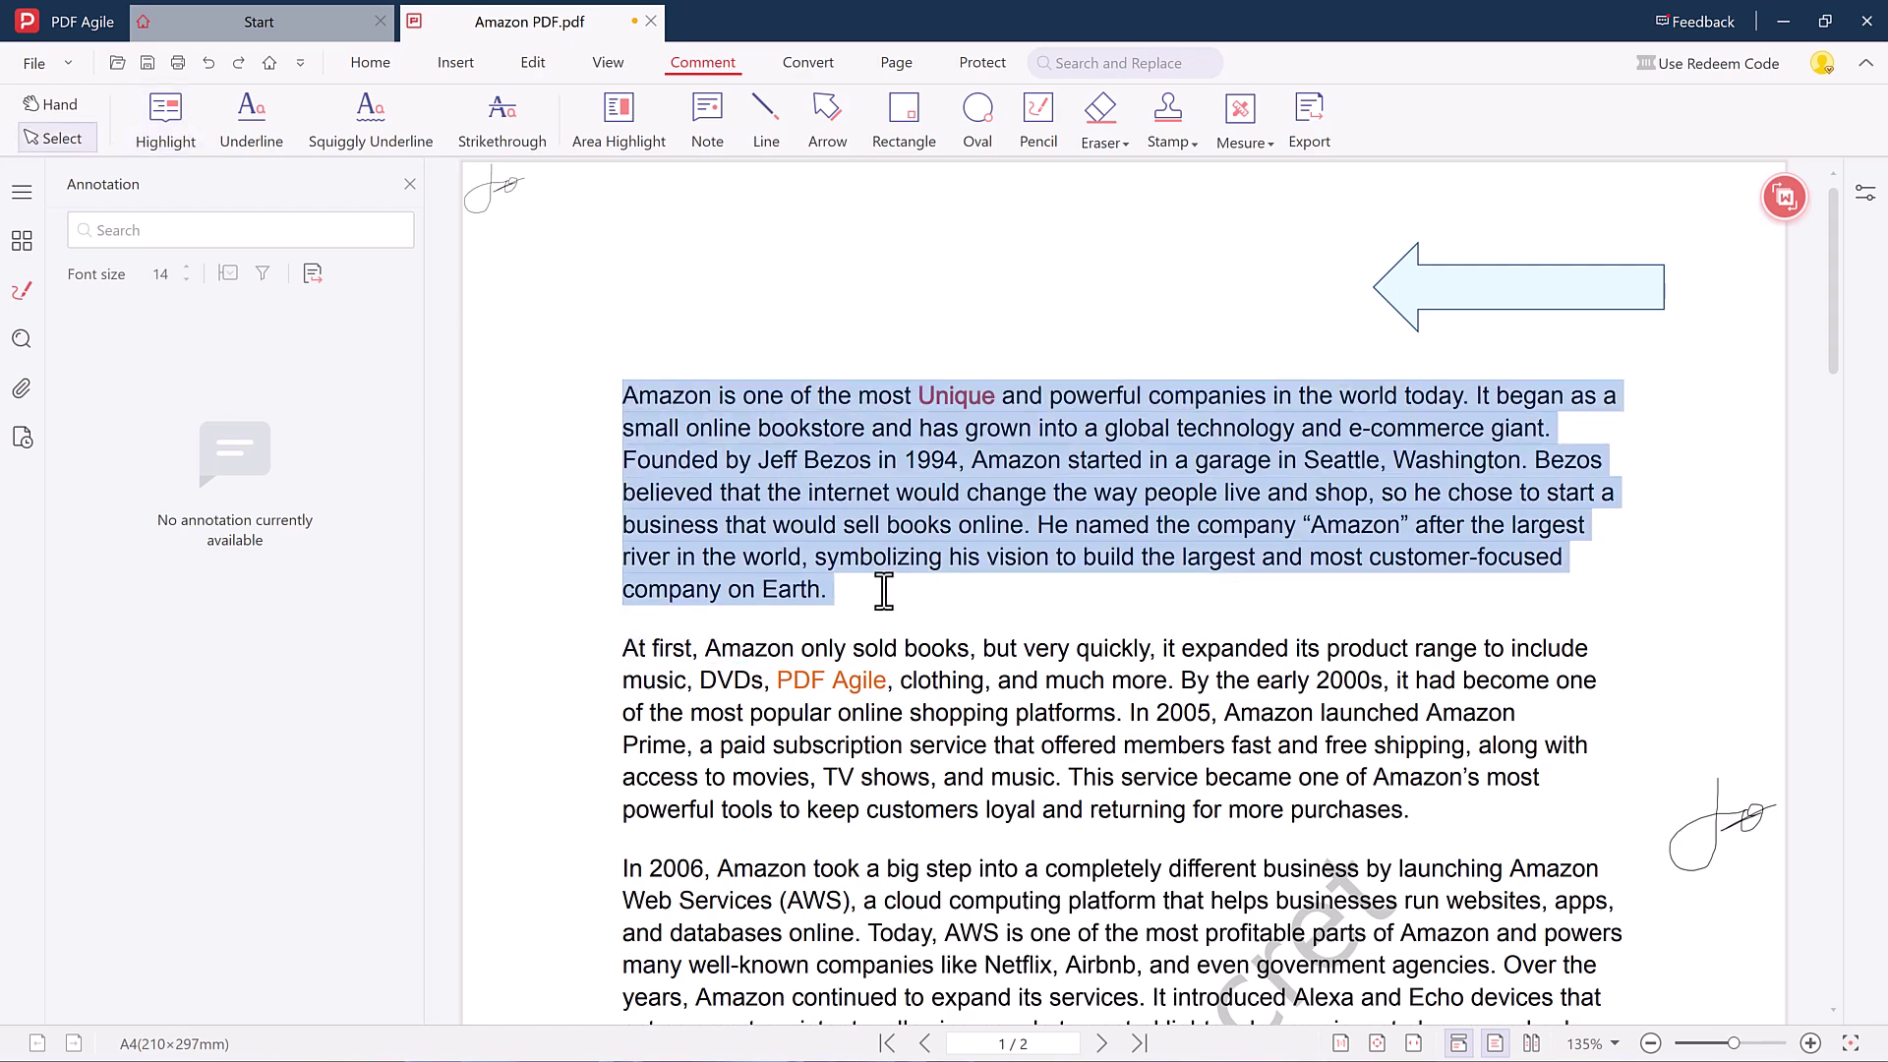
pyautogui.click(974, 687)
pyautogui.click(251, 123)
pyautogui.moveTo(623, 649); pyautogui.dragTo(1109, 713)
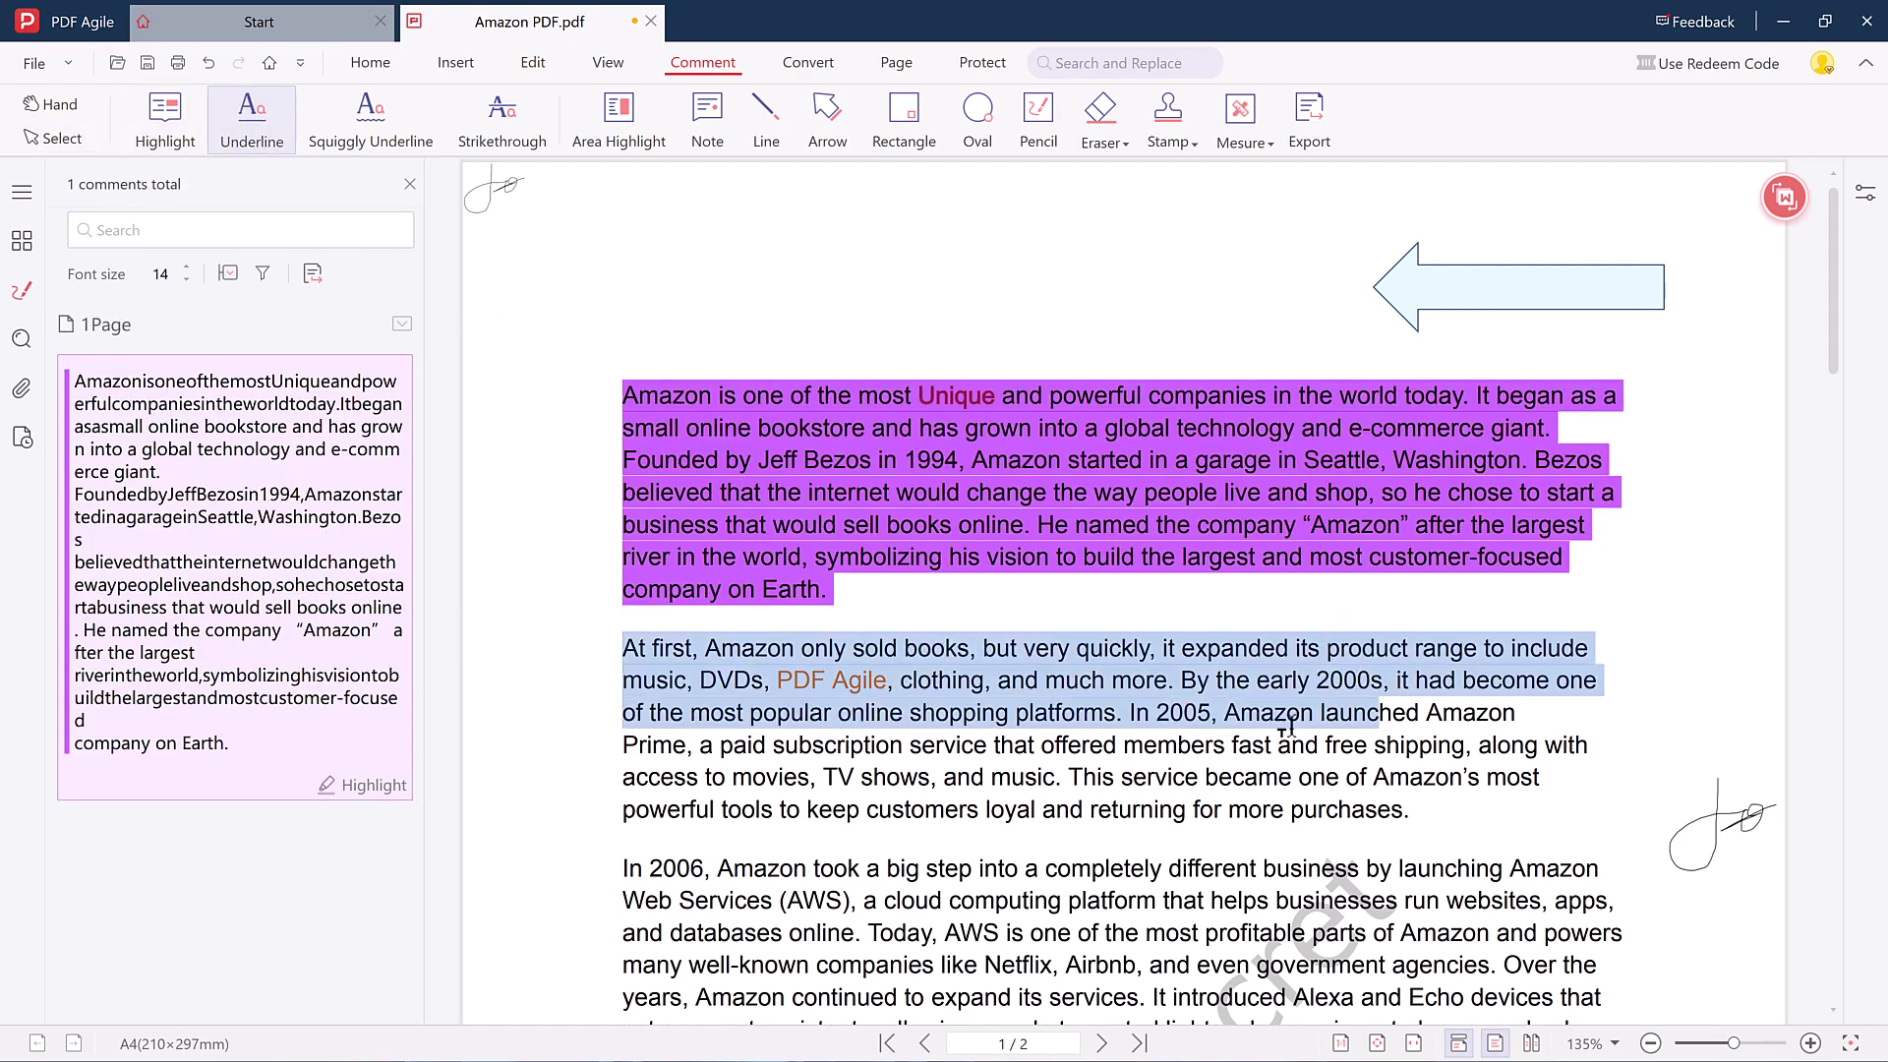
# Step: Draw a red line left of the arrow and a small red rectangle below it
pyautogui.click(765, 118)
pyautogui.moveTo(1129, 207); pyautogui.dragTo(1337, 292)
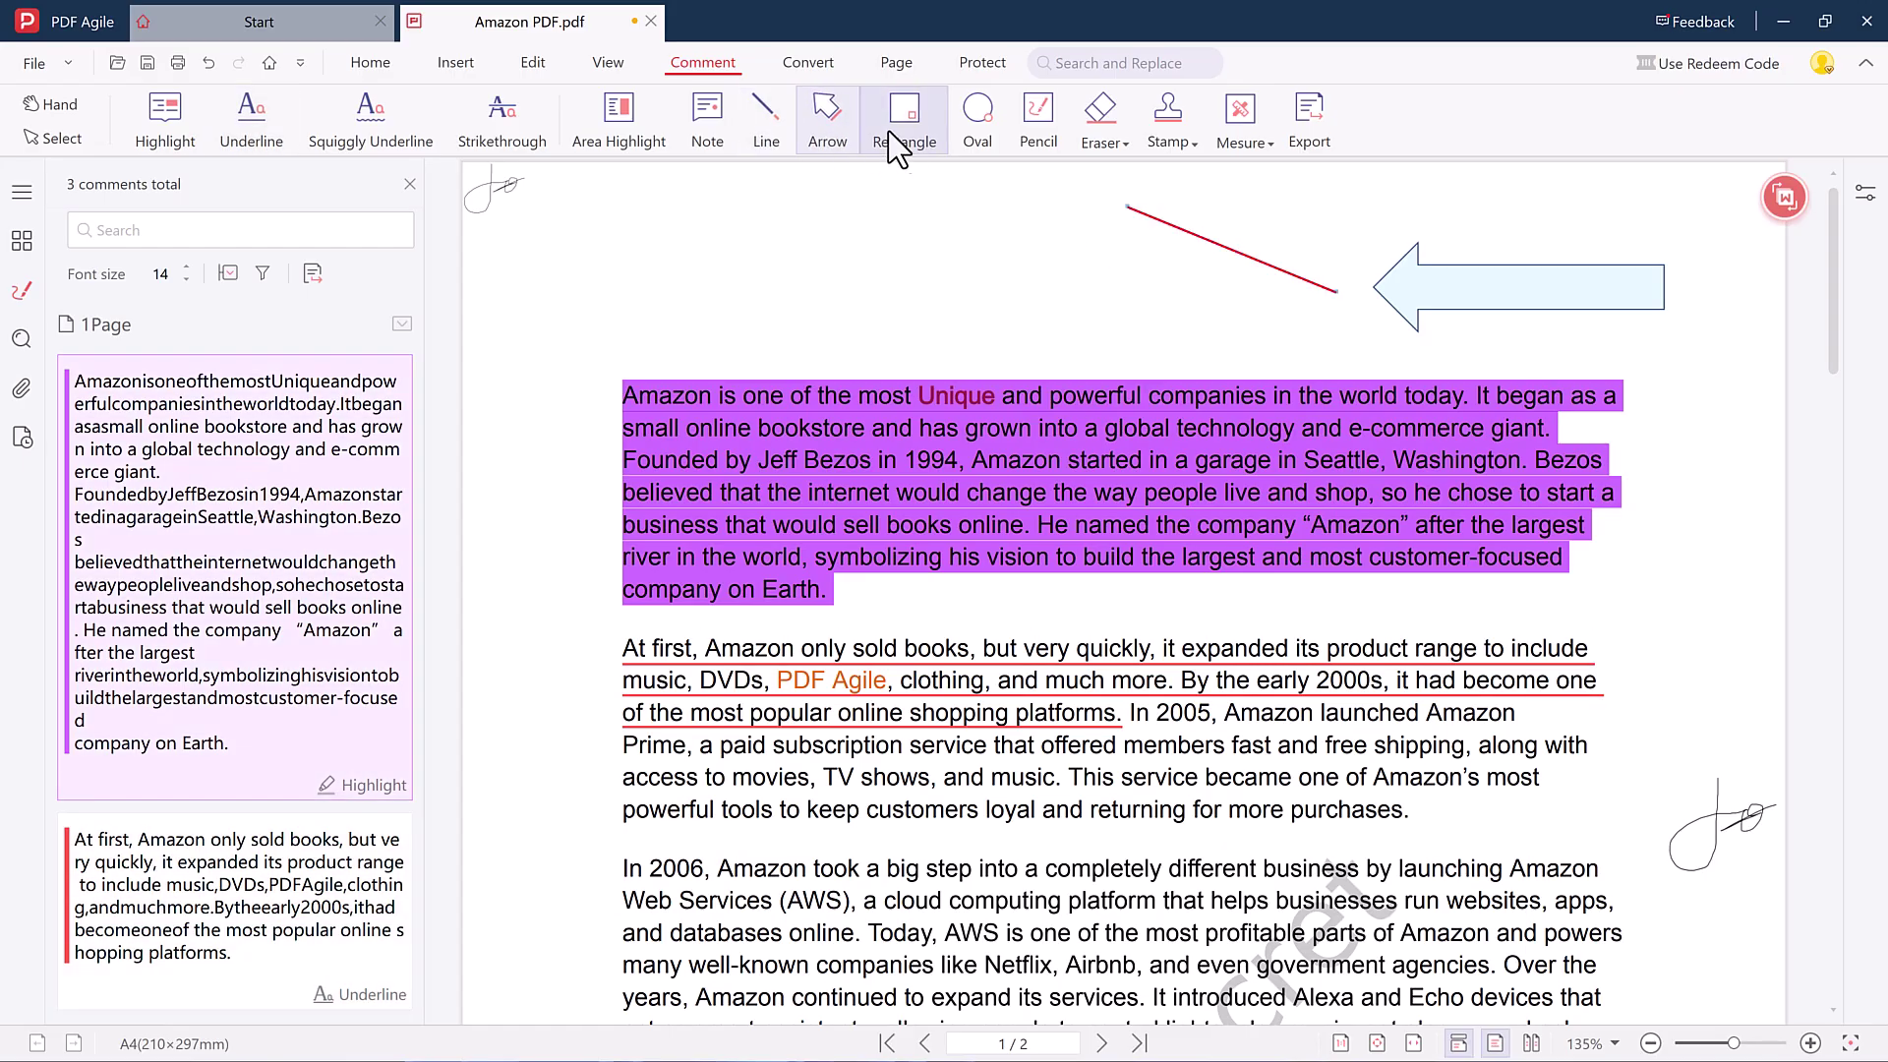
pyautogui.click(902, 118)
pyautogui.moveTo(1100, 308); pyautogui.dragTo(1224, 260)
# Step: Place a SIGN HERE stamp below the last paragraph
pyautogui.click(1169, 139)
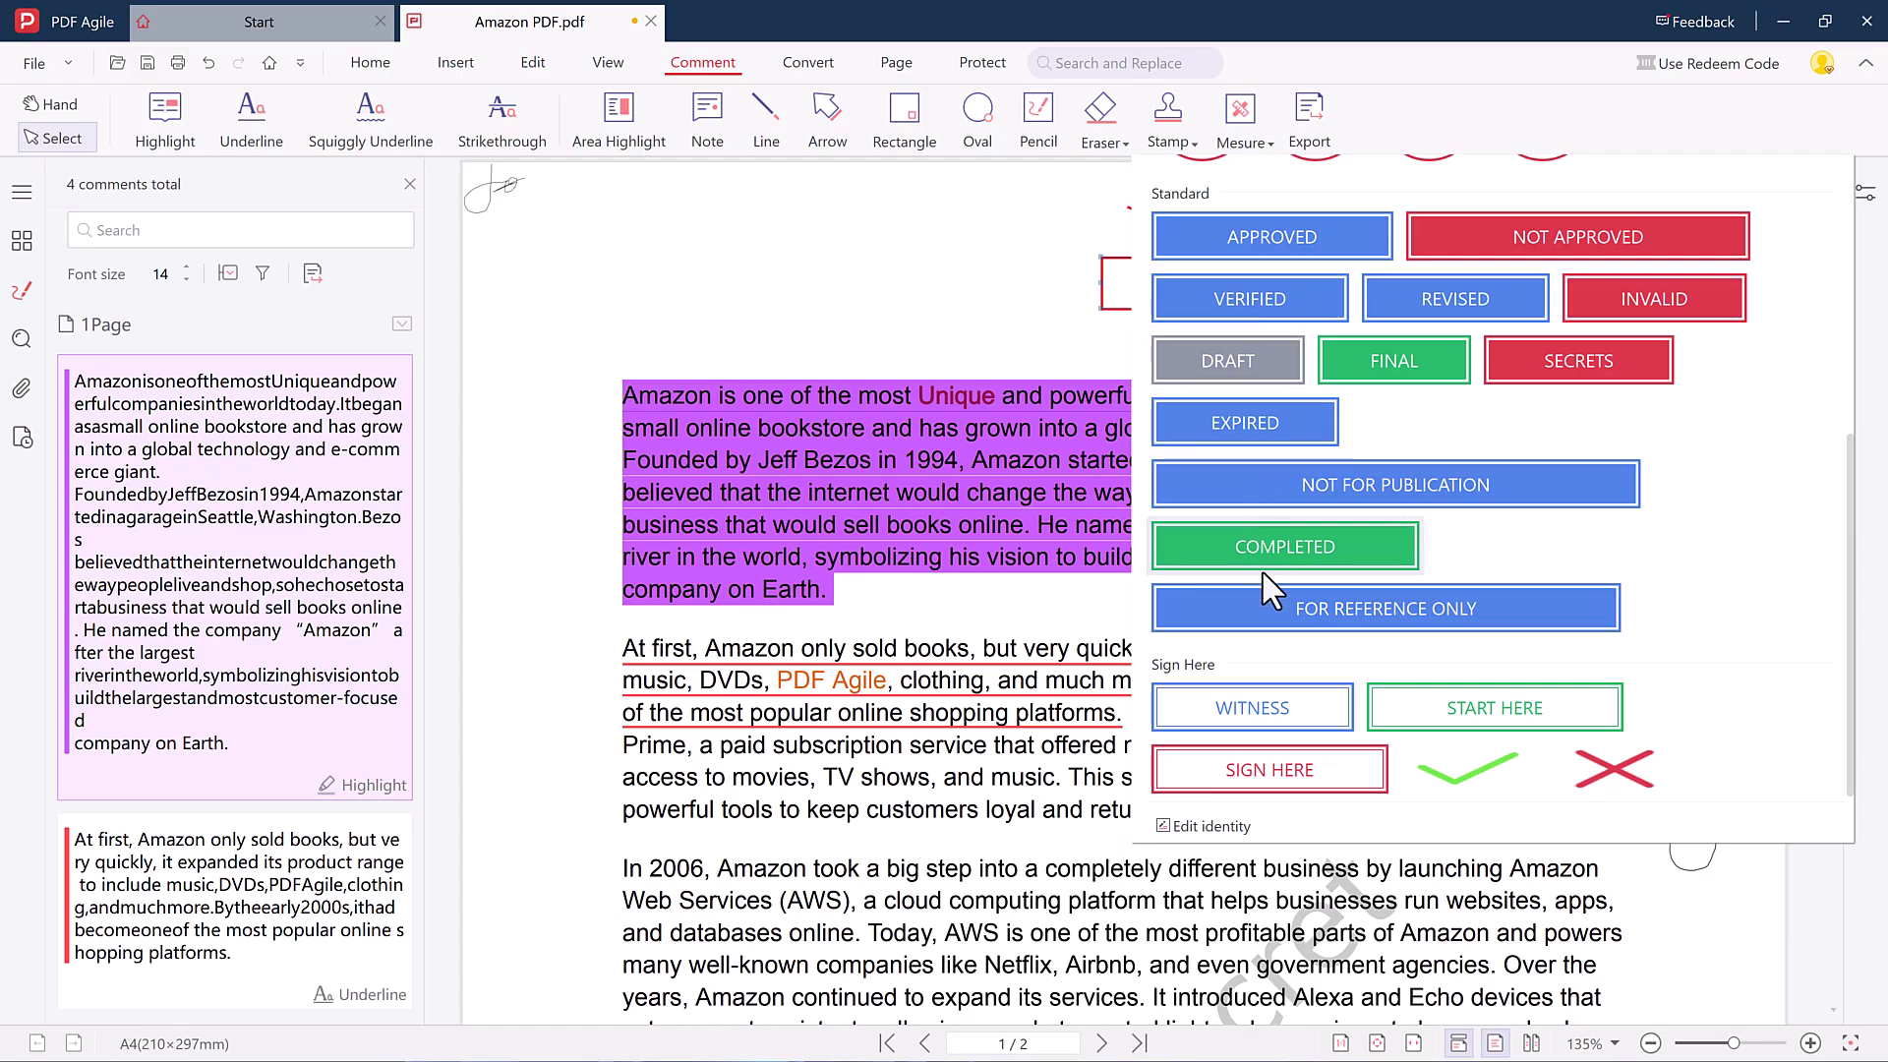
pyautogui.click(1324, 757)
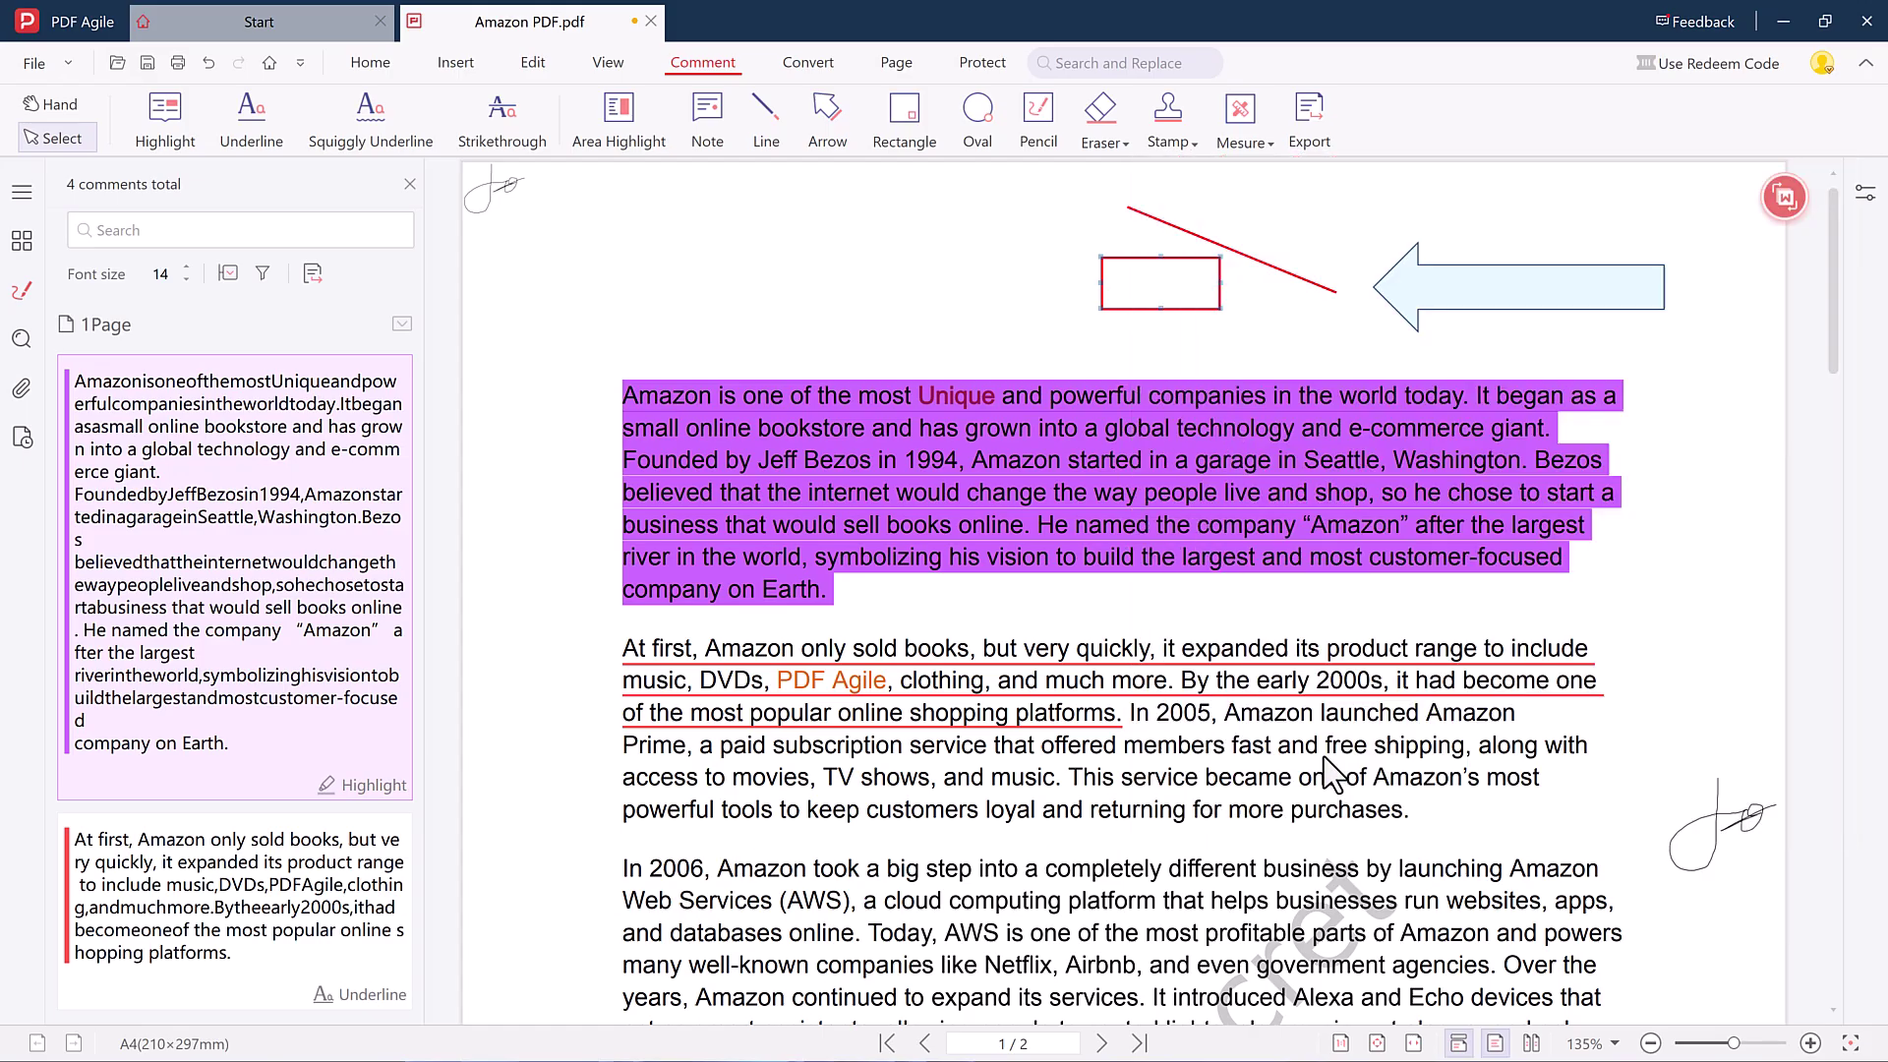
pyautogui.scroll(-1, 1324, 756)
pyautogui.scroll(-2, 1298, 708)
pyautogui.scroll(-3, 1284, 679)
pyautogui.scroll(-1, 1270, 649)
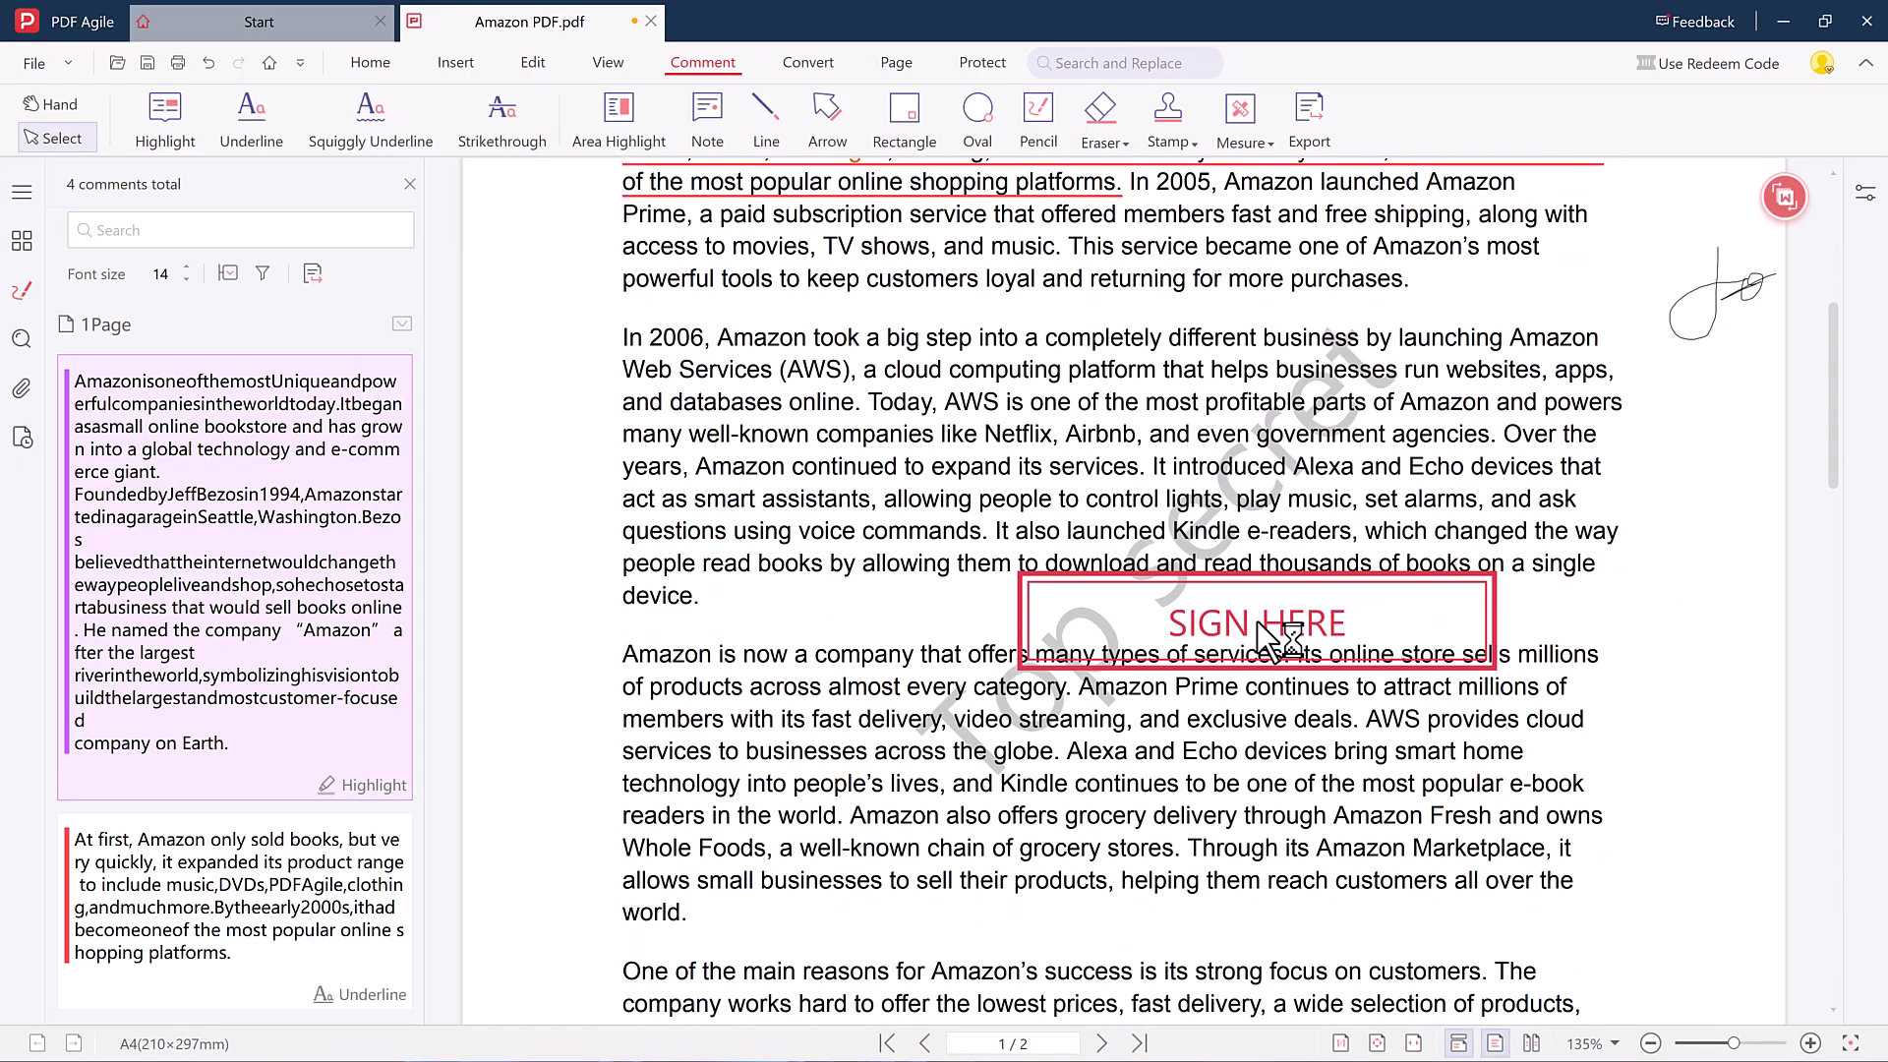
pyautogui.scroll(-1, 1270, 636)
pyautogui.scroll(-3, 1254, 635)
pyautogui.scroll(-3, 1182, 626)
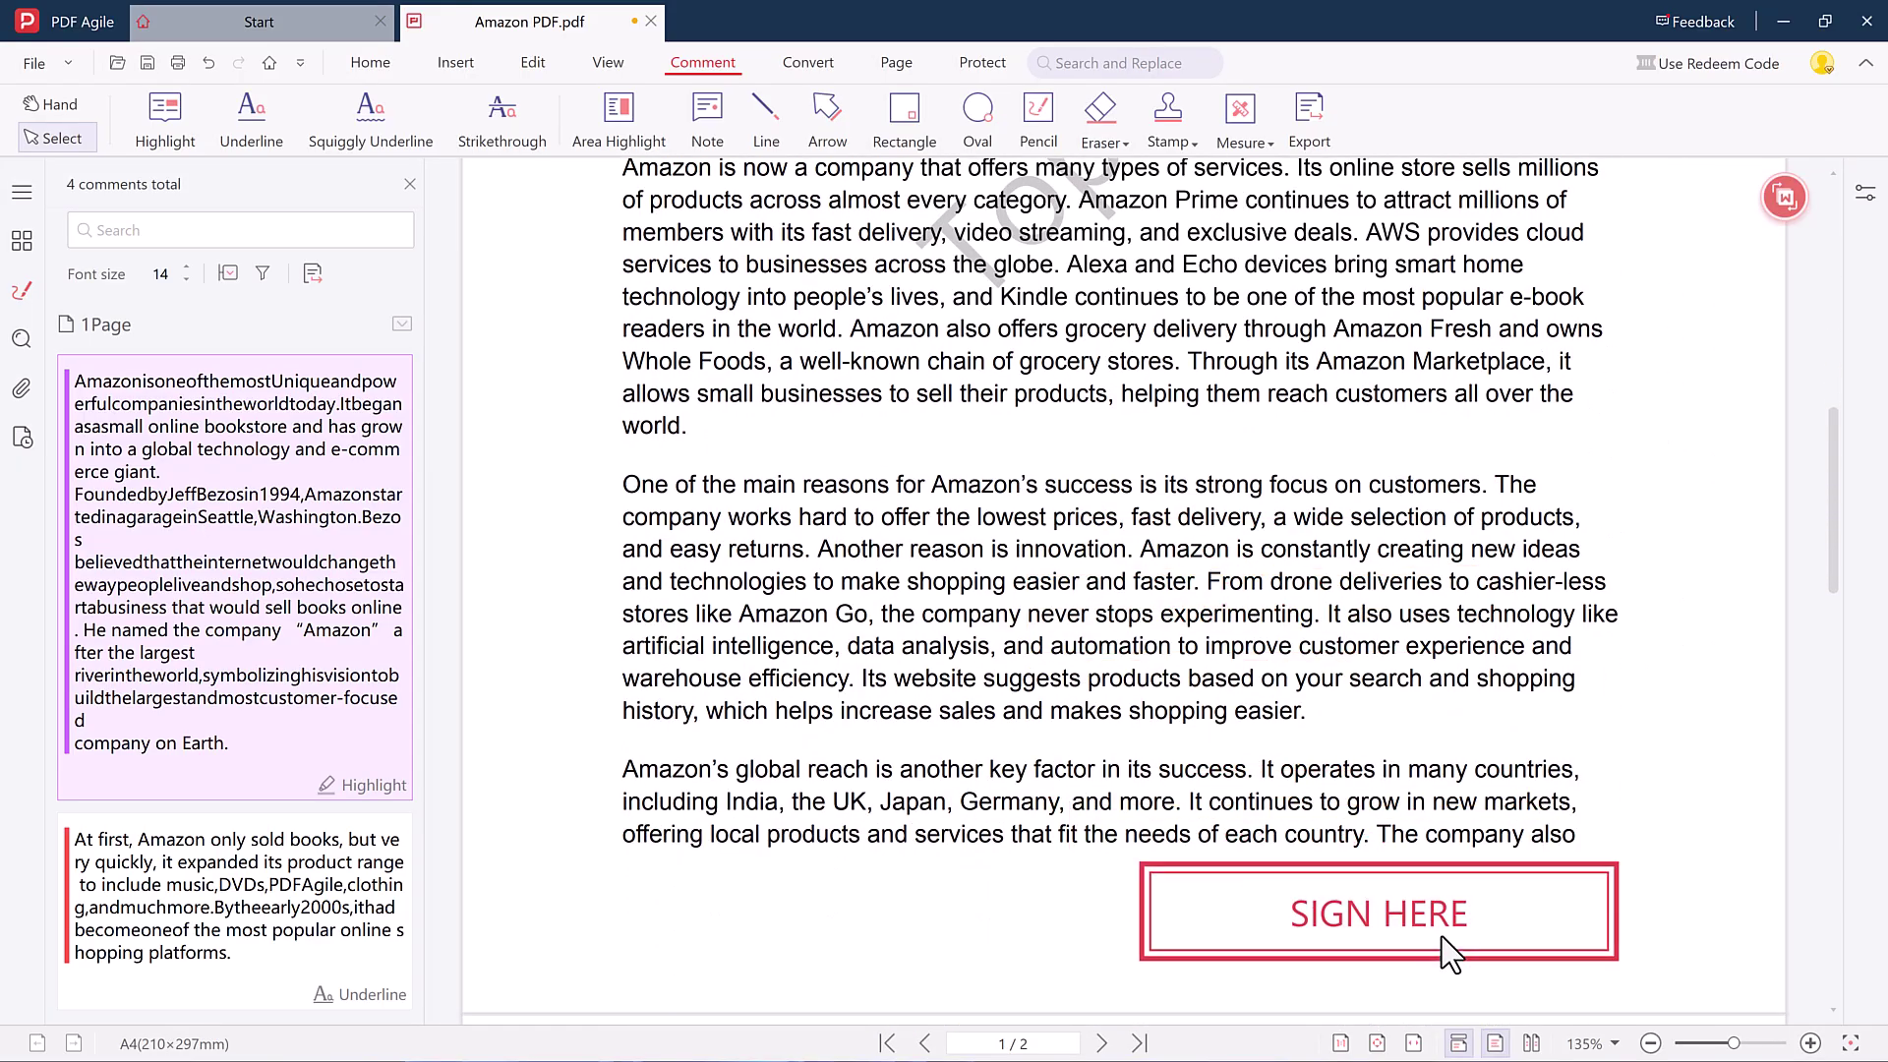
pyautogui.click(1440, 938)
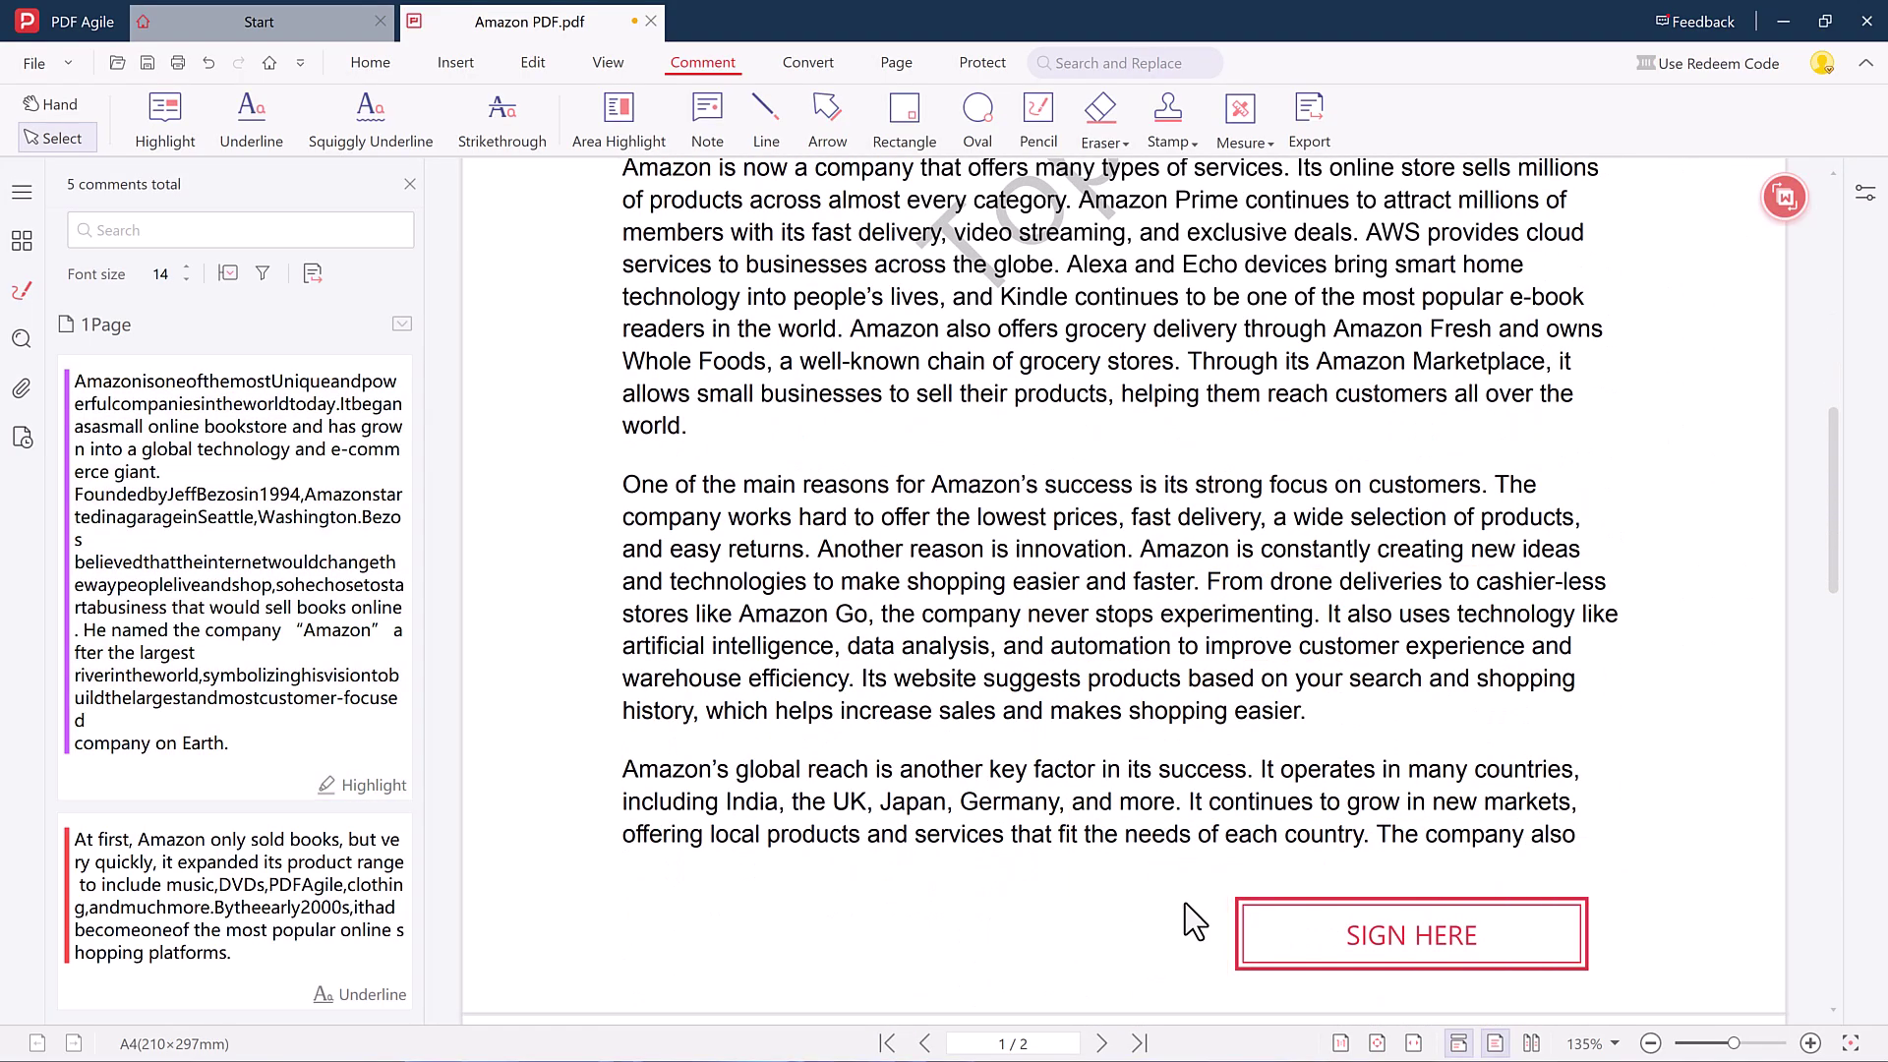
pyautogui.scroll(2, 1189, 915)
pyautogui.scroll(1, 1189, 907)
pyautogui.scroll(1, 1189, 885)
pyautogui.scroll(1, 1190, 856)
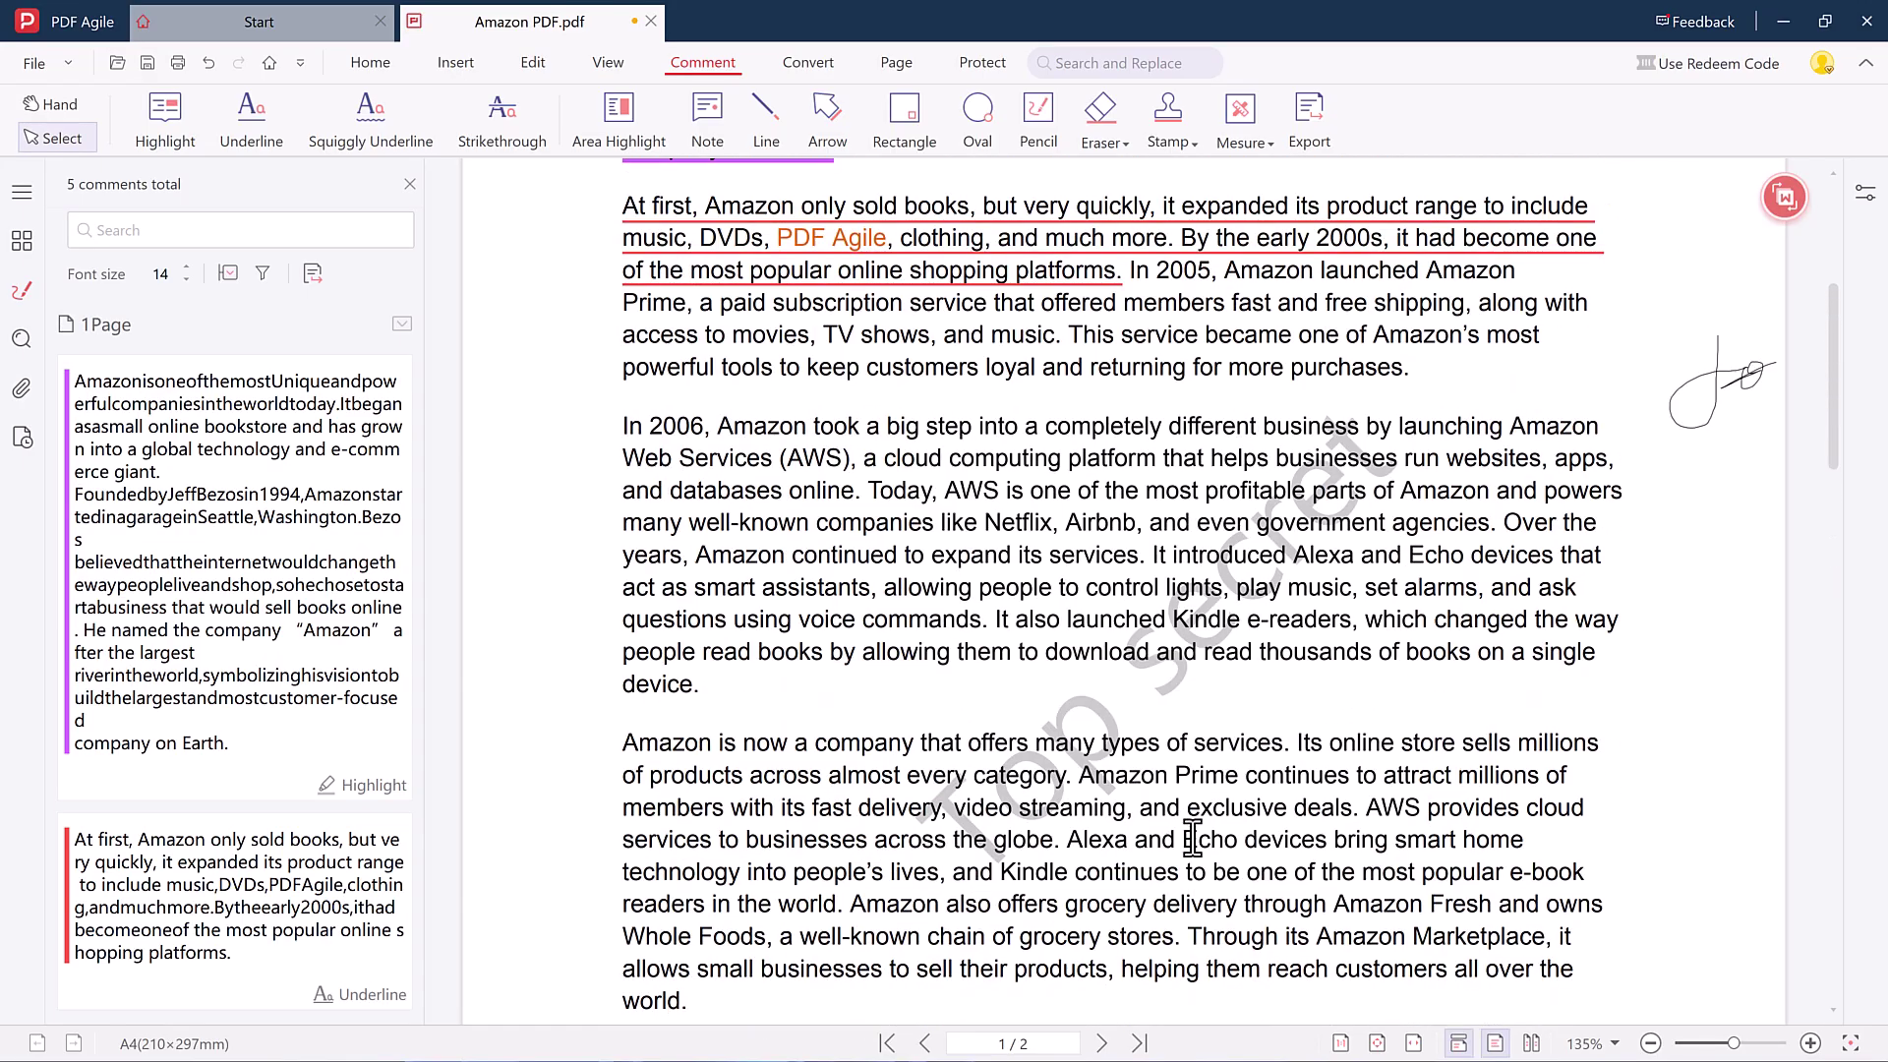
pyautogui.scroll(1, 1192, 839)
pyautogui.scroll(1, 1131, 428)
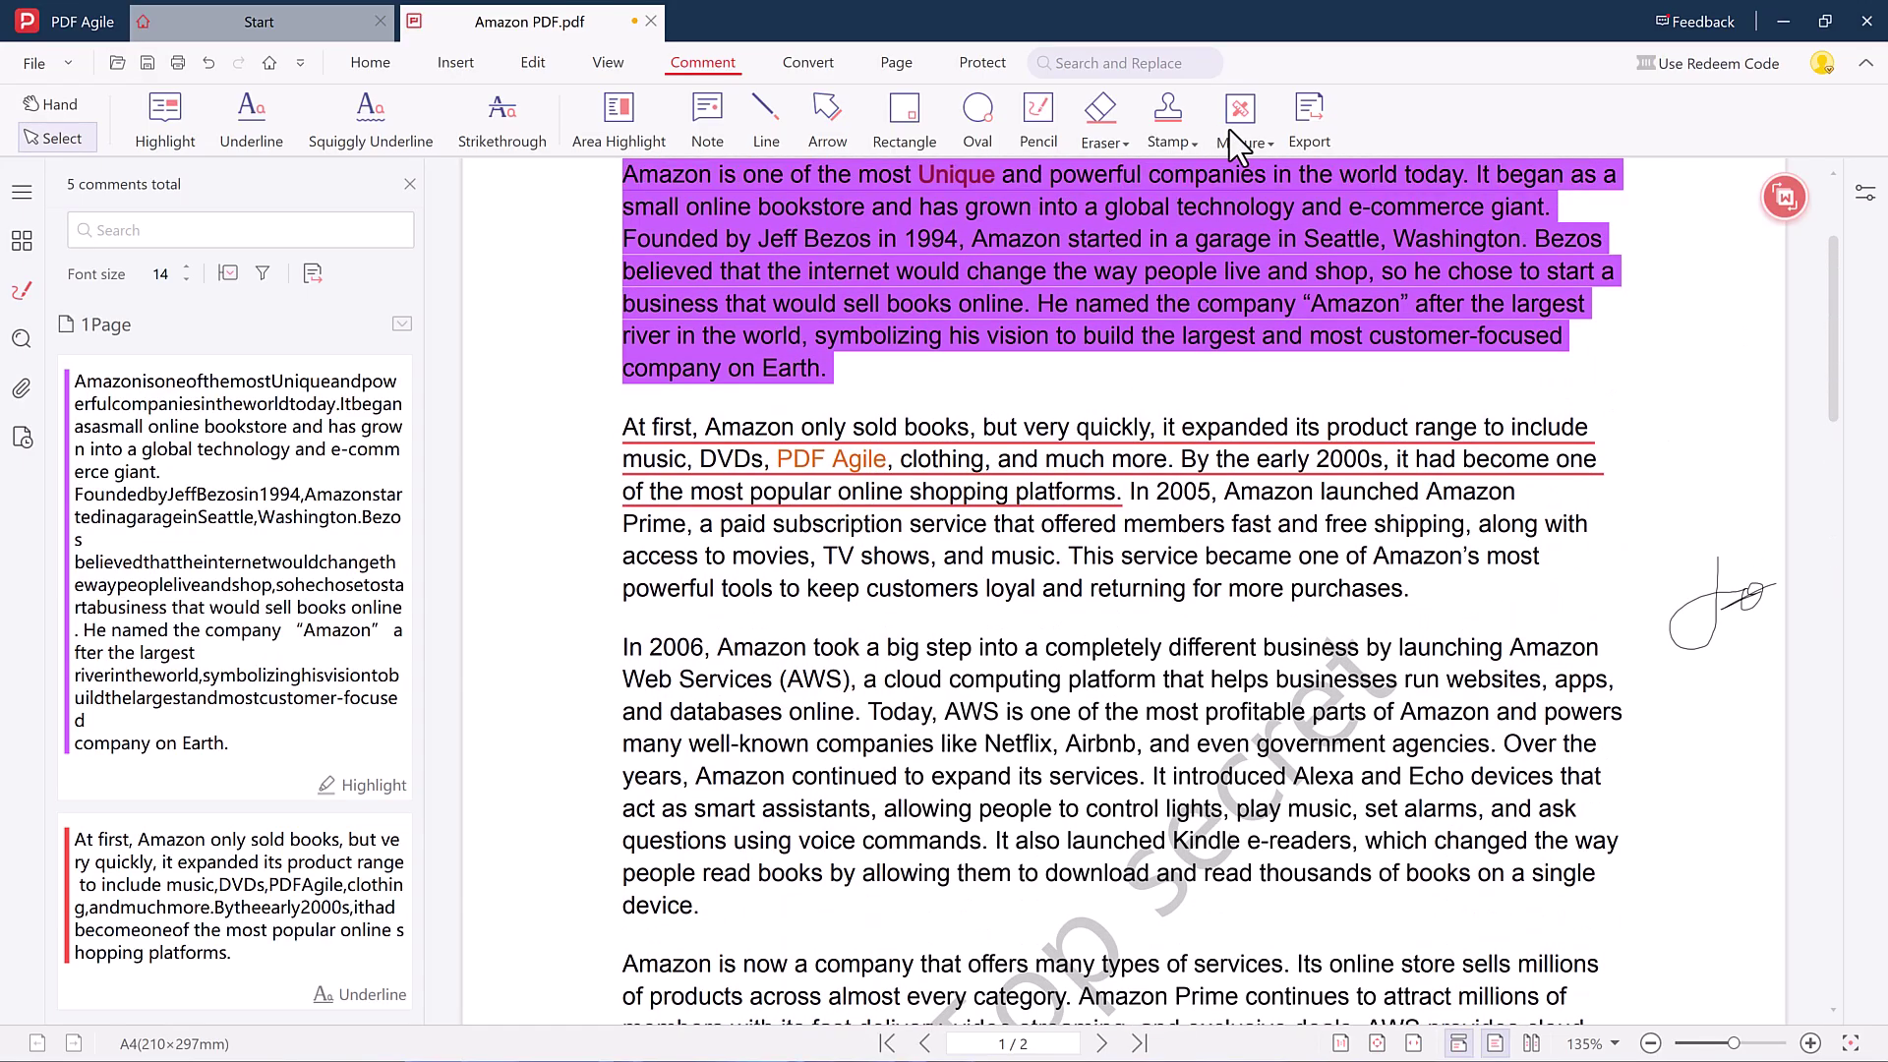
# Step: Start converting Amazon PDF.pdf to Word, then move to the page organising view
pyautogui.click(816, 64)
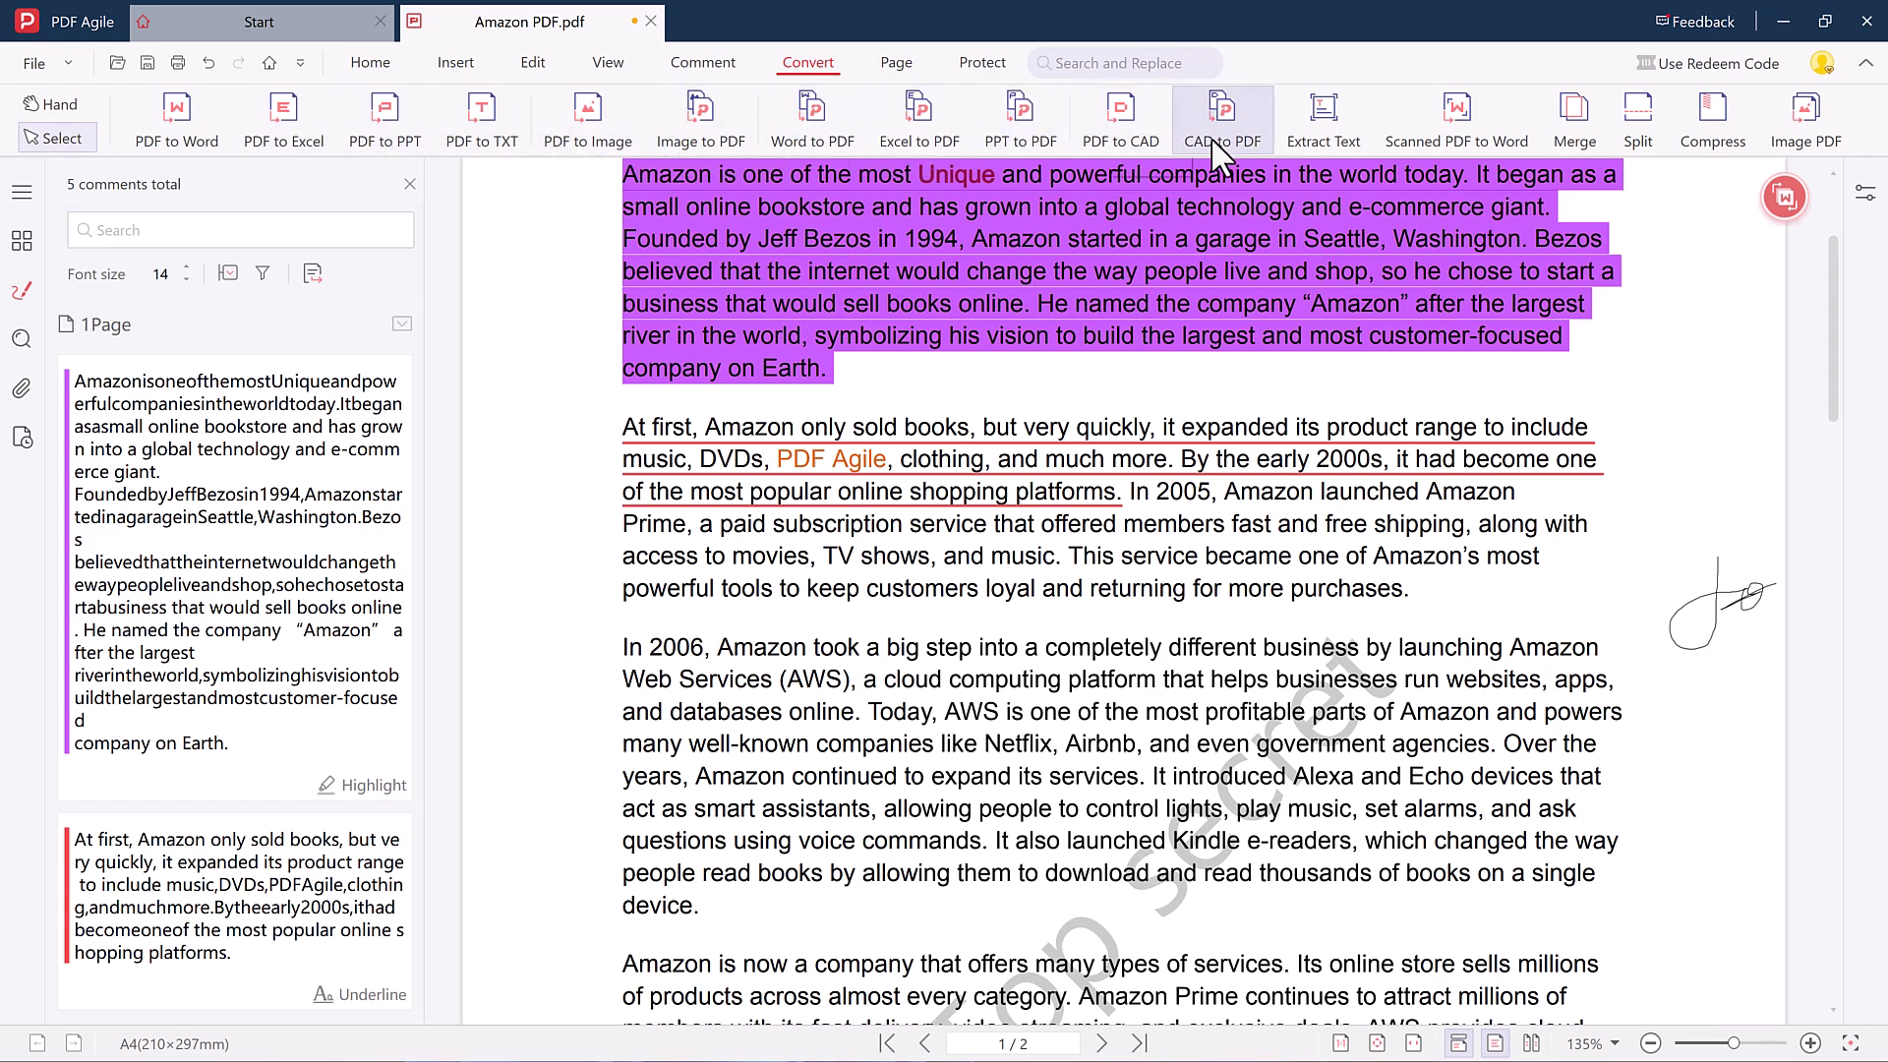
pyautogui.click(178, 115)
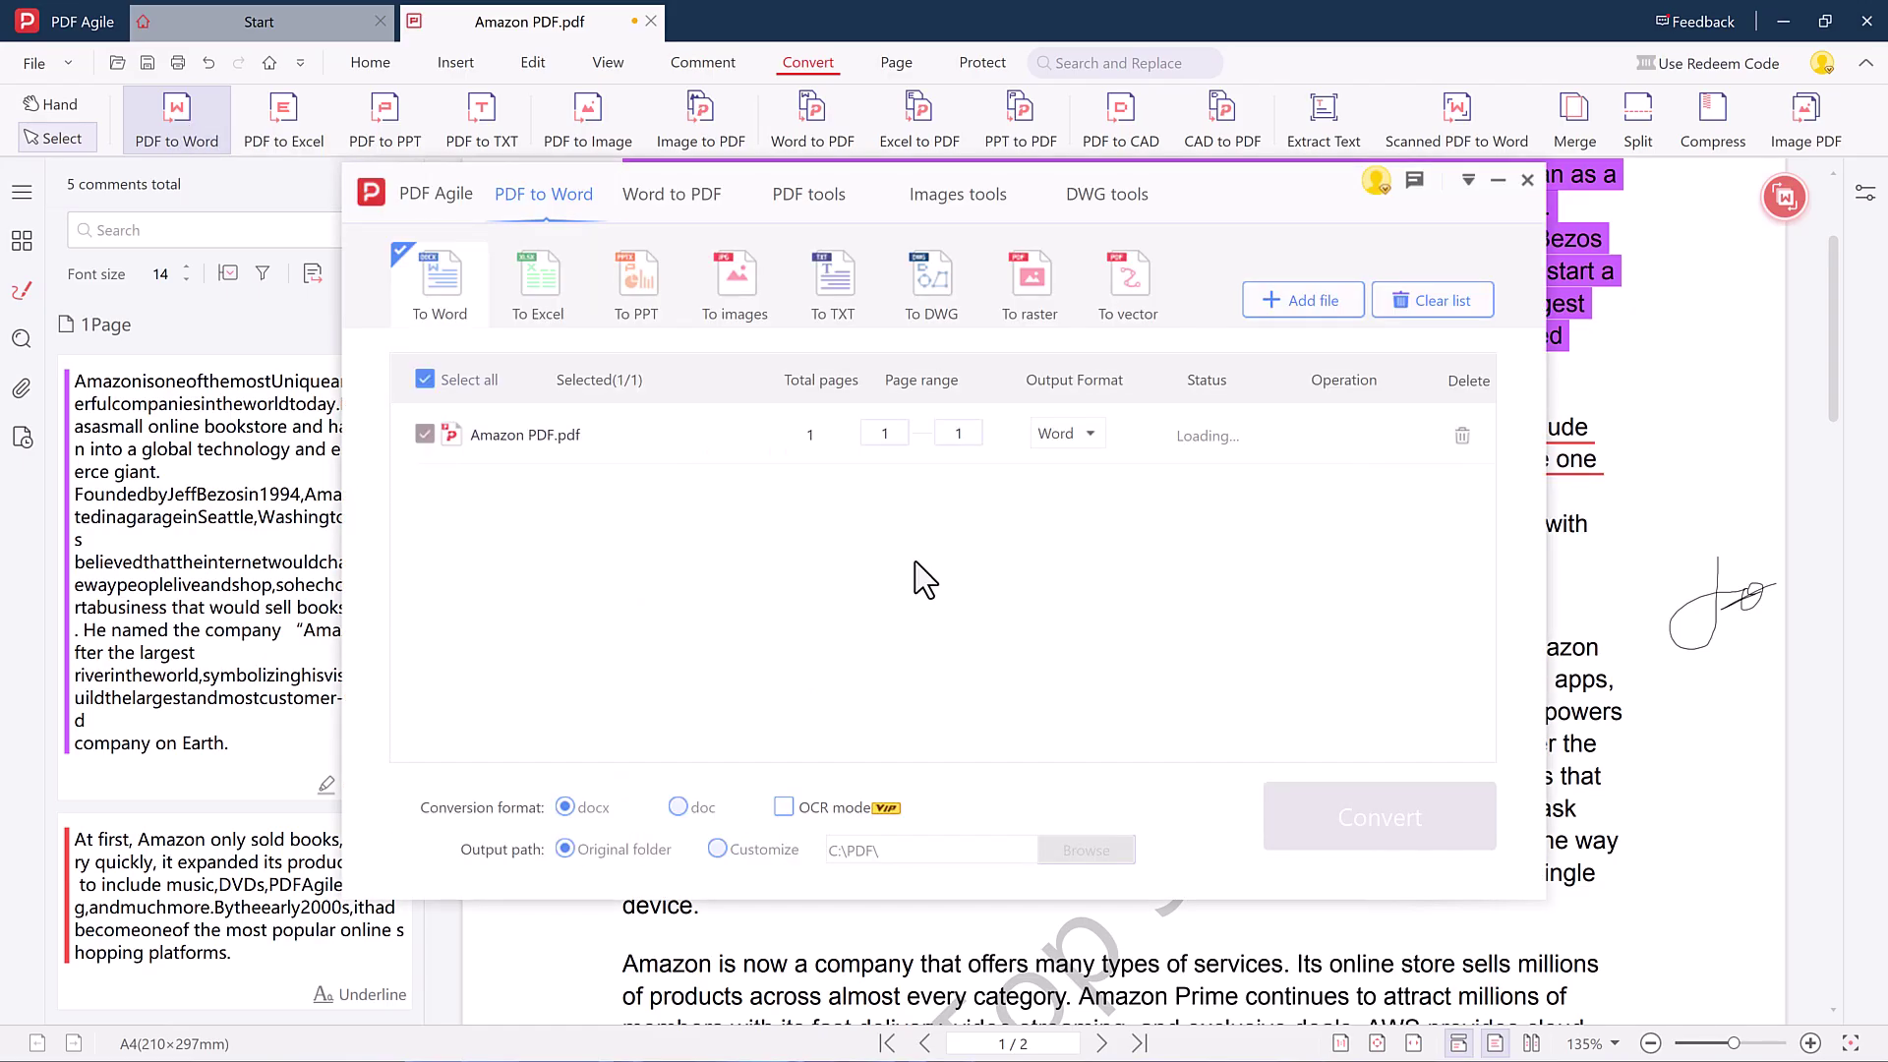
pyautogui.click(1393, 849)
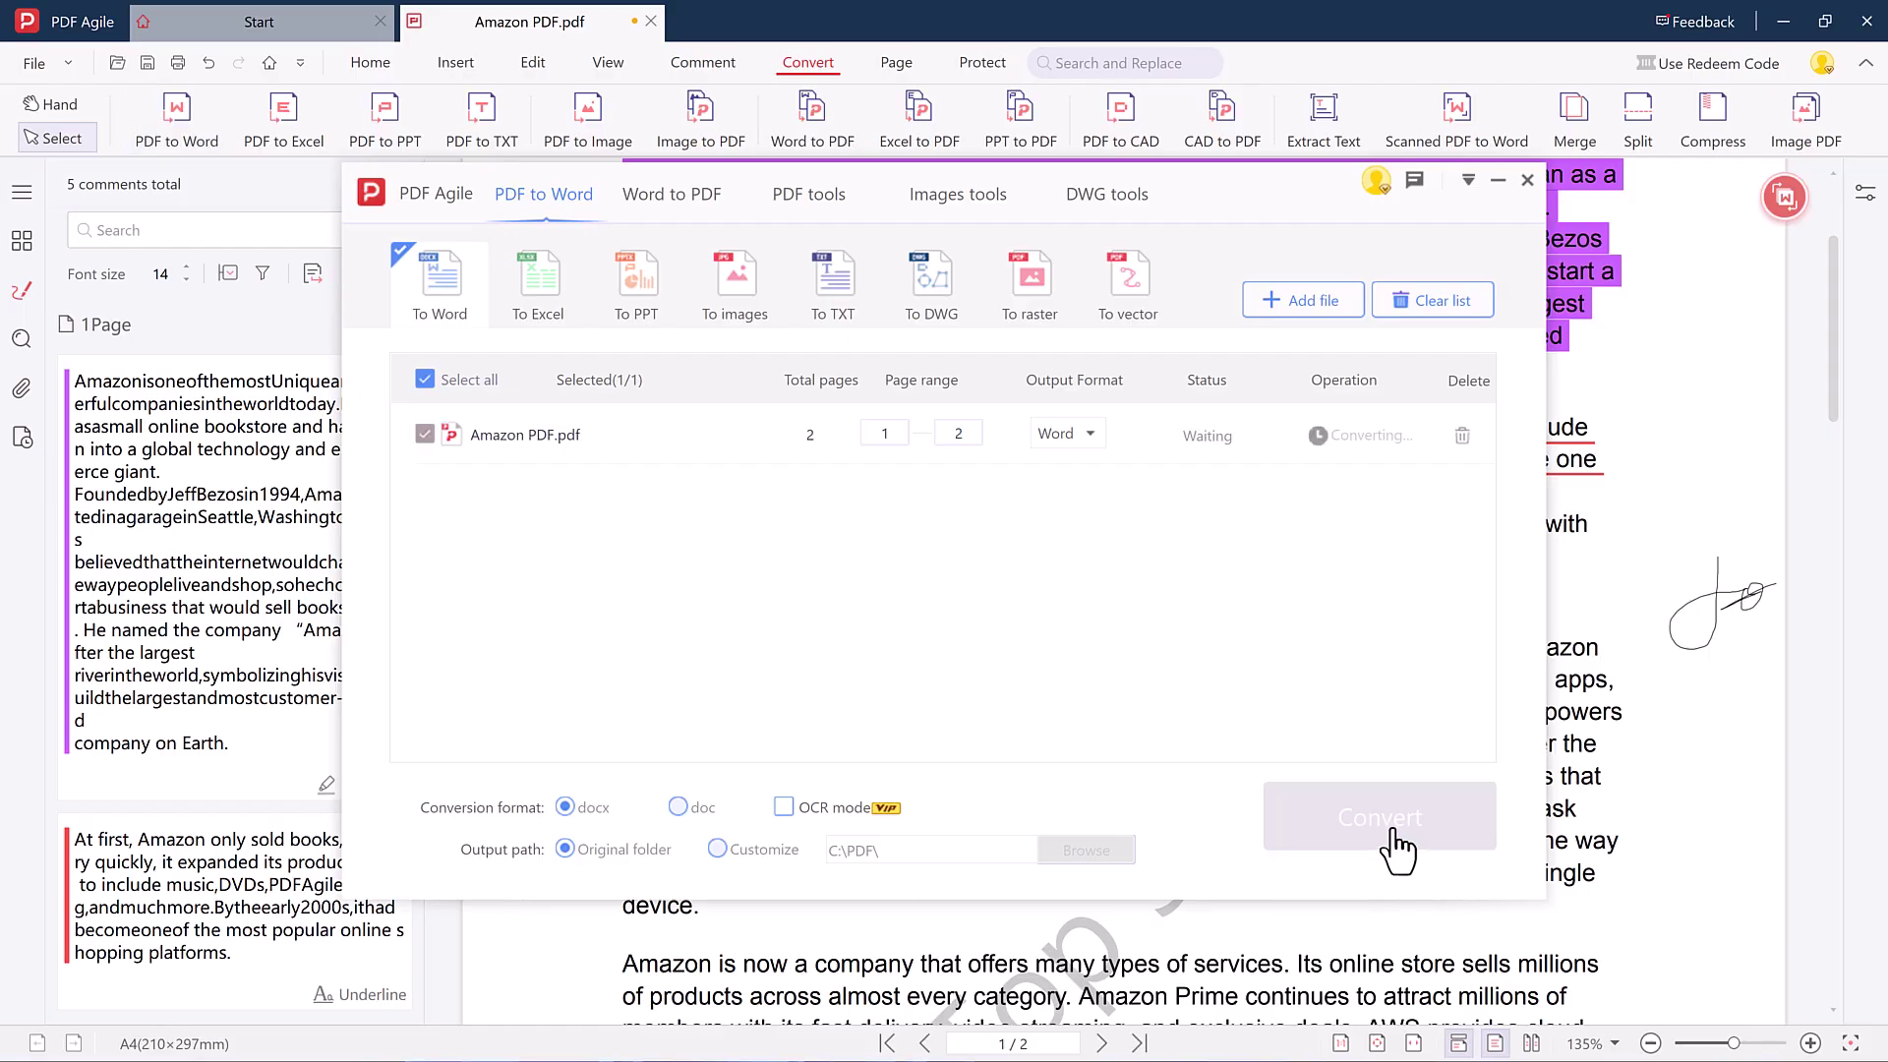
pyautogui.click(903, 66)
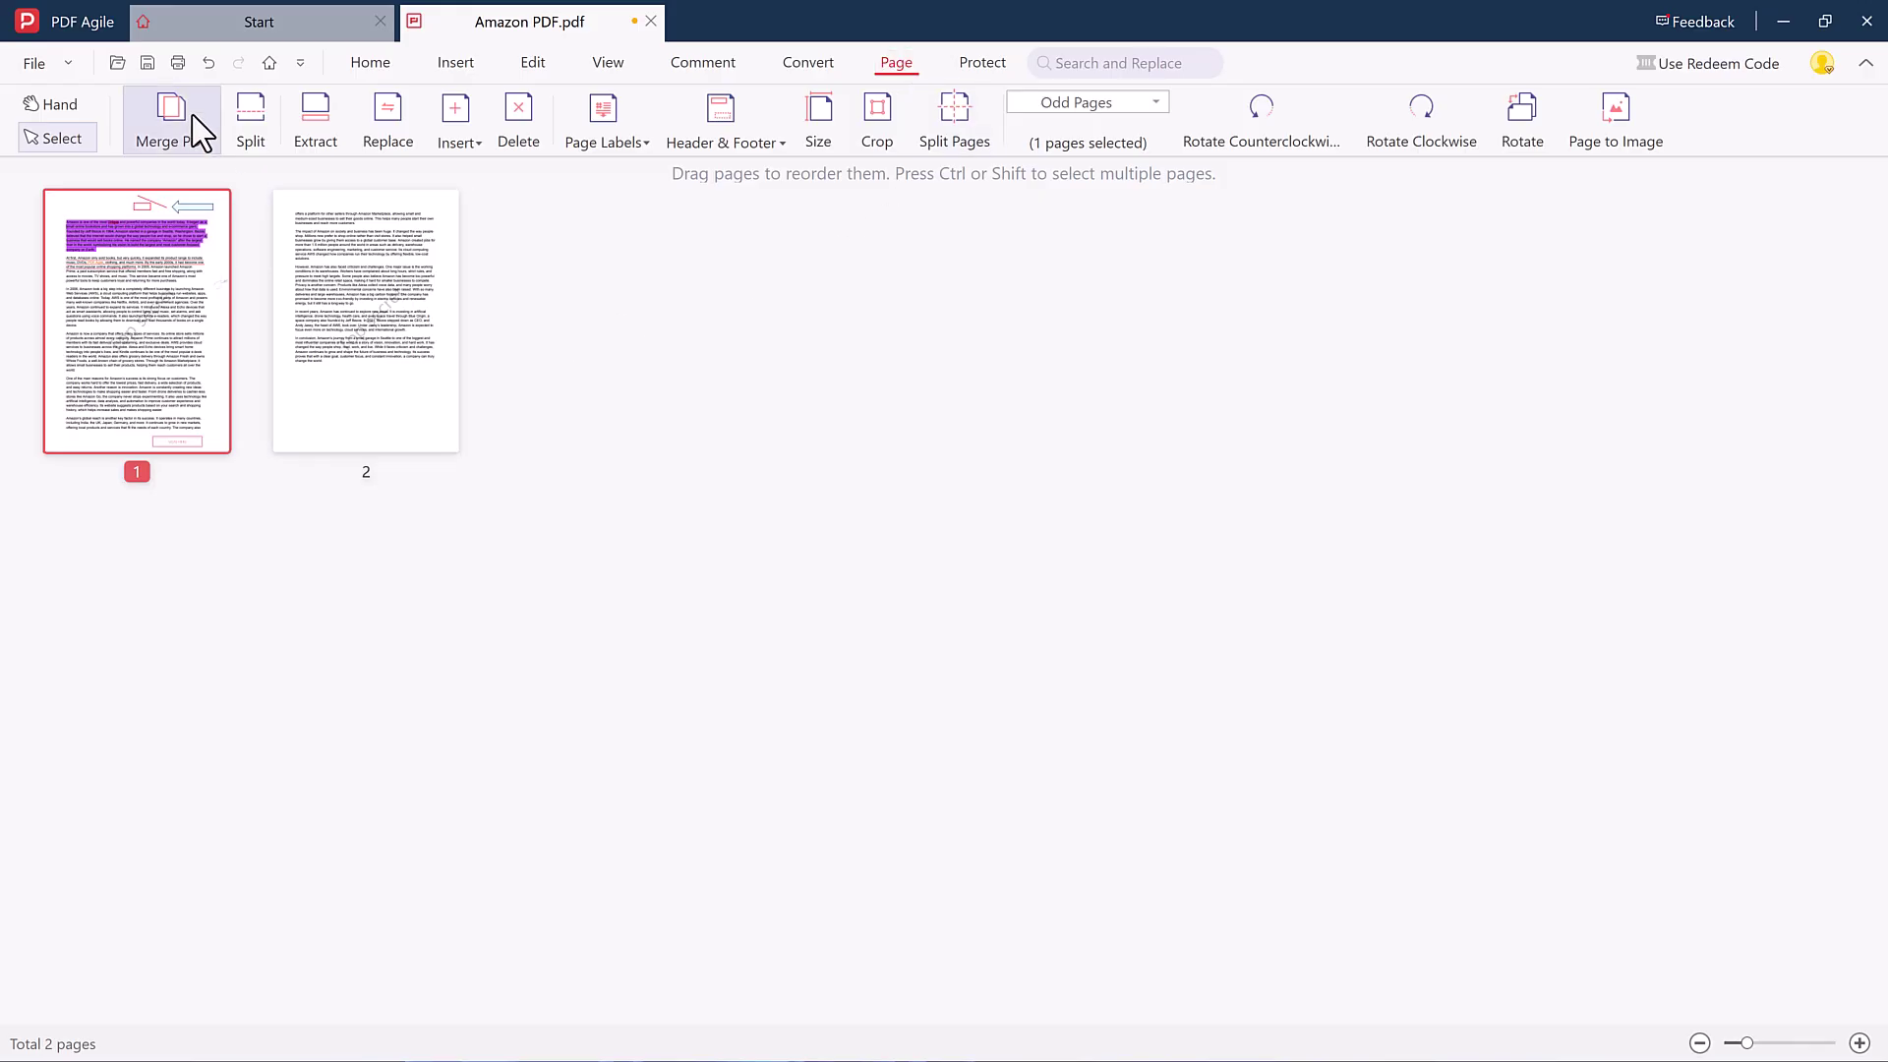
# Step: Split the PDF into one-page files saved in the original folder
pyautogui.click(253, 133)
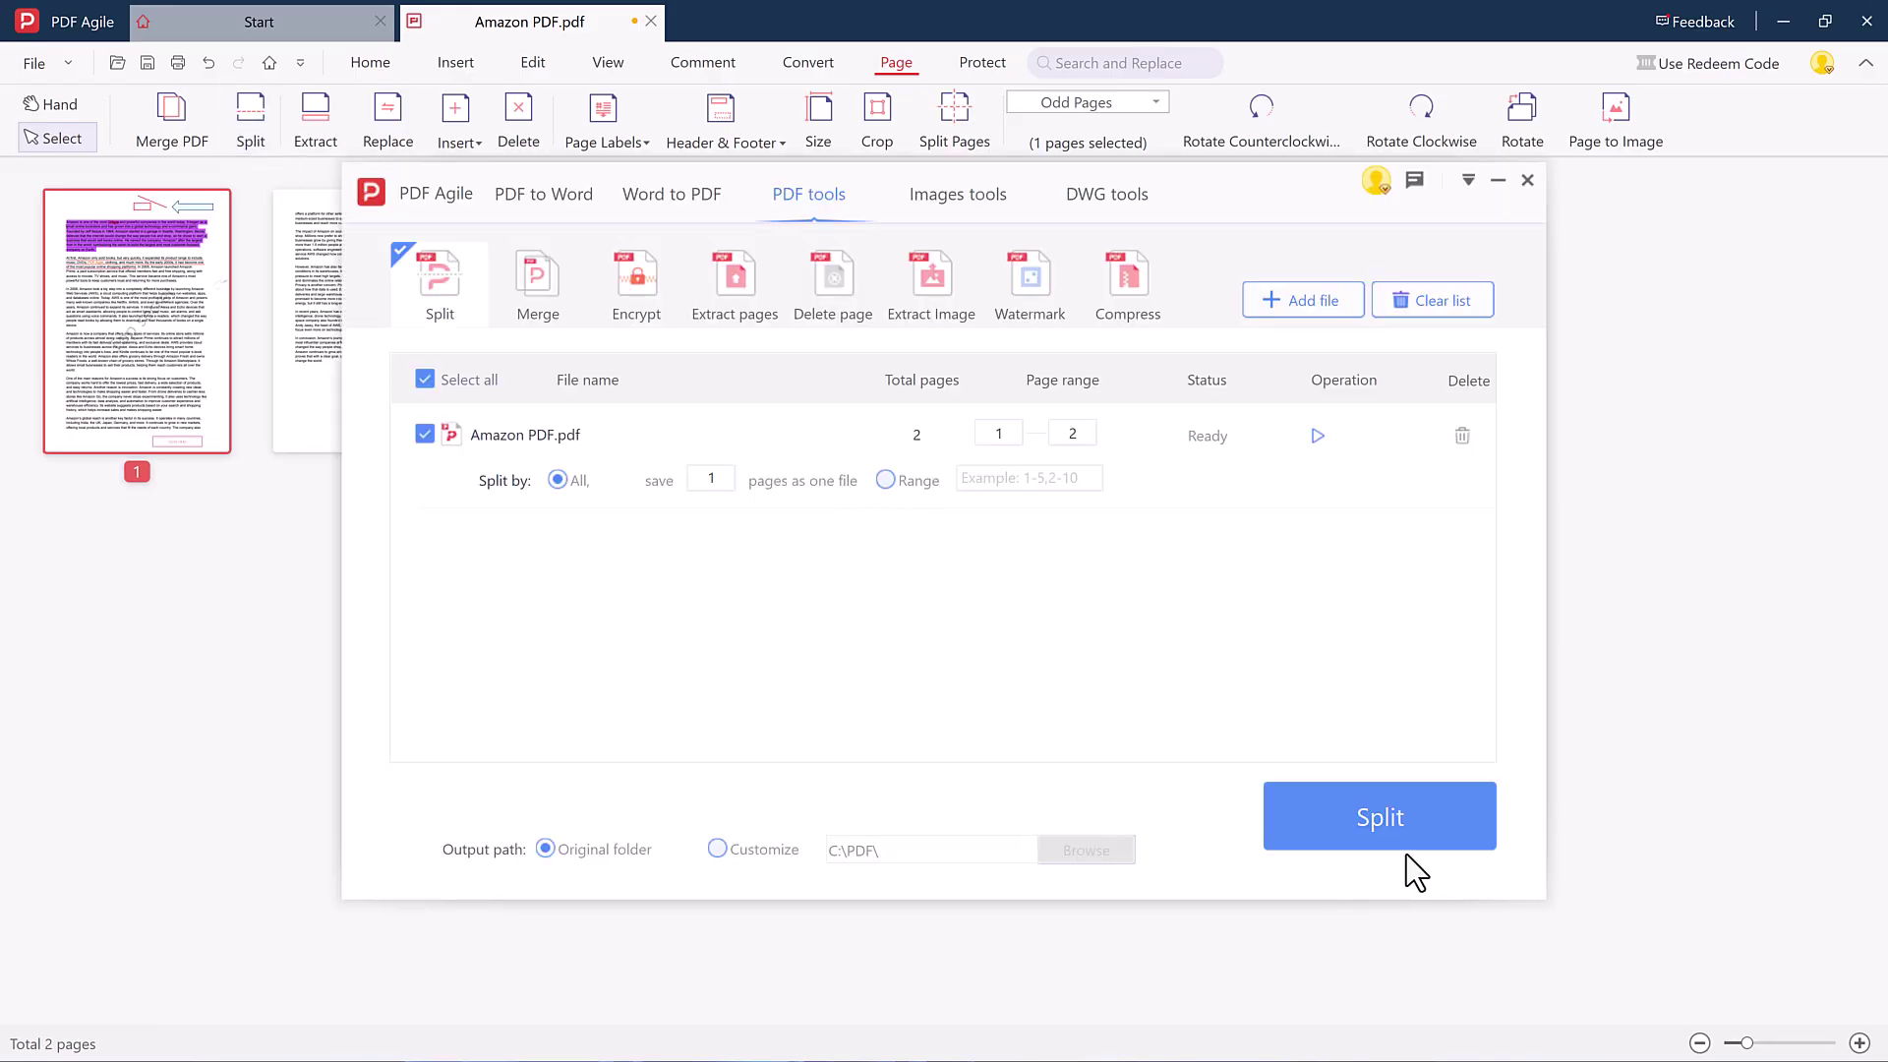
pyautogui.click(1397, 822)
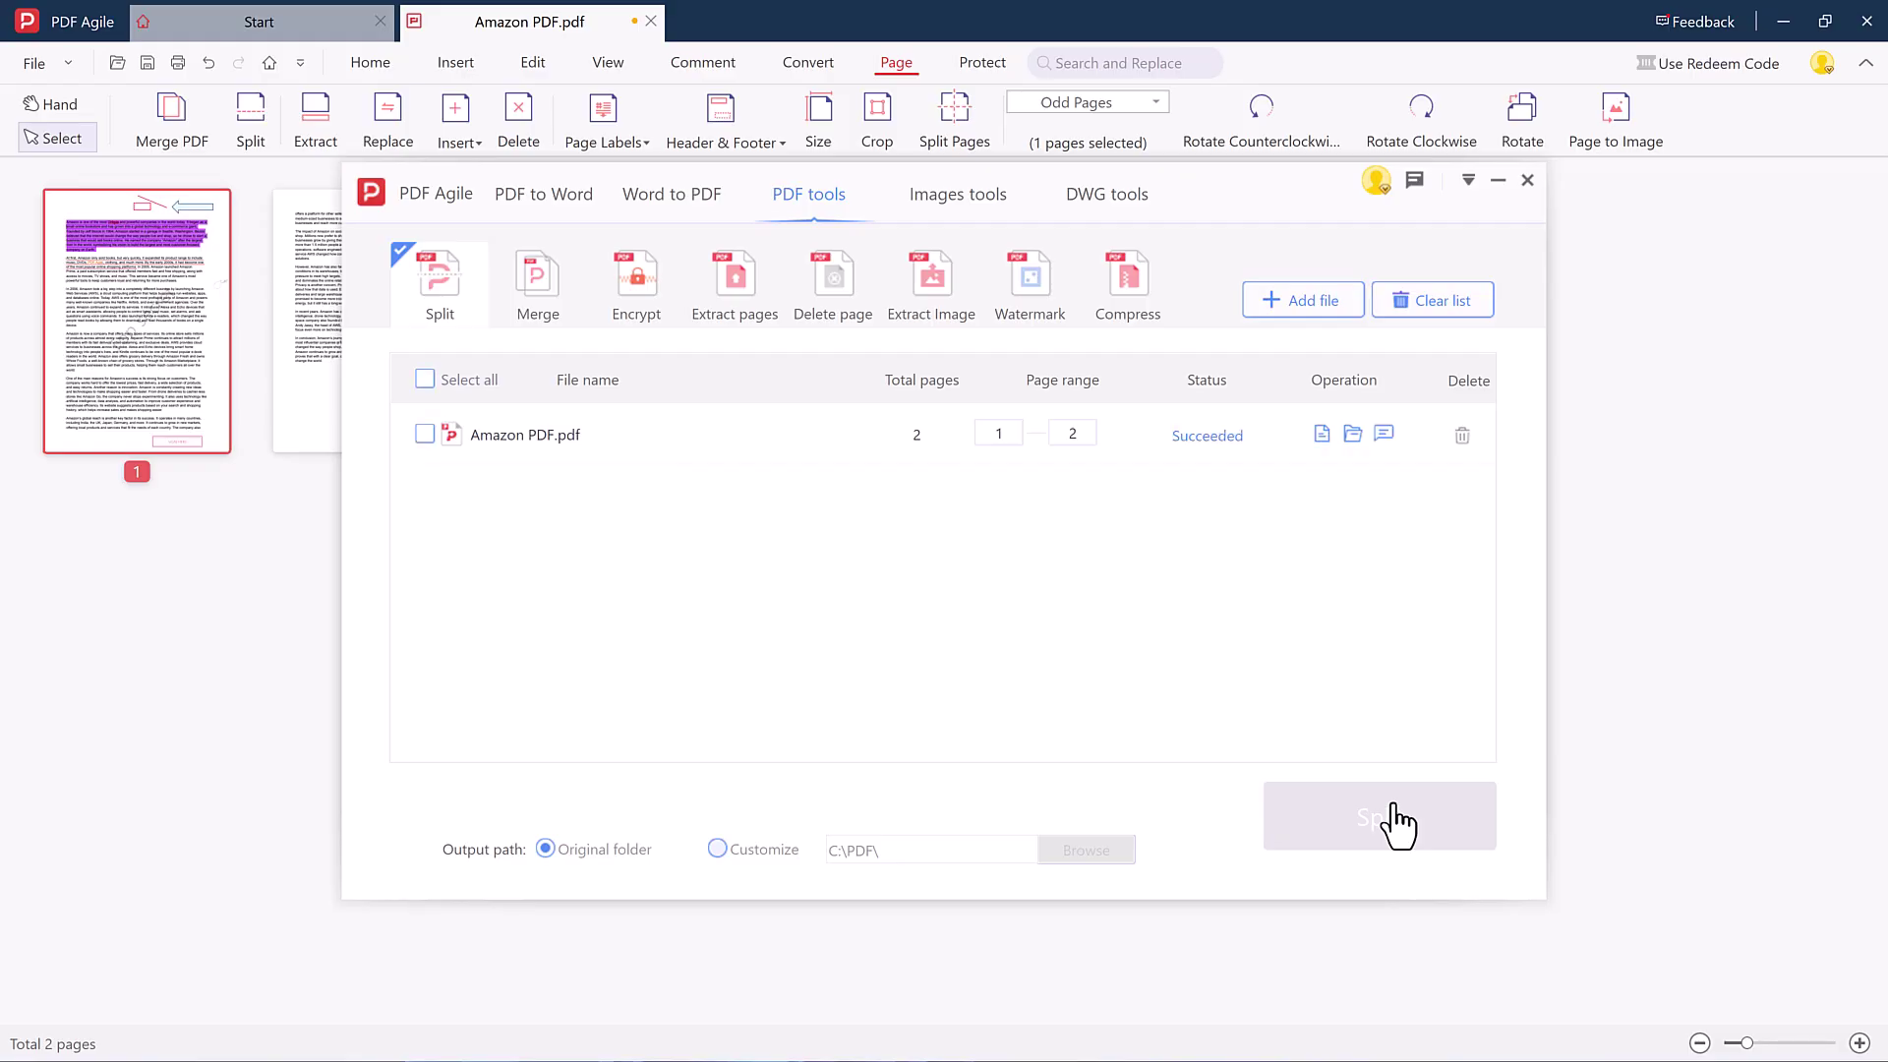
# Step: In Encrypt settings, require a document open password and begin entering a permissions password
pyautogui.click(142, 114)
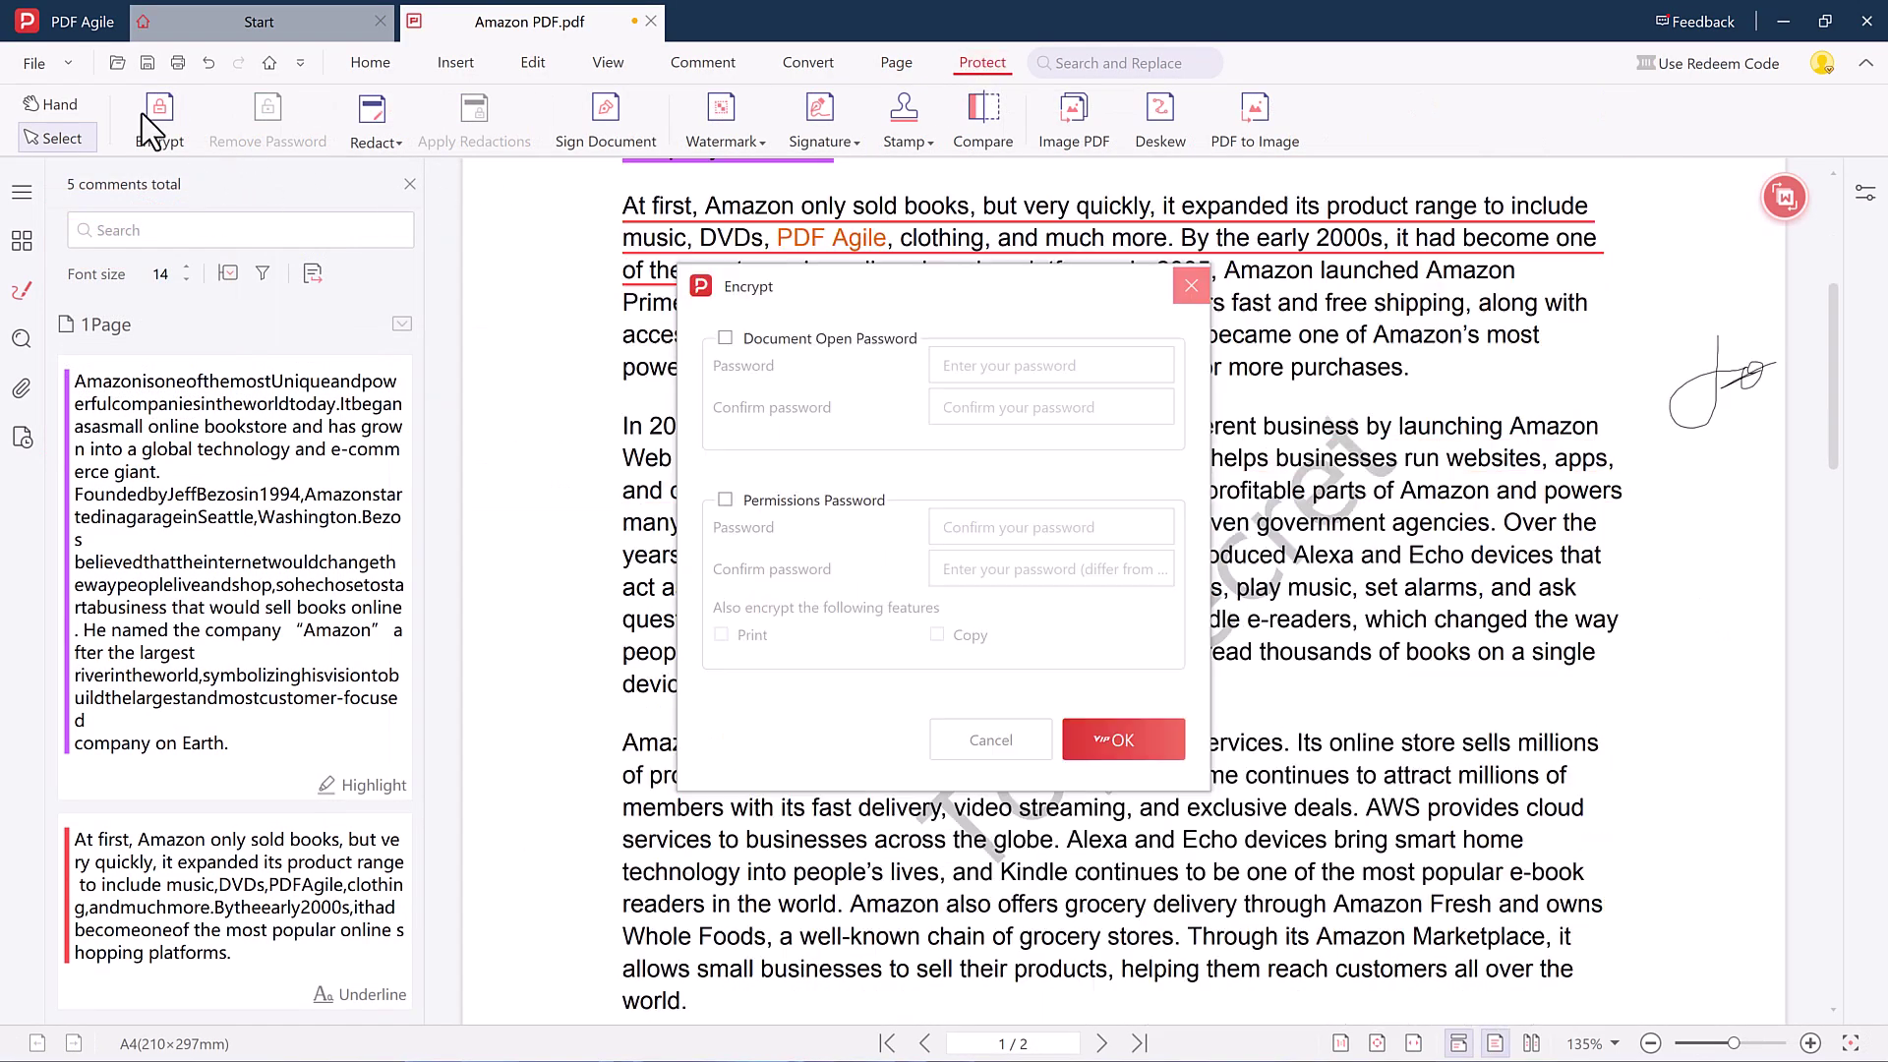
pyautogui.click(725, 338)
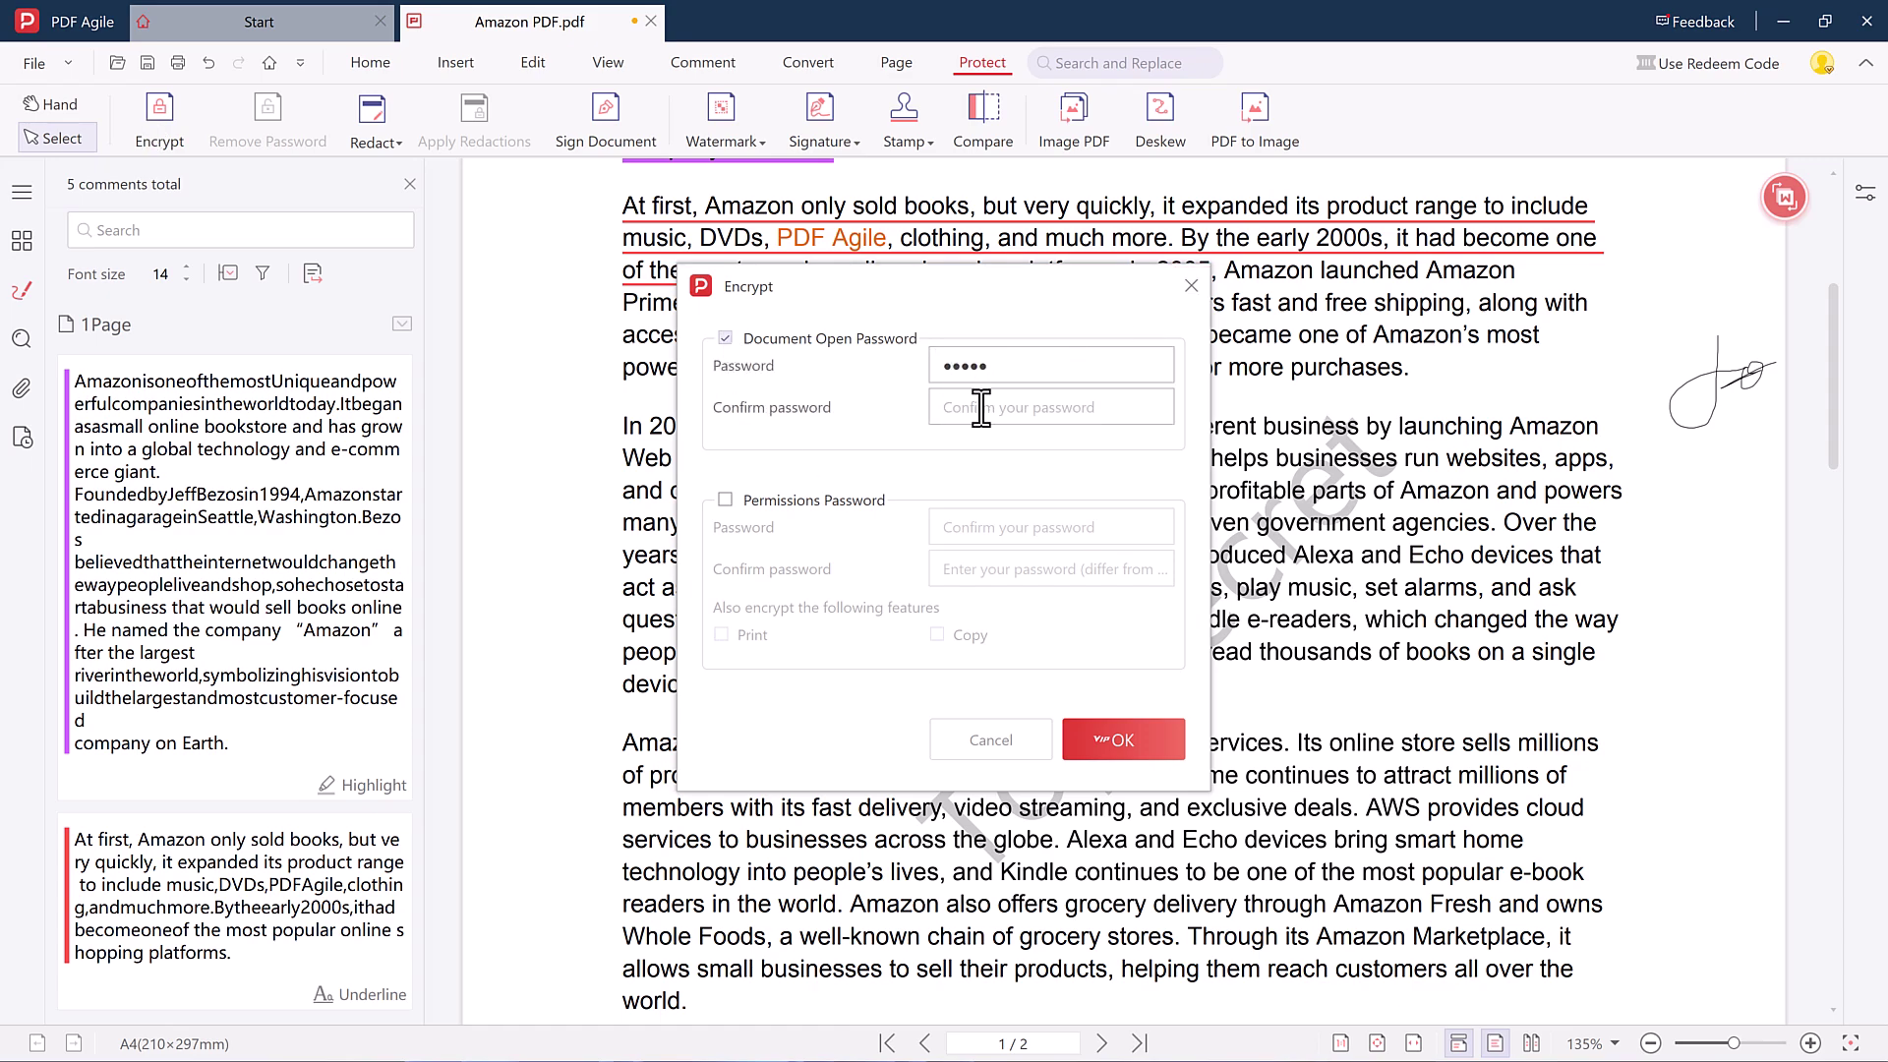
pyautogui.click(725, 500)
pyautogui.click(1034, 528)
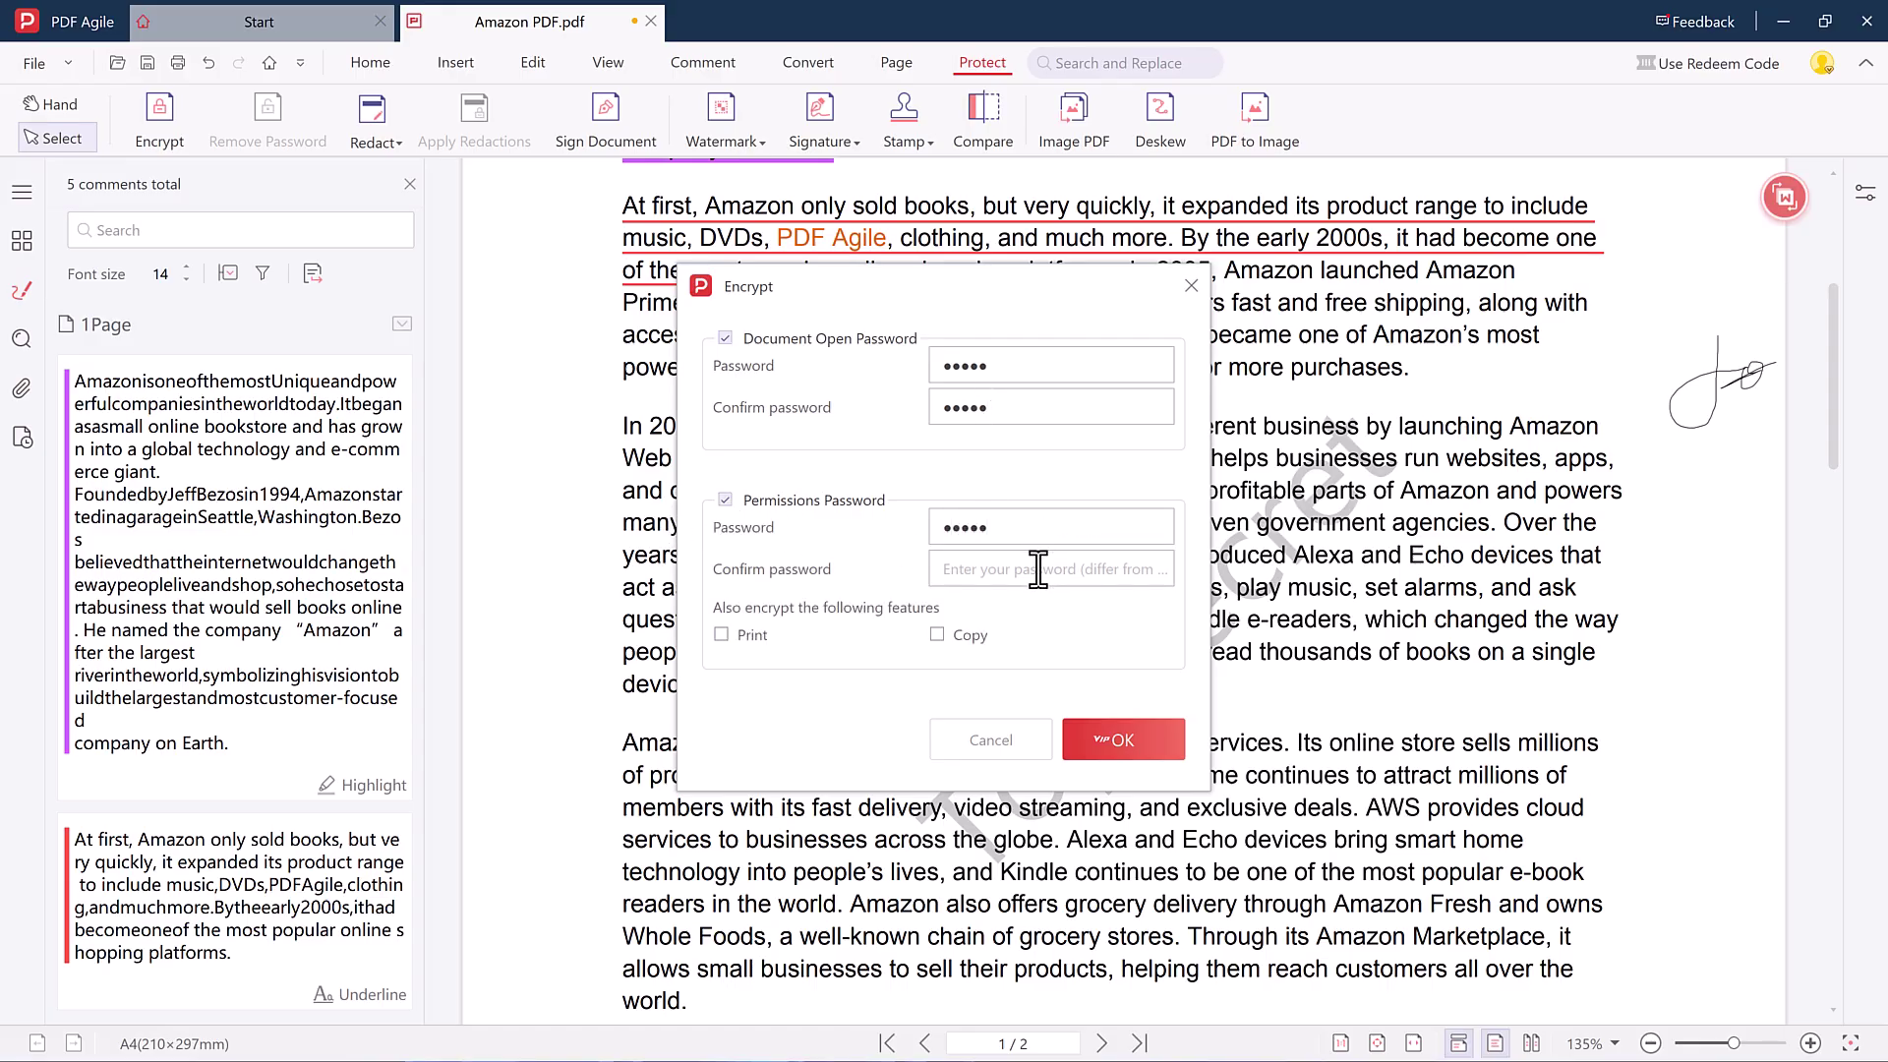
pyautogui.click(1039, 571)
pyautogui.write('1')
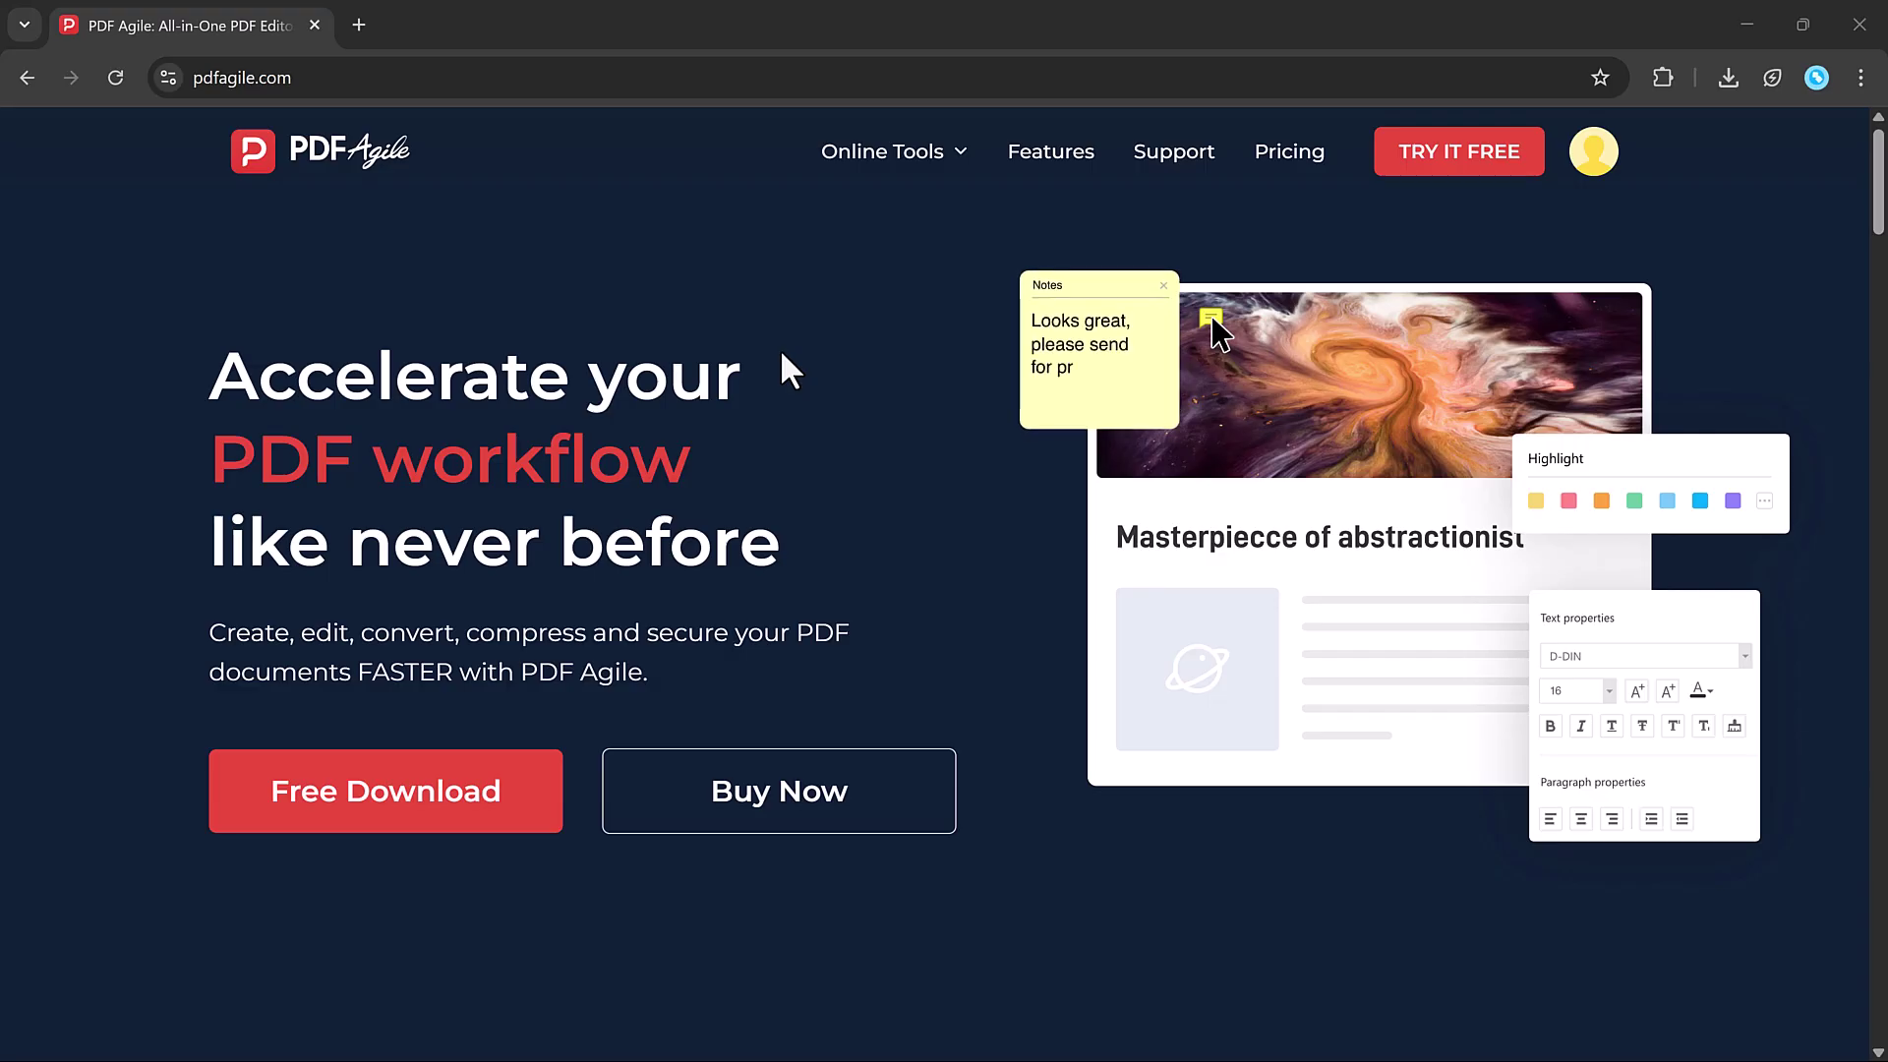
pyautogui.scroll(-2, 812, 554)
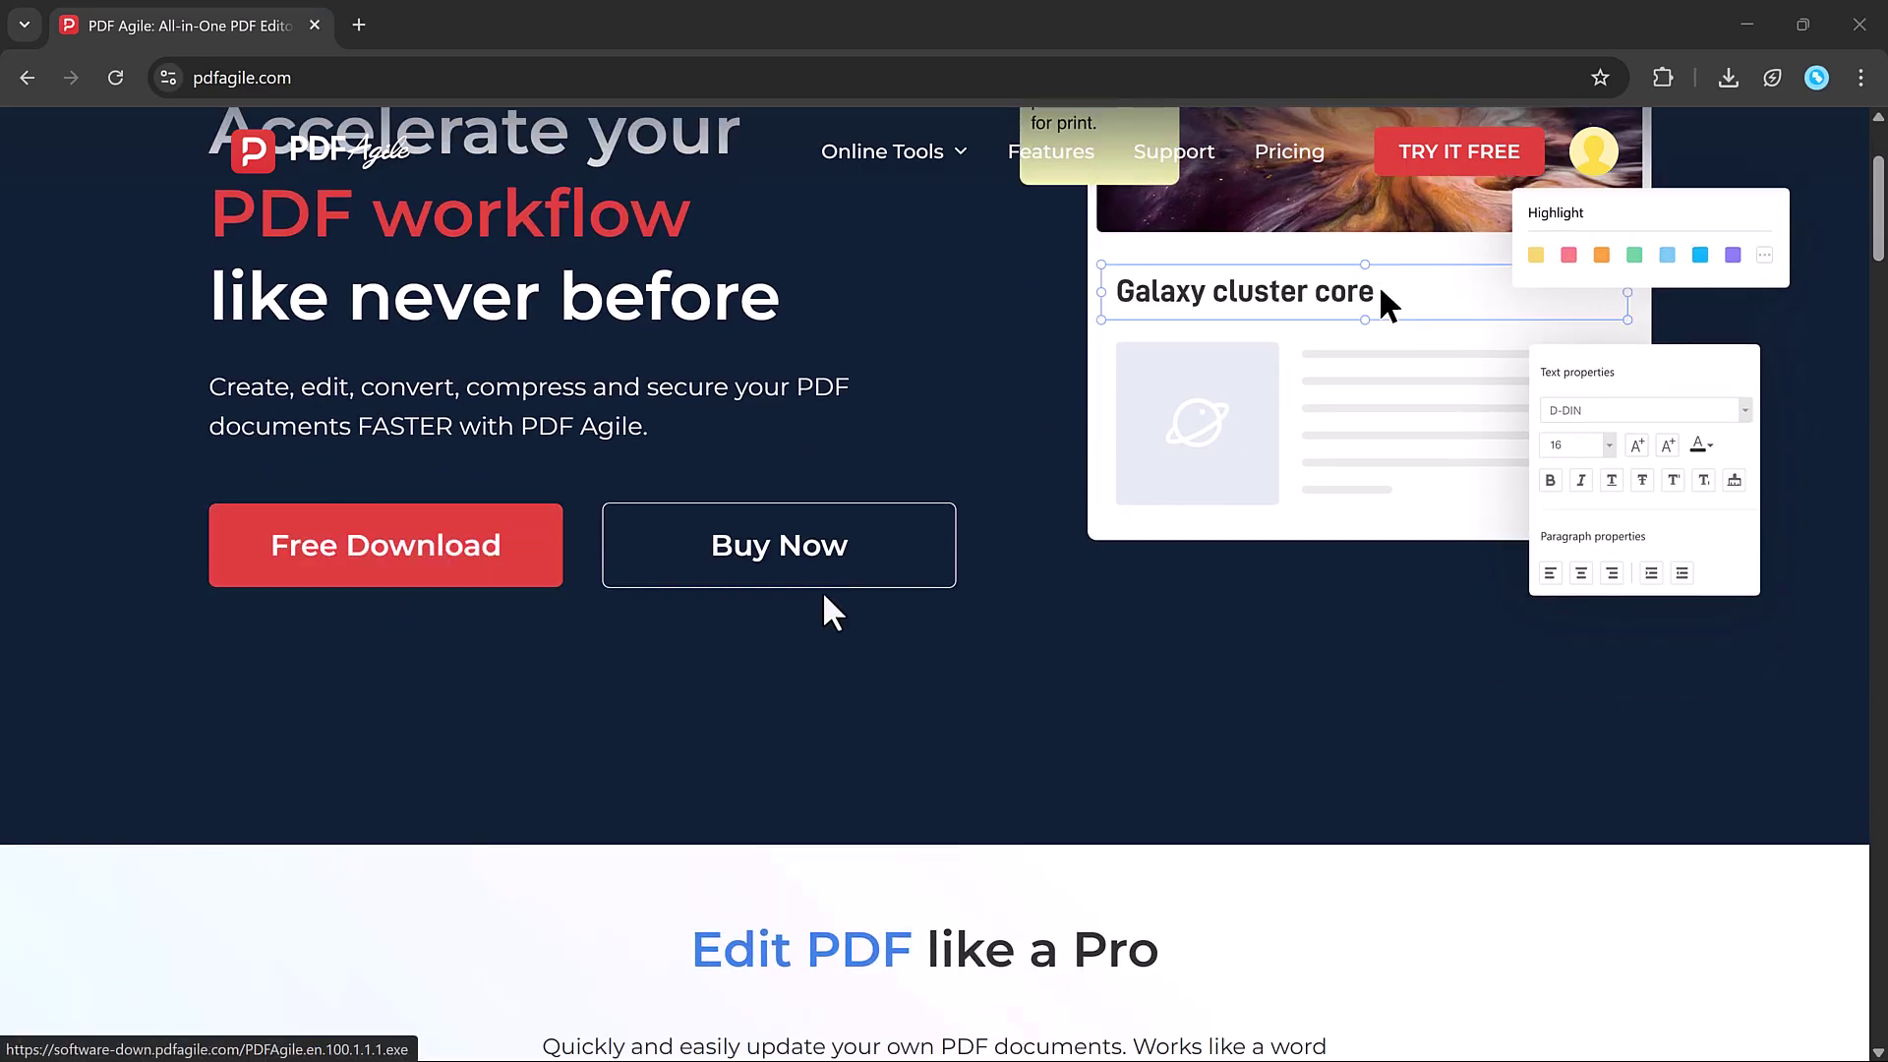
pyautogui.scroll(-2, 823, 718)
pyautogui.scroll(-2, 783, 711)
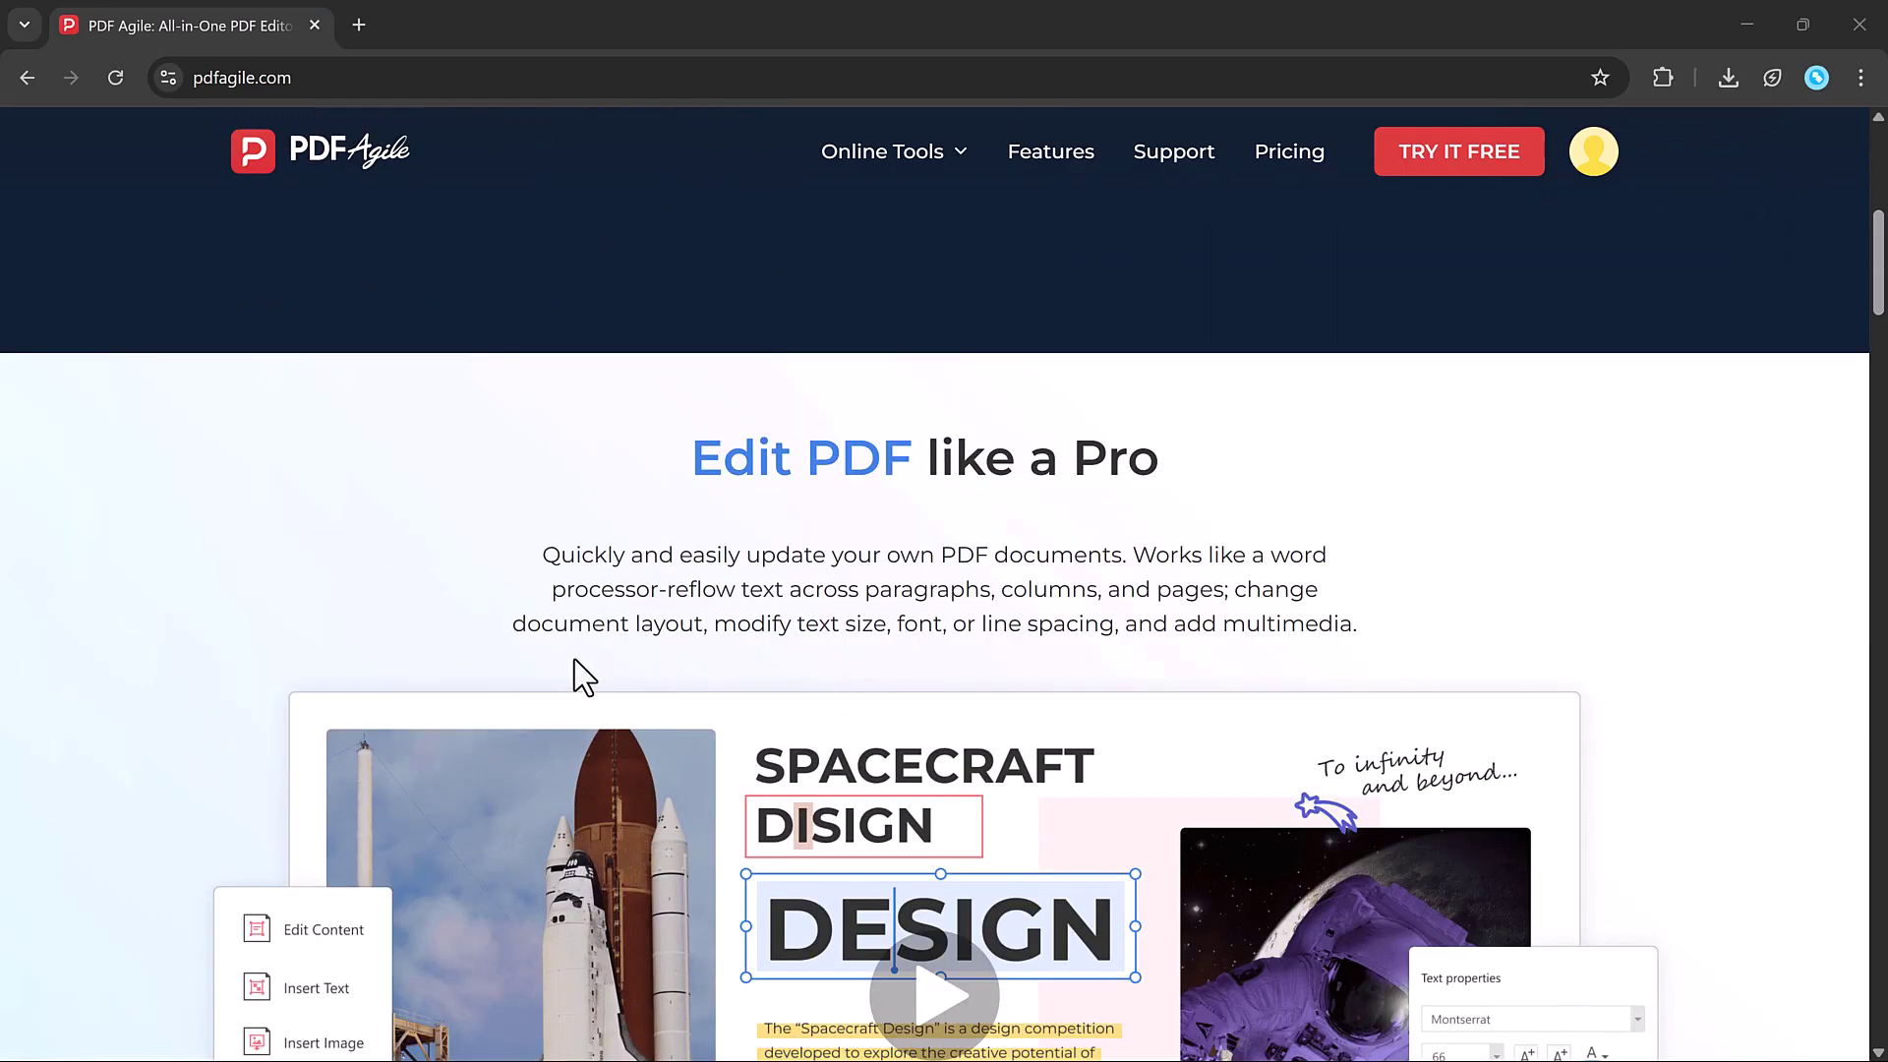
pyautogui.scroll(-3, 1307, 643)
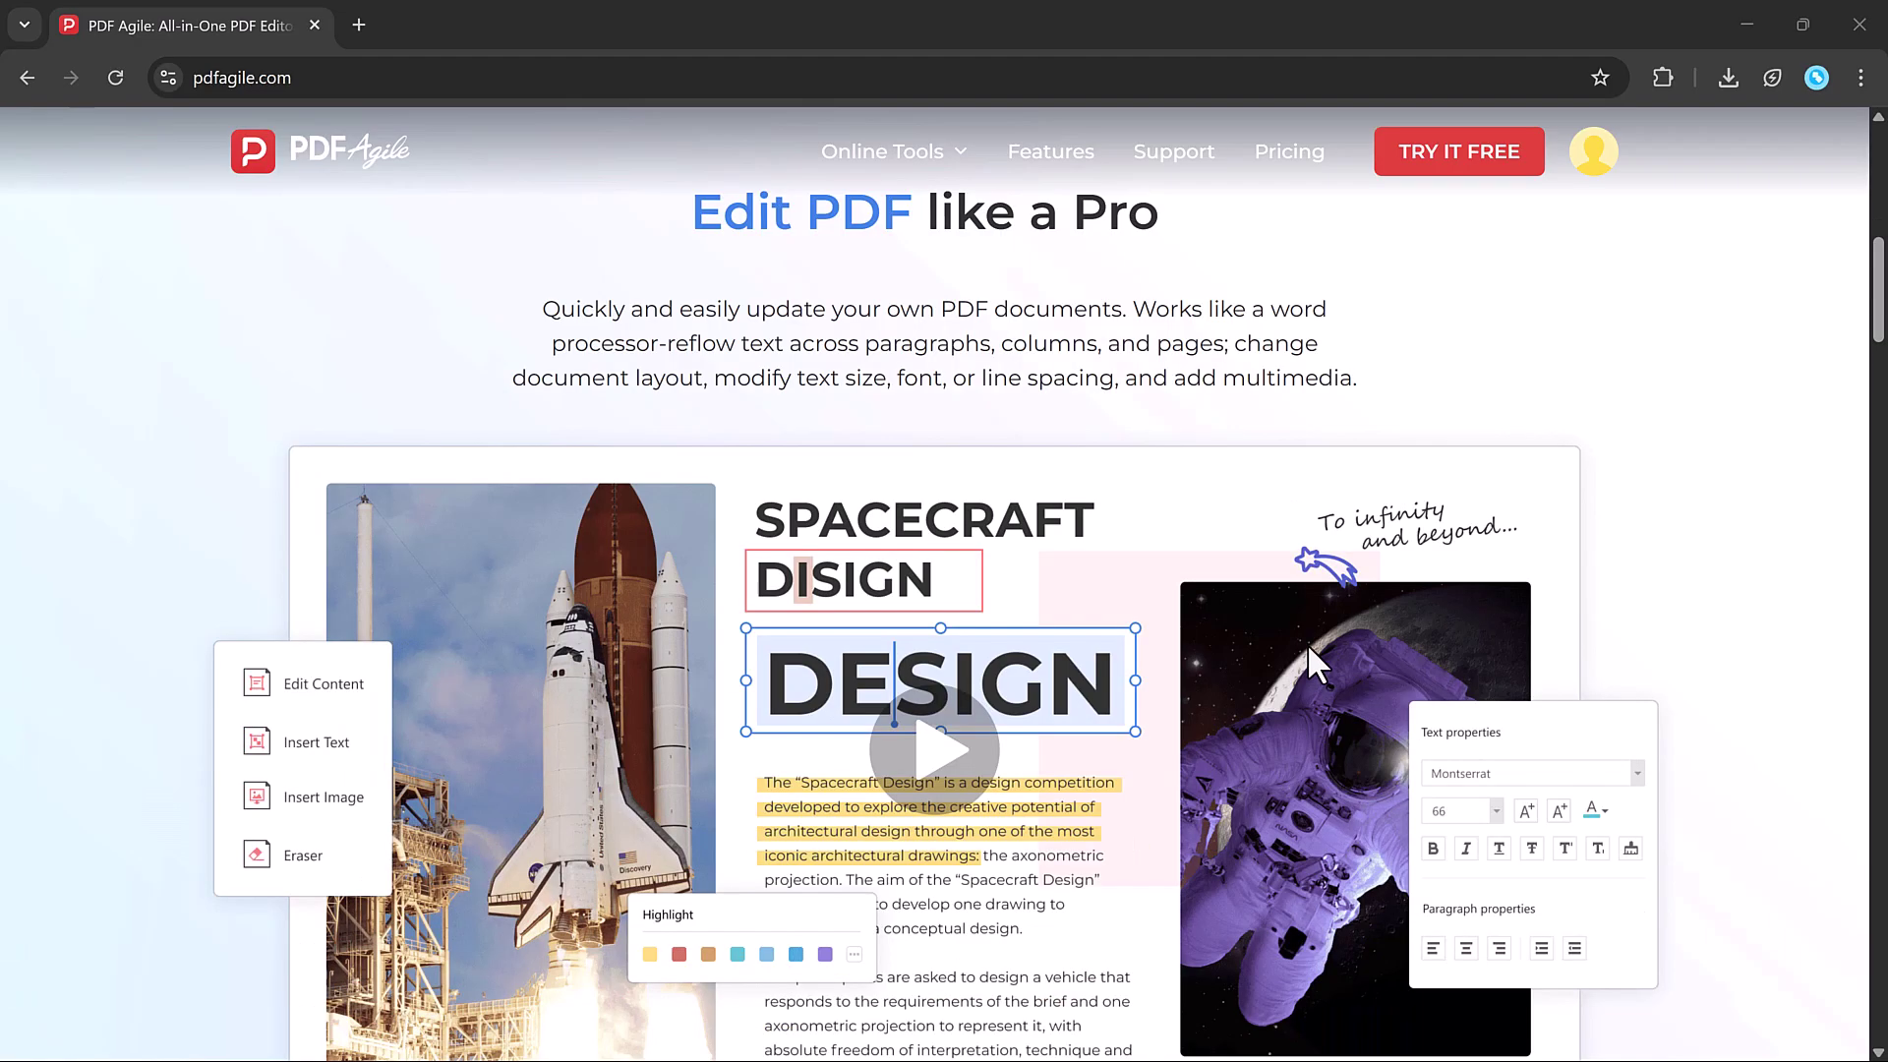
pyautogui.scroll(-2, 979, 671)
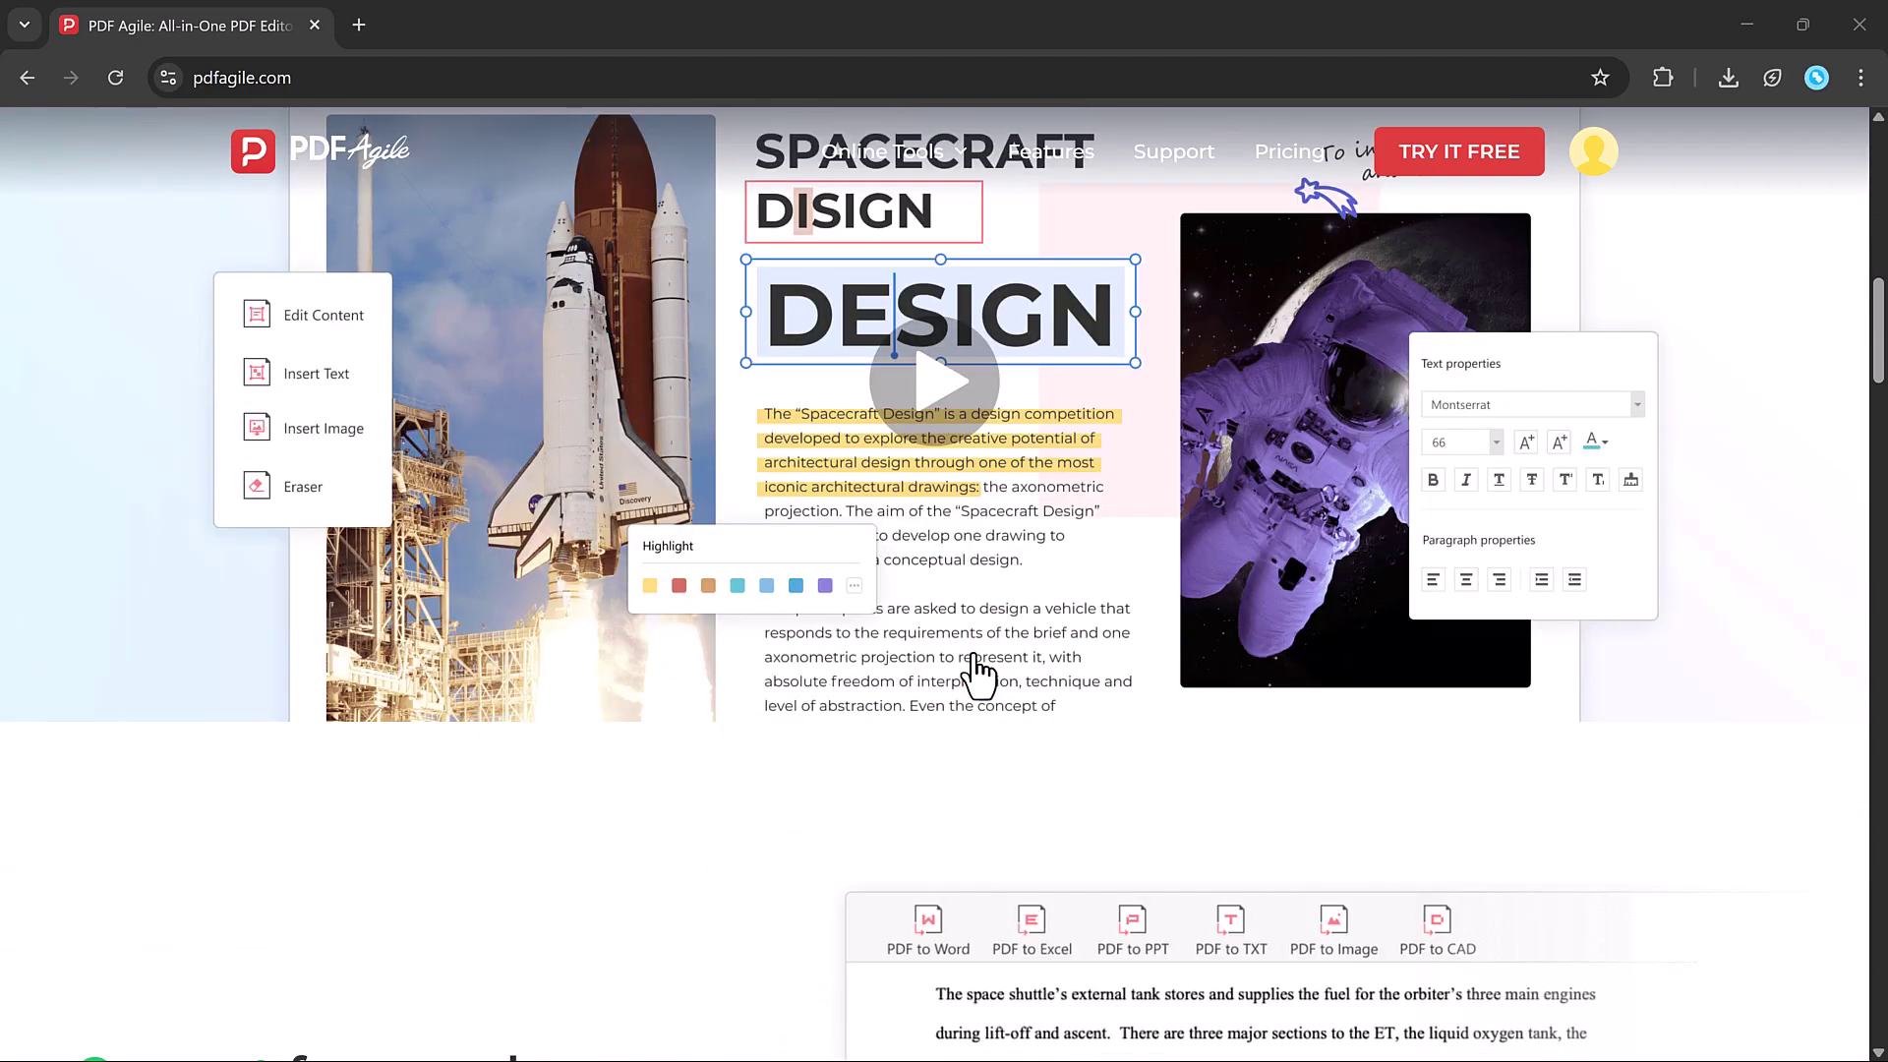
pyautogui.scroll(-2, 978, 675)
pyautogui.scroll(-2, 978, 677)
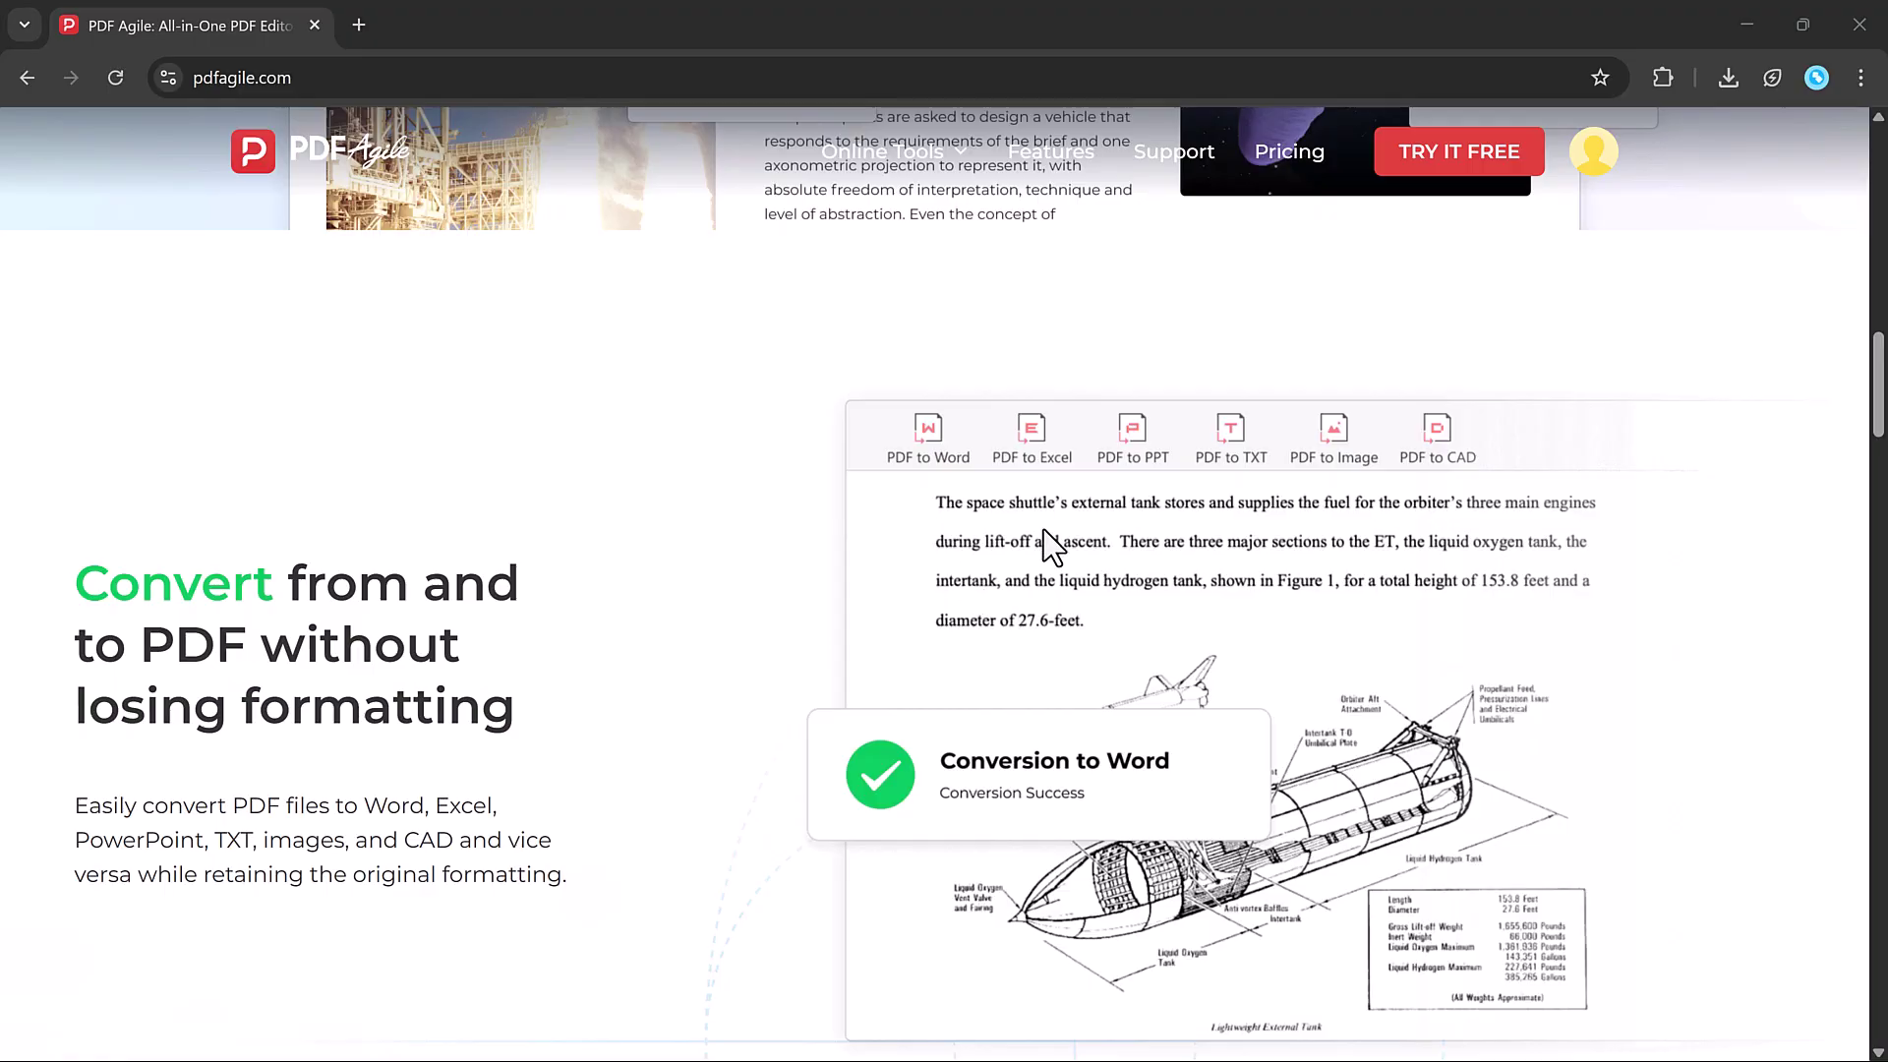
pyautogui.scroll(-4, 1159, 644)
pyautogui.scroll(-2, 1158, 645)
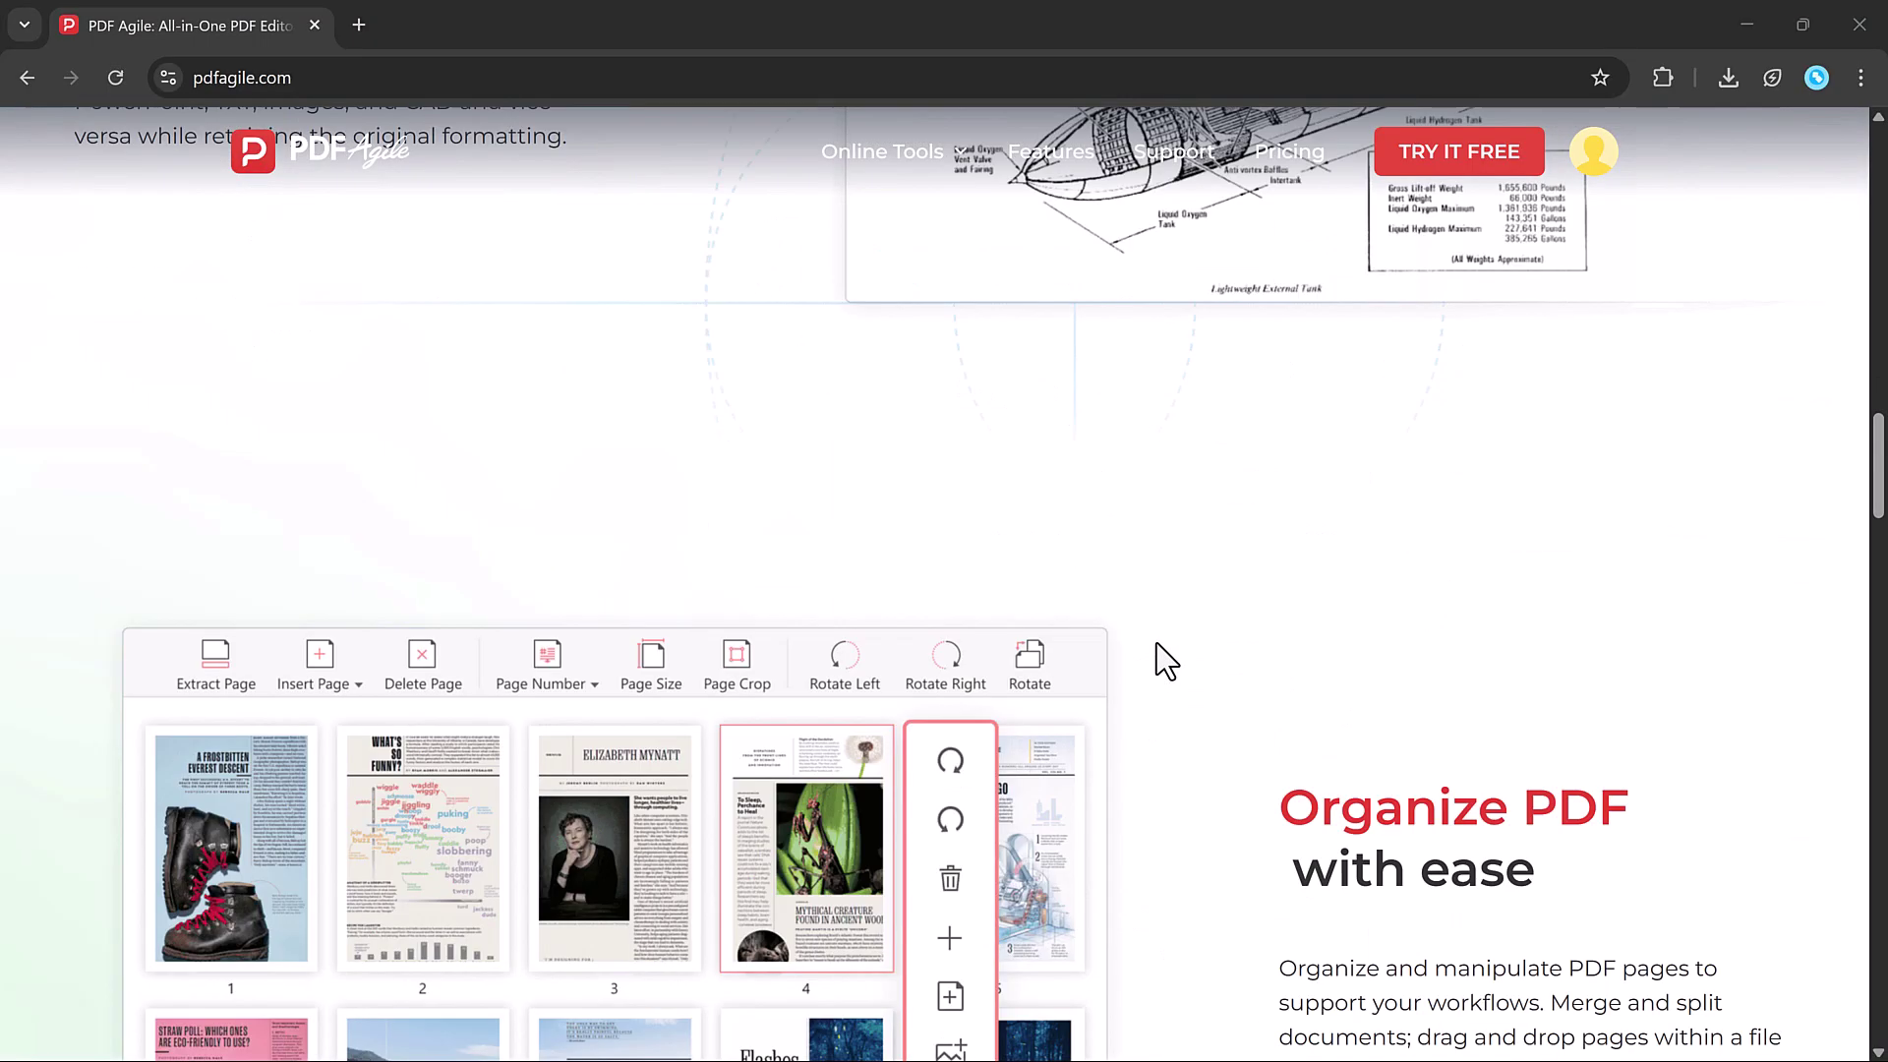
pyautogui.scroll(-2, 1157, 645)
pyautogui.scroll(-1, 1158, 644)
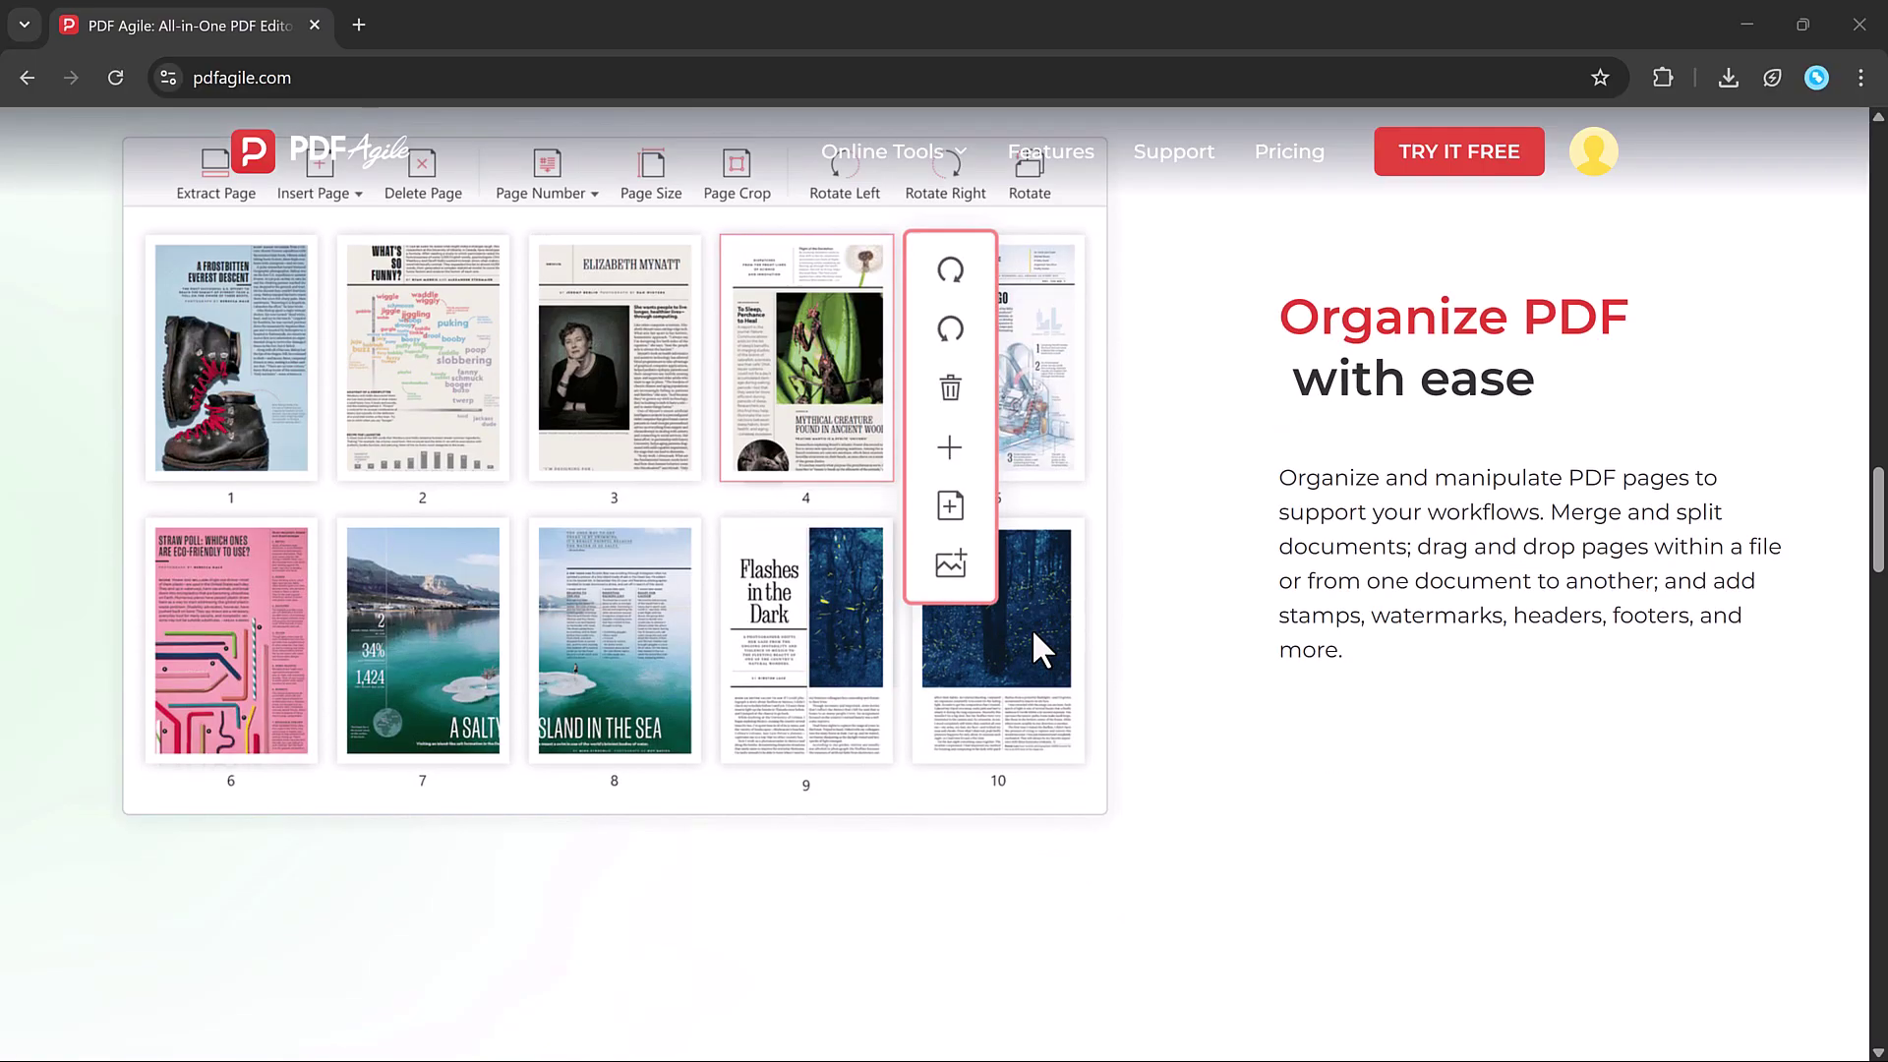
pyautogui.scroll(-3, 1037, 645)
pyautogui.scroll(-1, 1040, 646)
pyautogui.scroll(-1, 1041, 647)
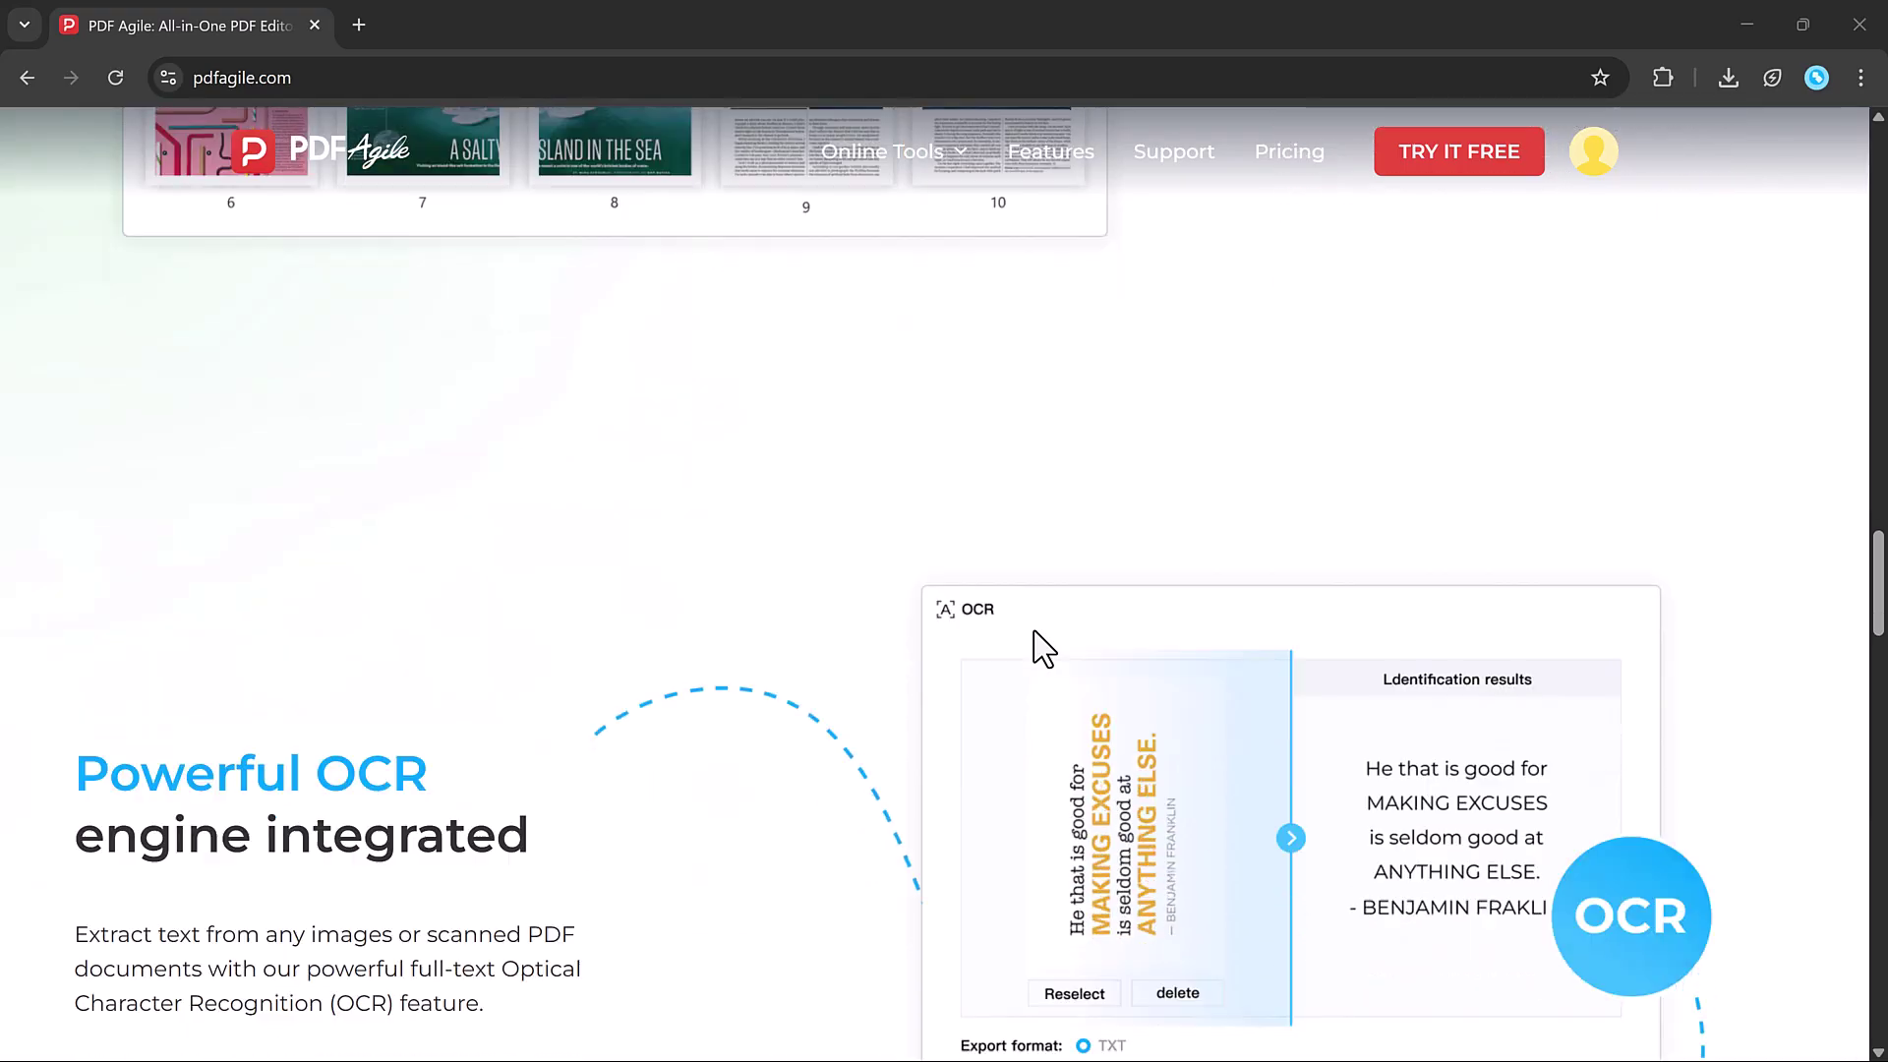
pyautogui.scroll(-1, 1040, 646)
pyautogui.scroll(-2, 1040, 646)
pyautogui.scroll(-1, 1037, 644)
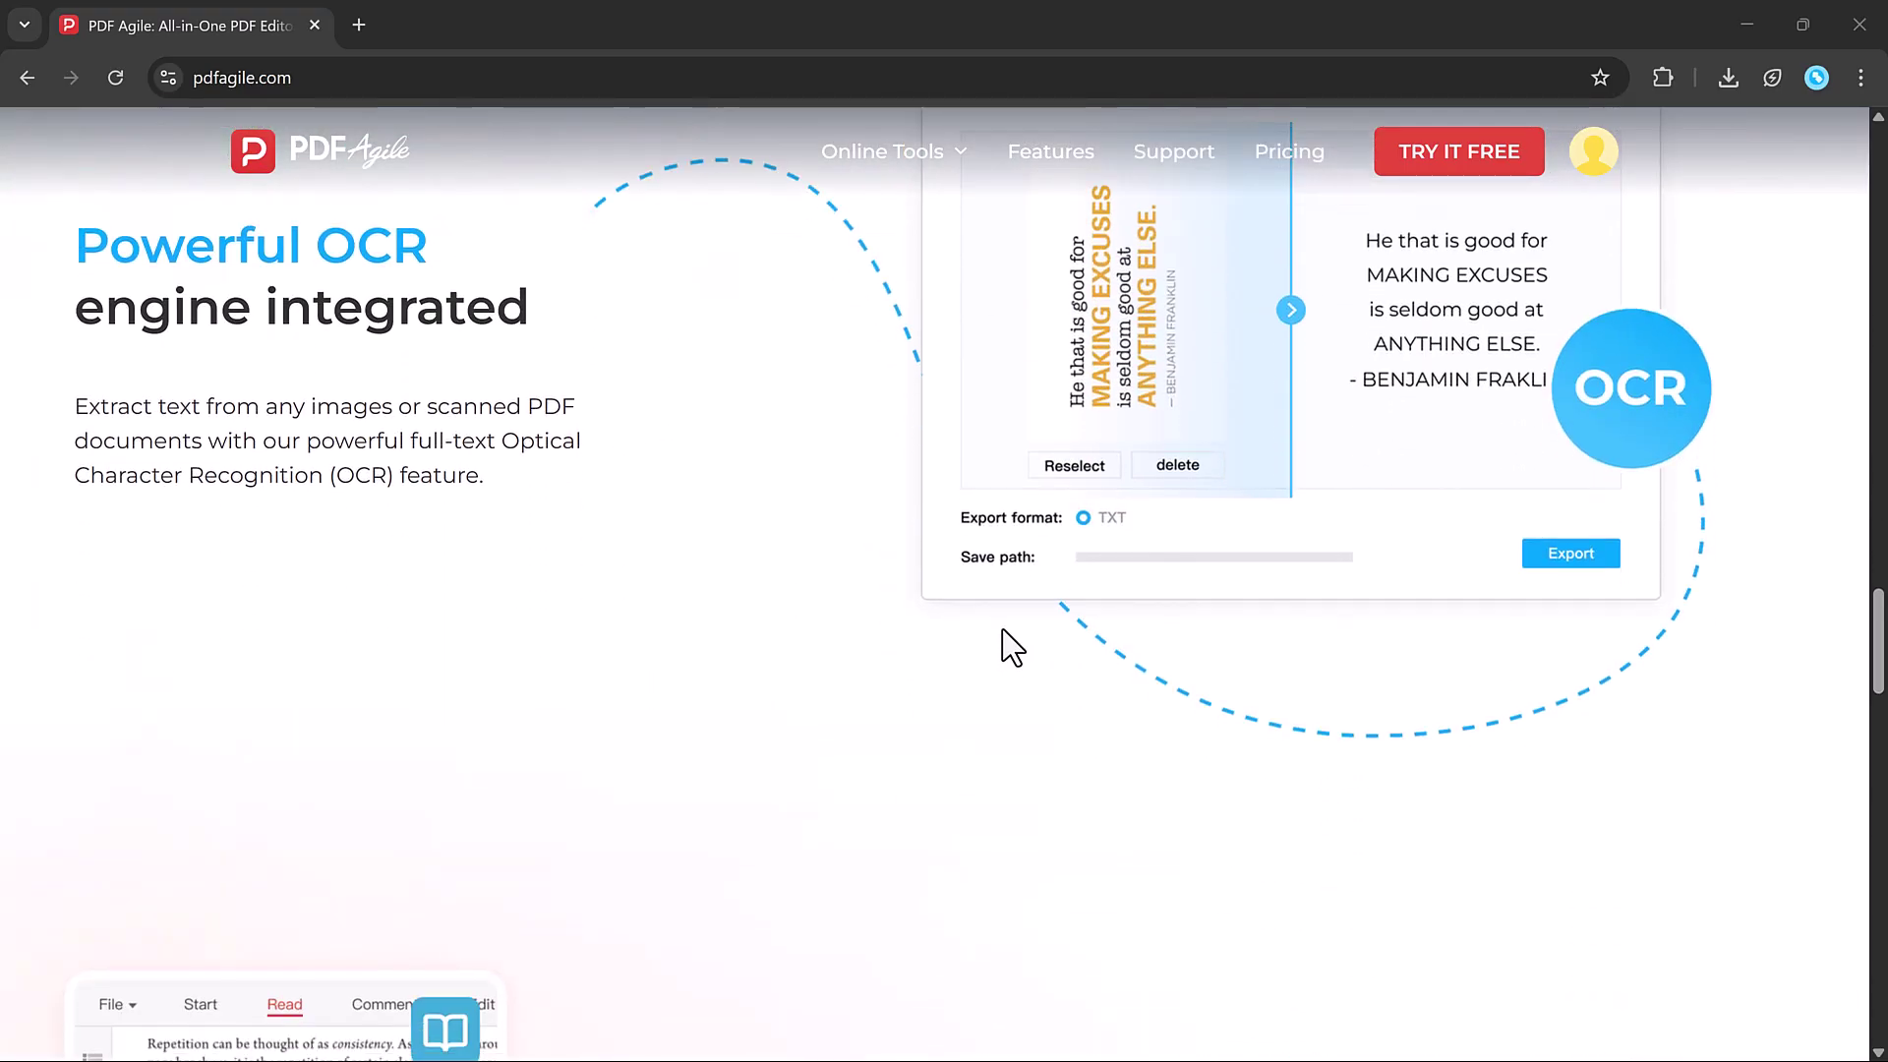
pyautogui.scroll(-3, 1380, 618)
pyautogui.scroll(-1, 876, 617)
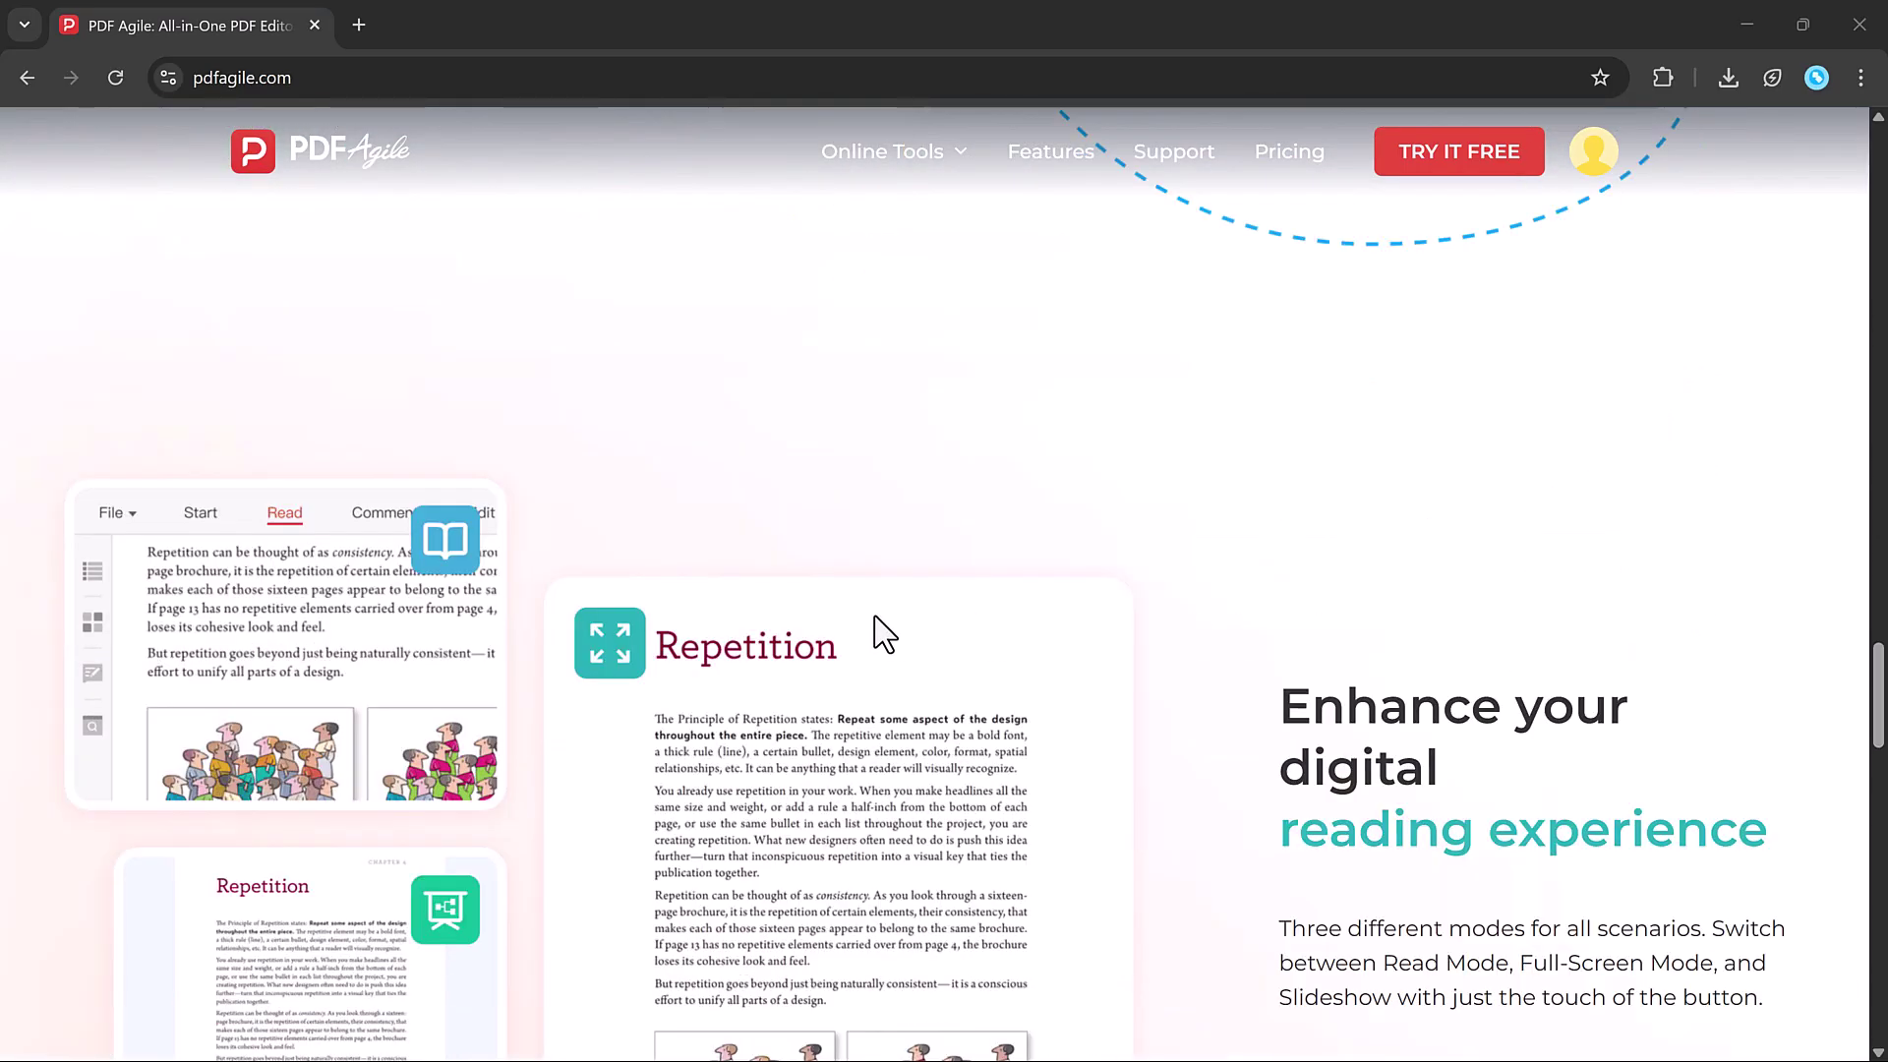